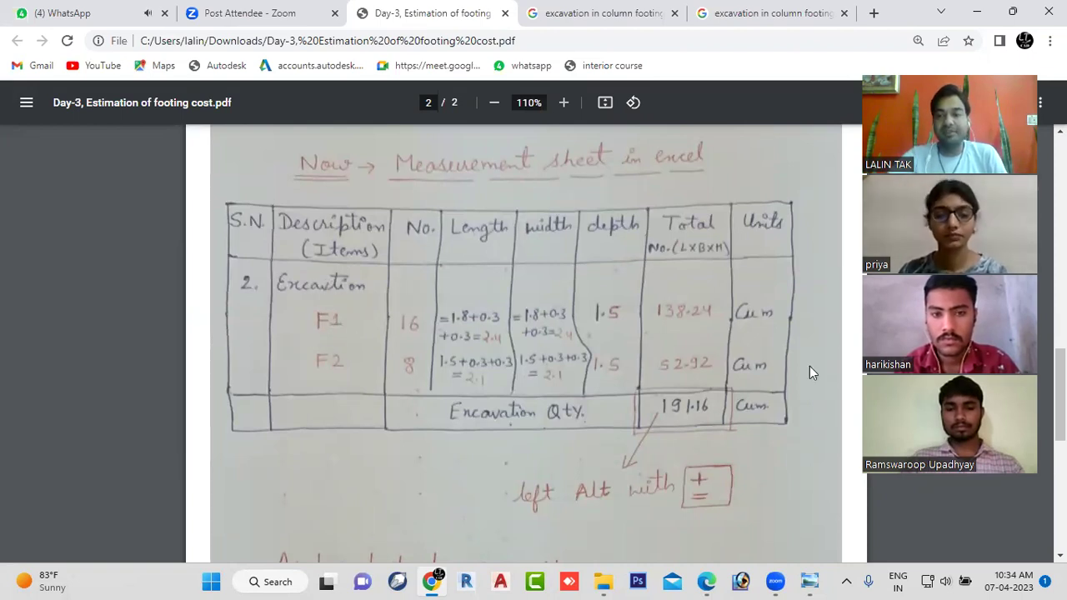
- Compare the footing layout, plan and section with the excavation measurement table, viewing the table at 125% zoom
scroll(525, 333, up, 15)
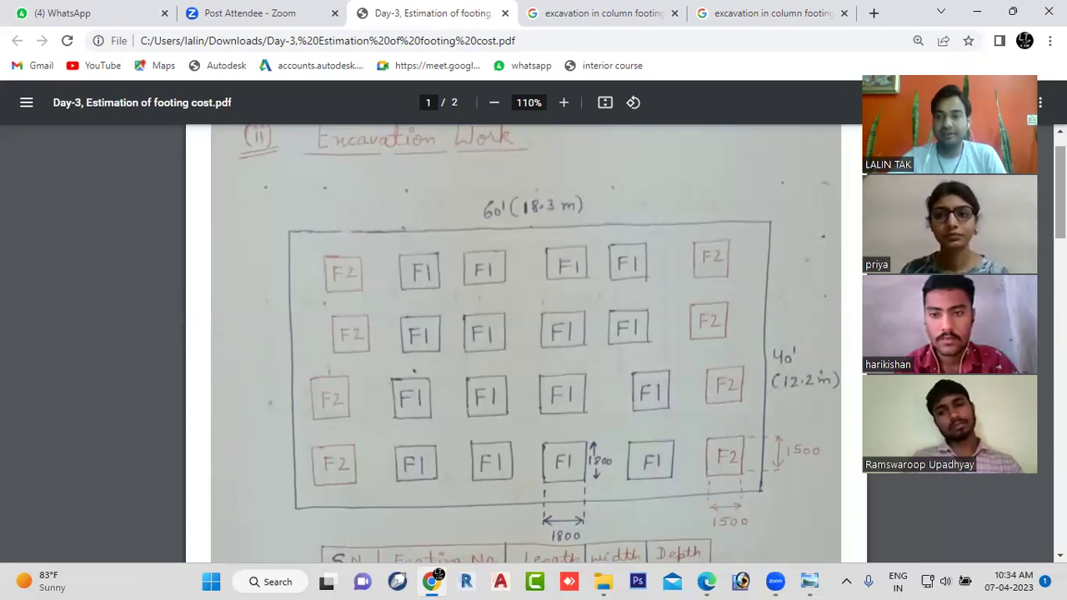
scroll(525, 342, down, 3)
scroll(526, 342, down, 12)
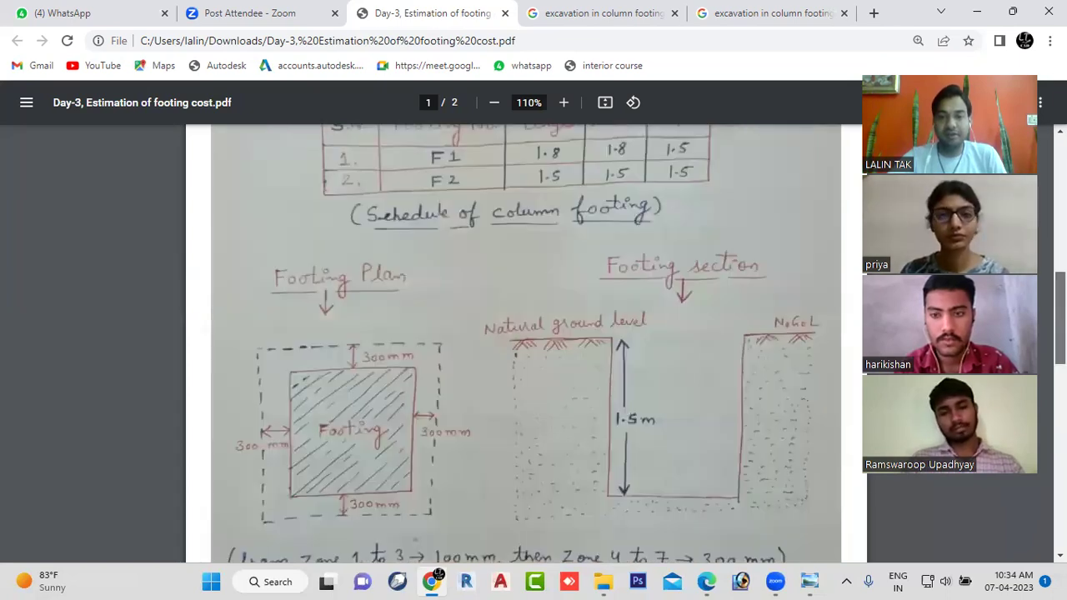
scroll(449, 352, up, 1)
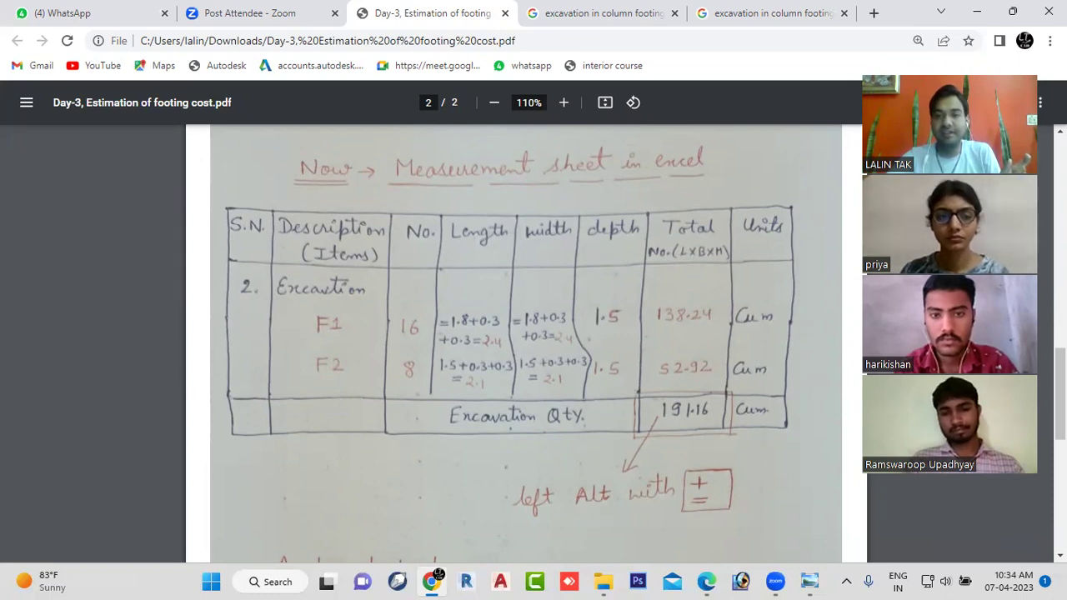
scroll(526, 341, up, 5)
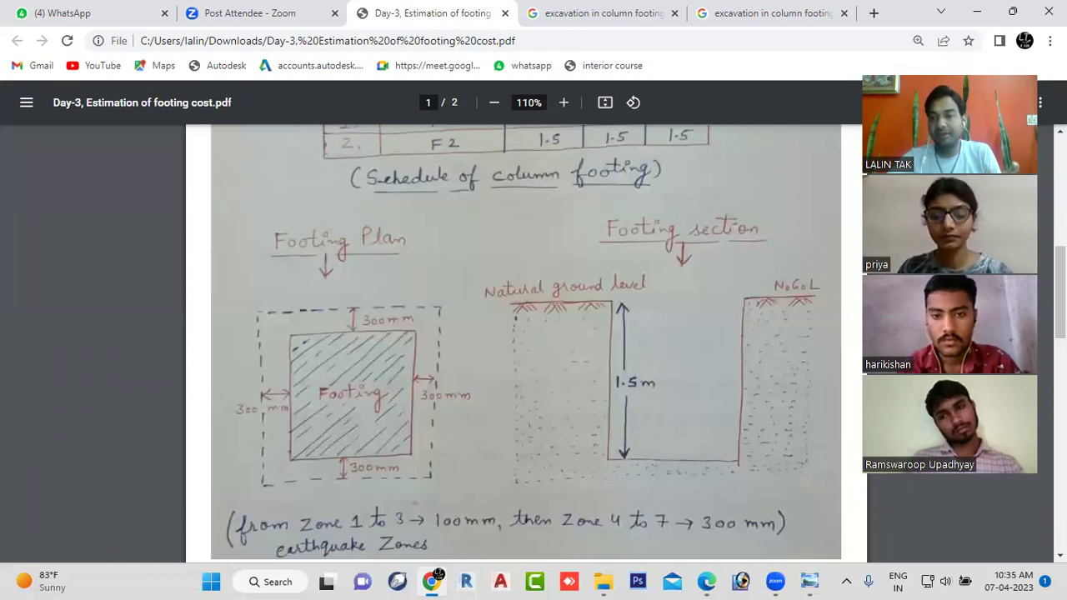
scroll(525, 341, down, 10)
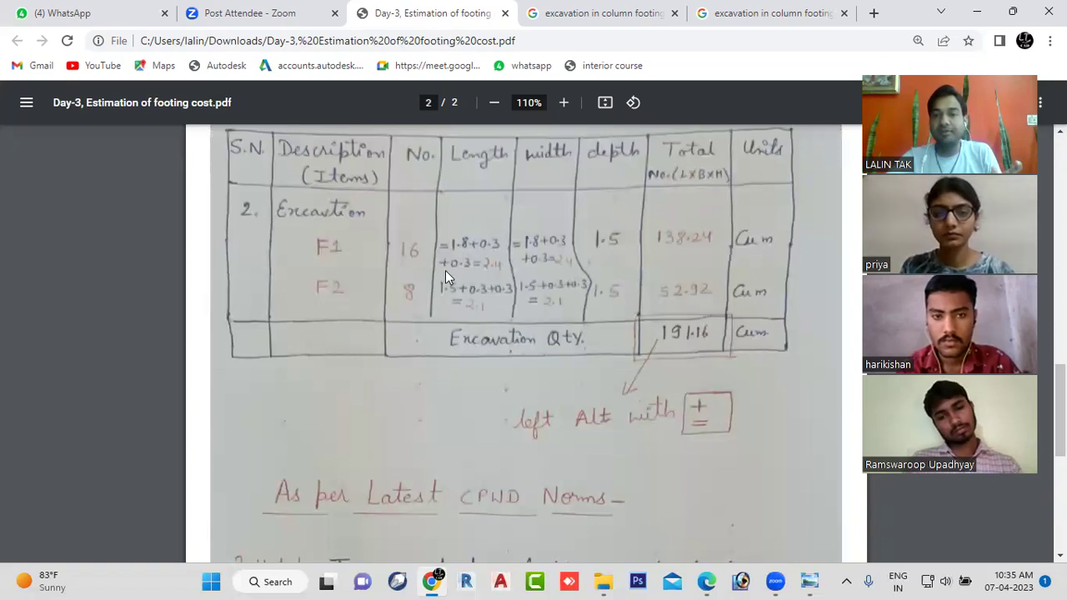
click(564, 102)
click(563, 102)
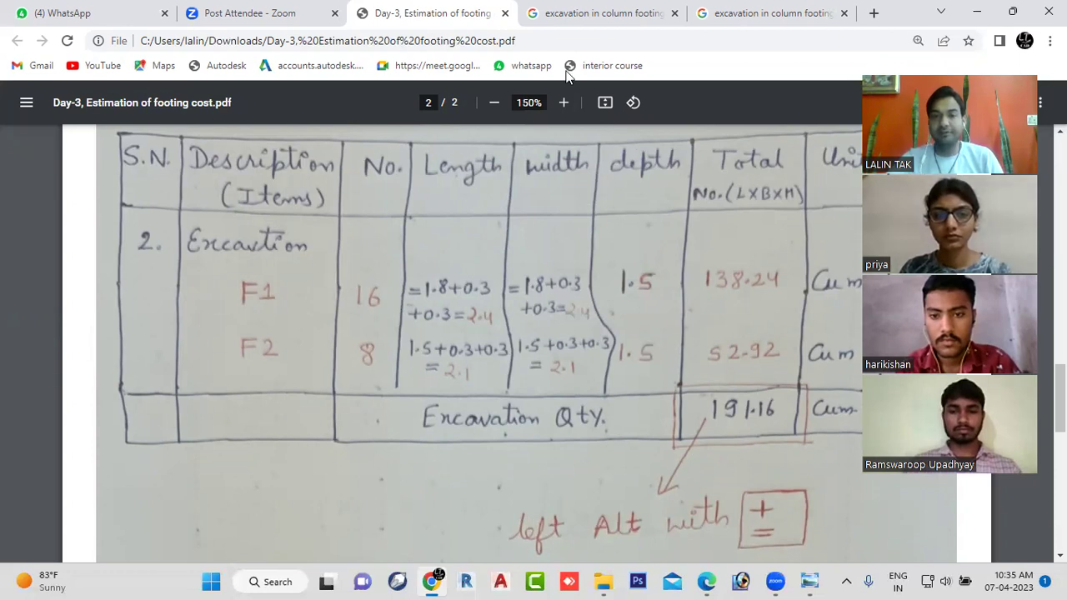
click(493, 102)
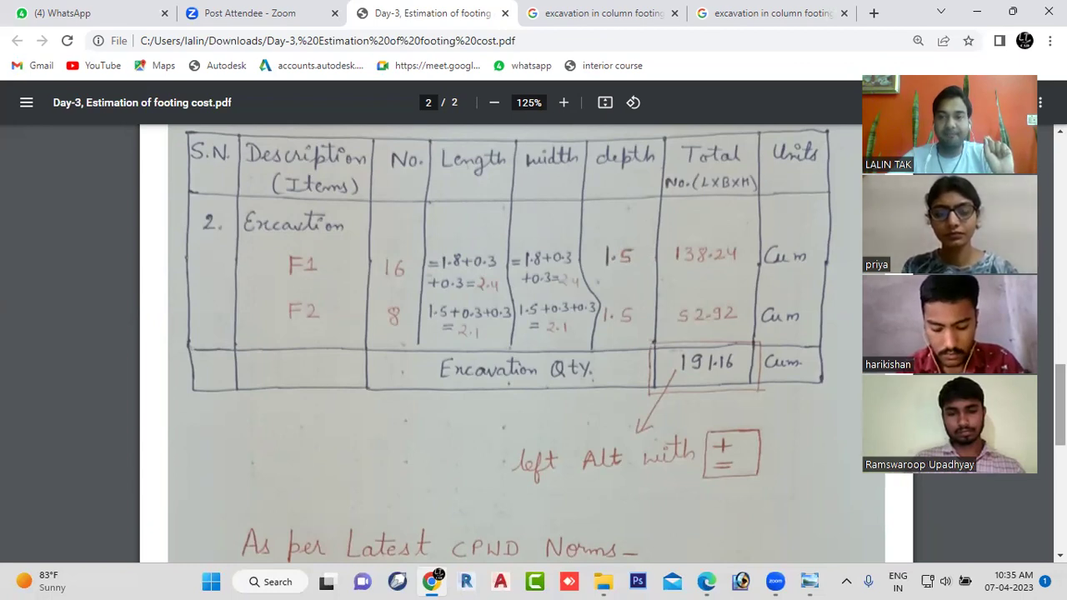
- Review the F1 and F2 footing layout and the schedule of column footing on page 1
scroll(500, 341, up, 5)
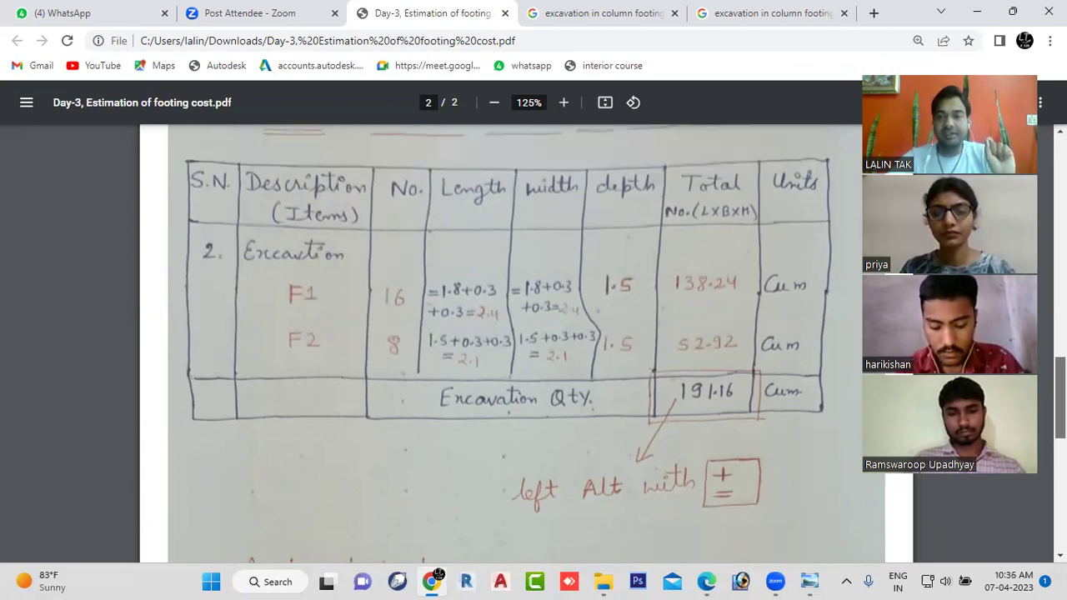
scroll(500, 341, up, 8)
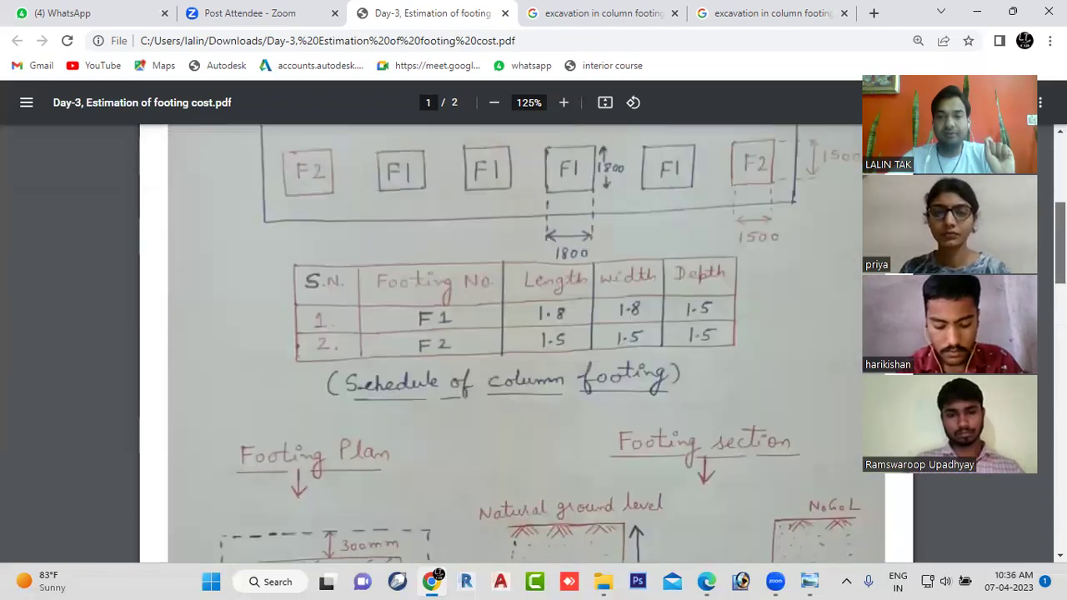
scroll(314, 265, down, 1)
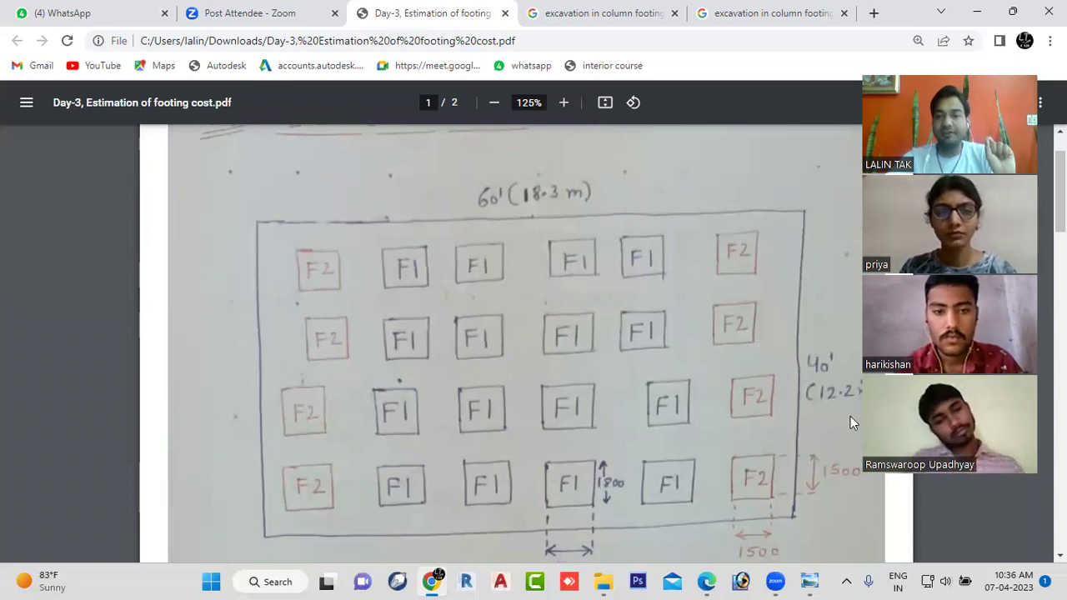
scroll(500, 342, down, 10)
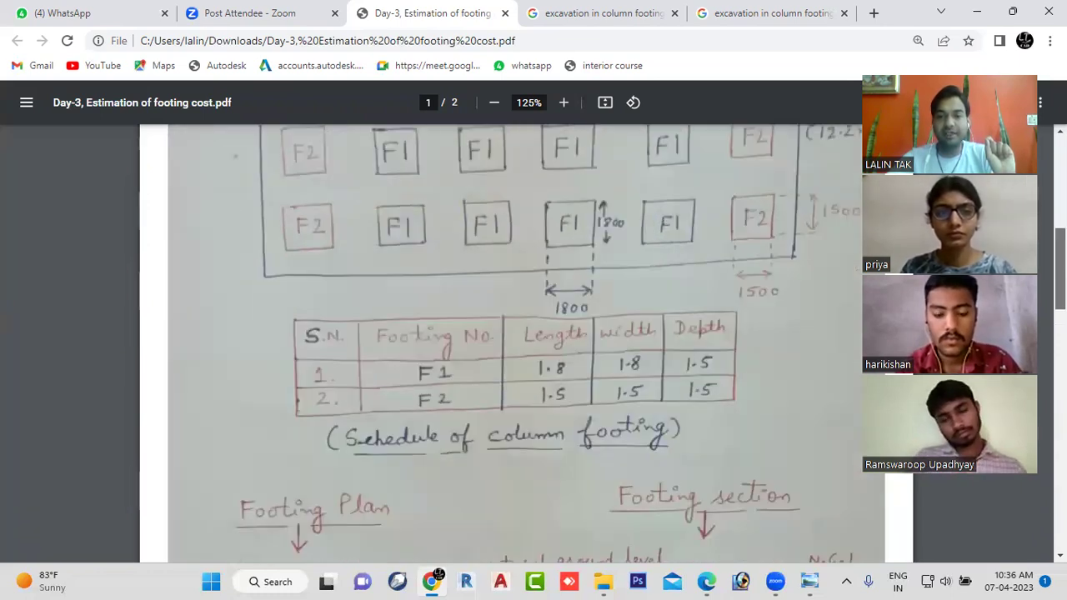
scroll(501, 342, up, 10)
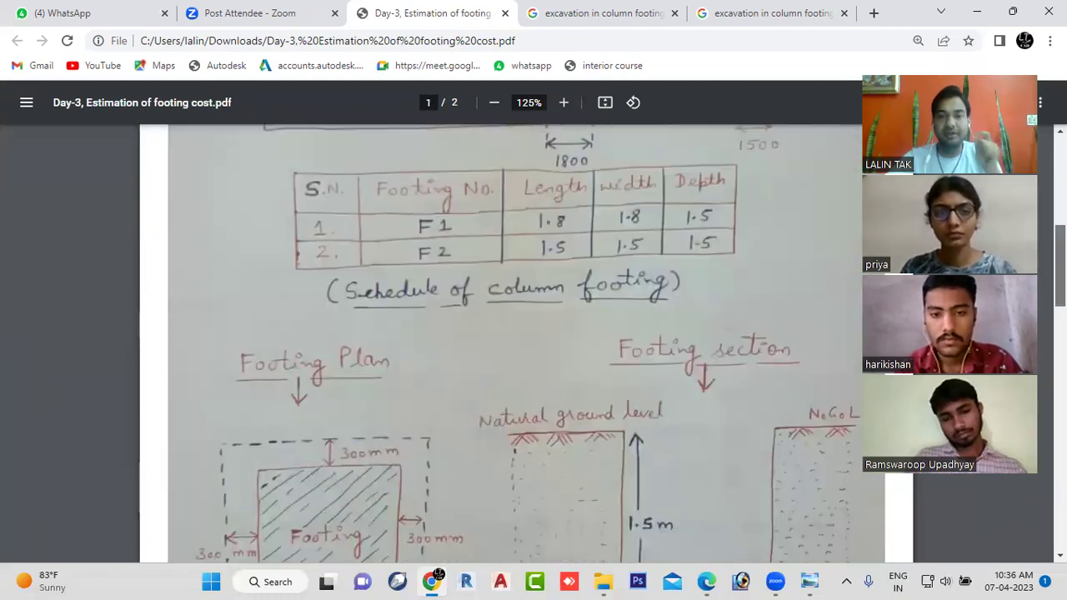
scroll(561, 239, up, 1)
- Switch to structure details.pdf in Edge and examine the F1 and F2 lengths and widths in the footing size table
mouse_move(706, 581)
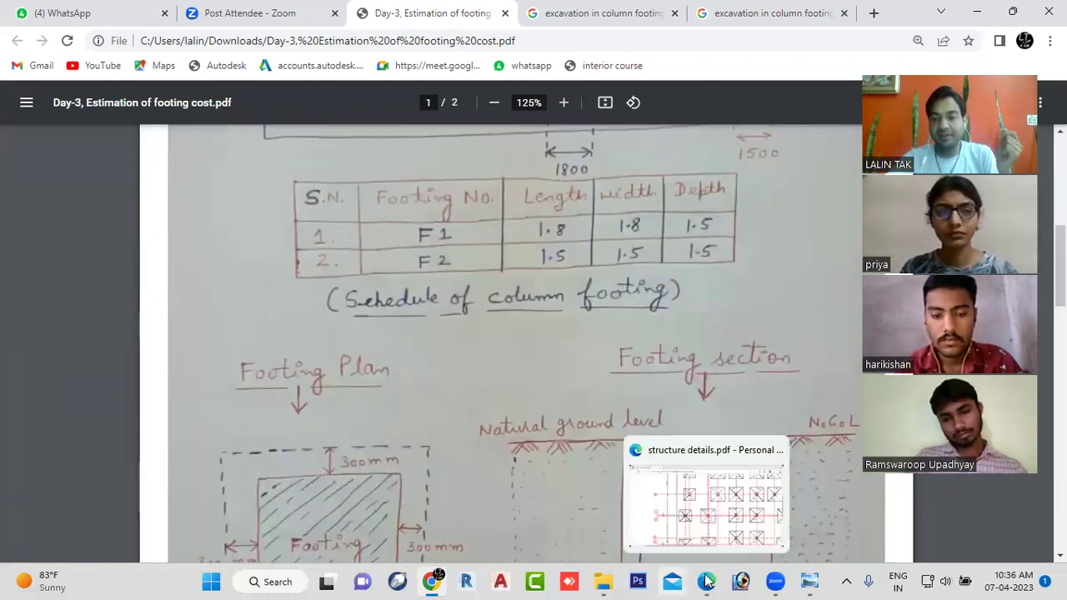
click(711, 511)
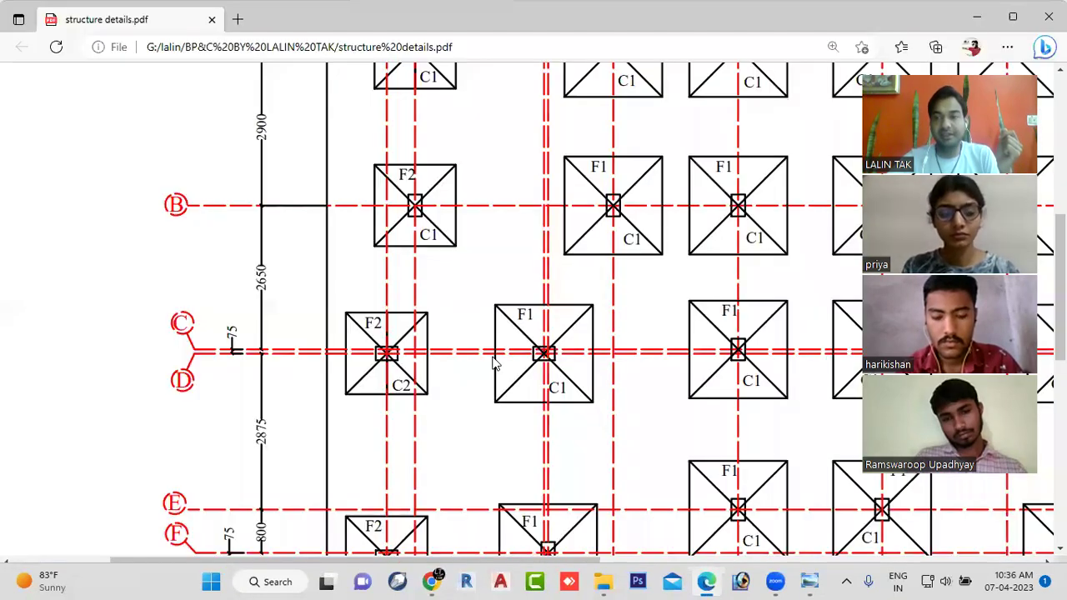
scroll(495, 363, down, 3)
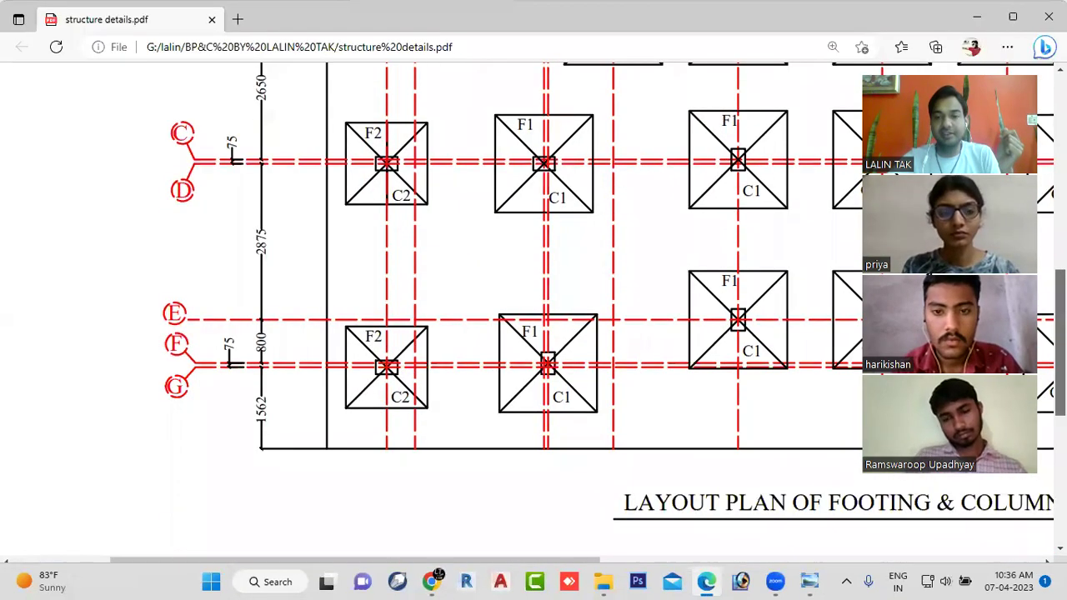
scroll(495, 363, down, 5)
scroll(495, 363, down, 1)
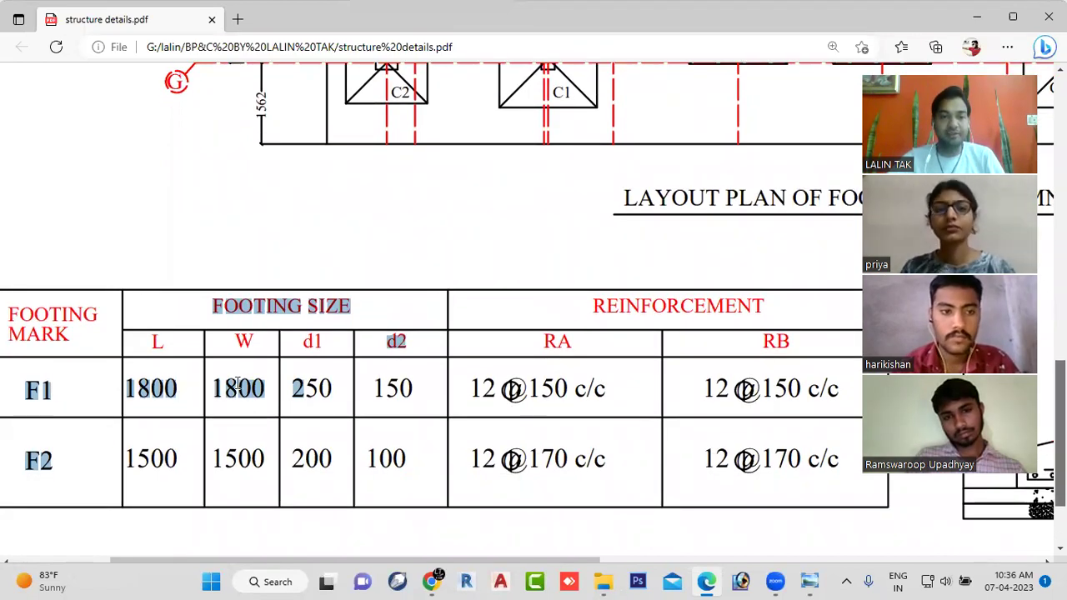
scroll(237, 392, down, 1)
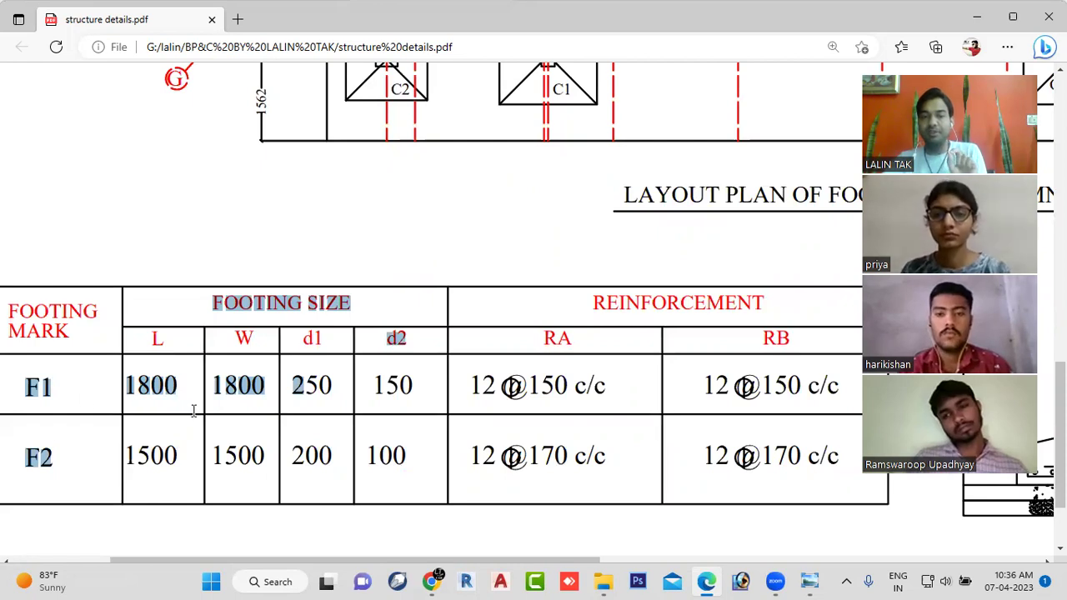
click(66, 384)
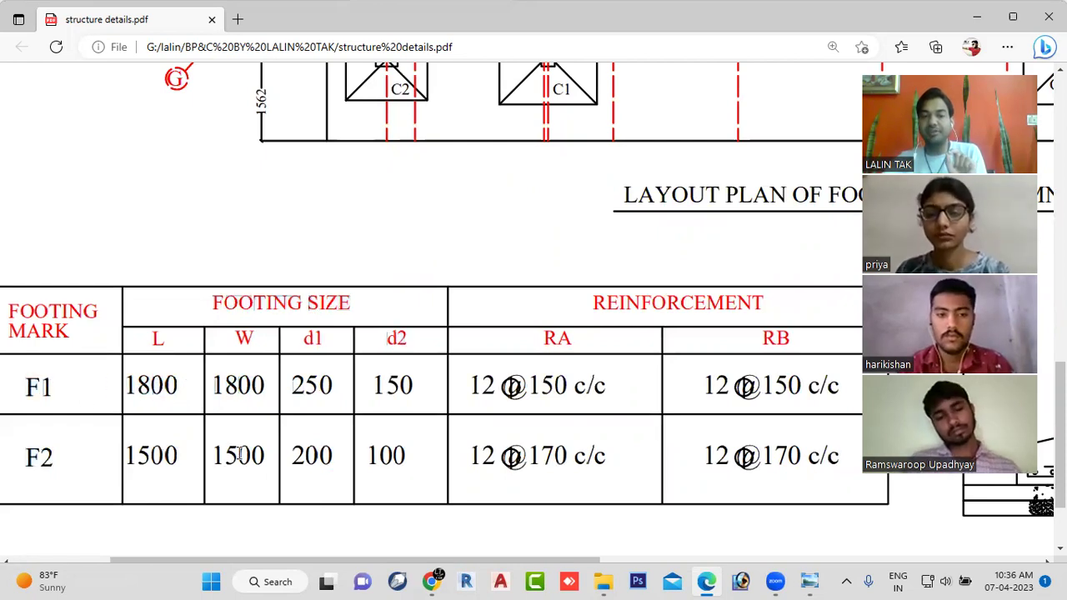
drag(240, 453, 238, 455)
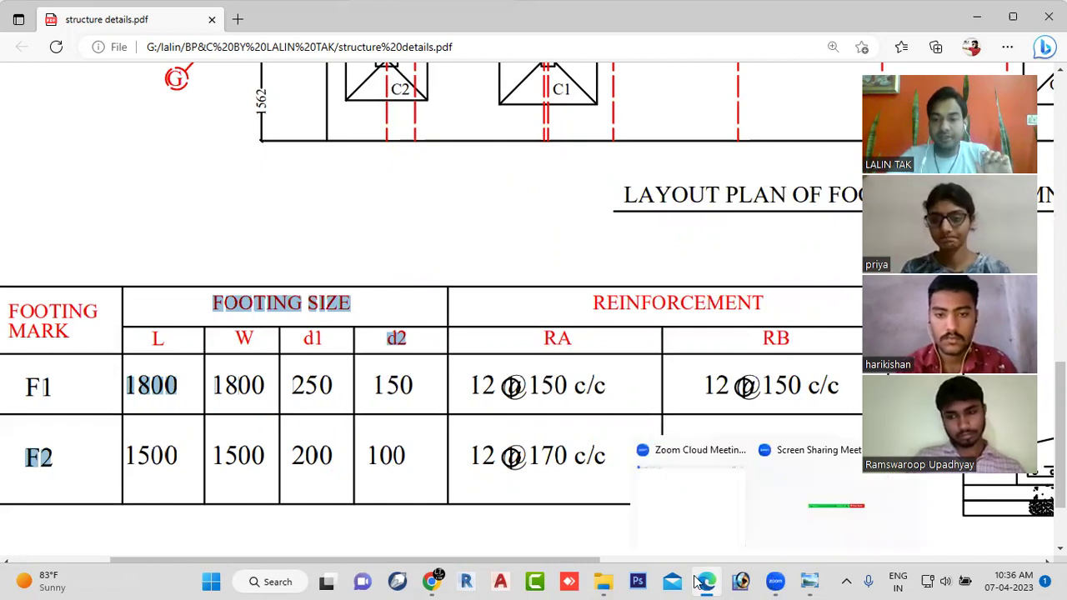
- Return to the footing cost PDF in Chrome and read the excavation measurement table and the CPWD norms on page 2
click(430, 581)
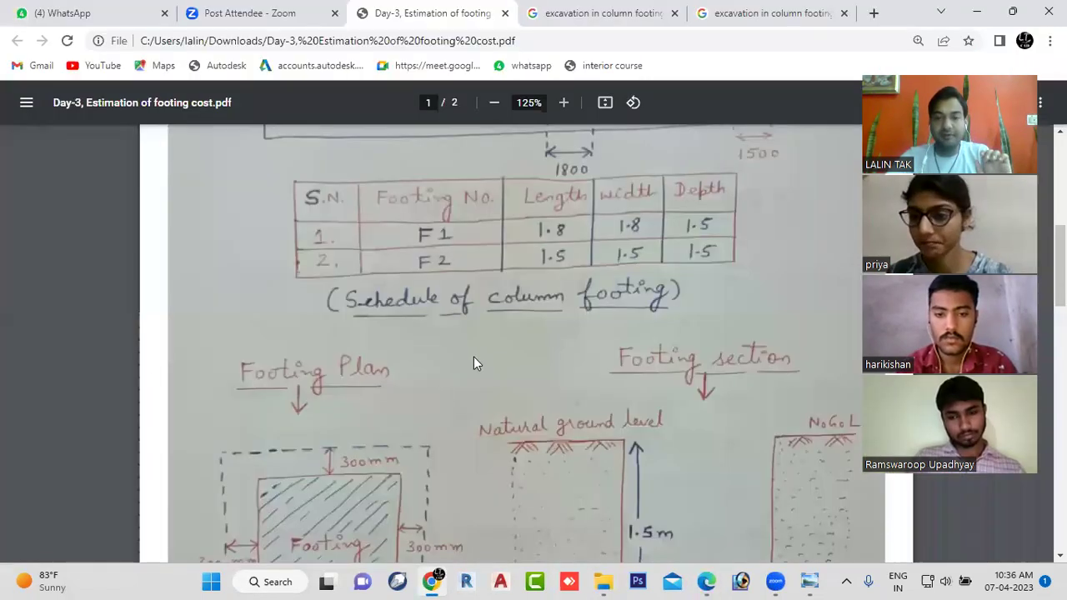
scroll(474, 383, down, 3)
scroll(468, 421, down, 5)
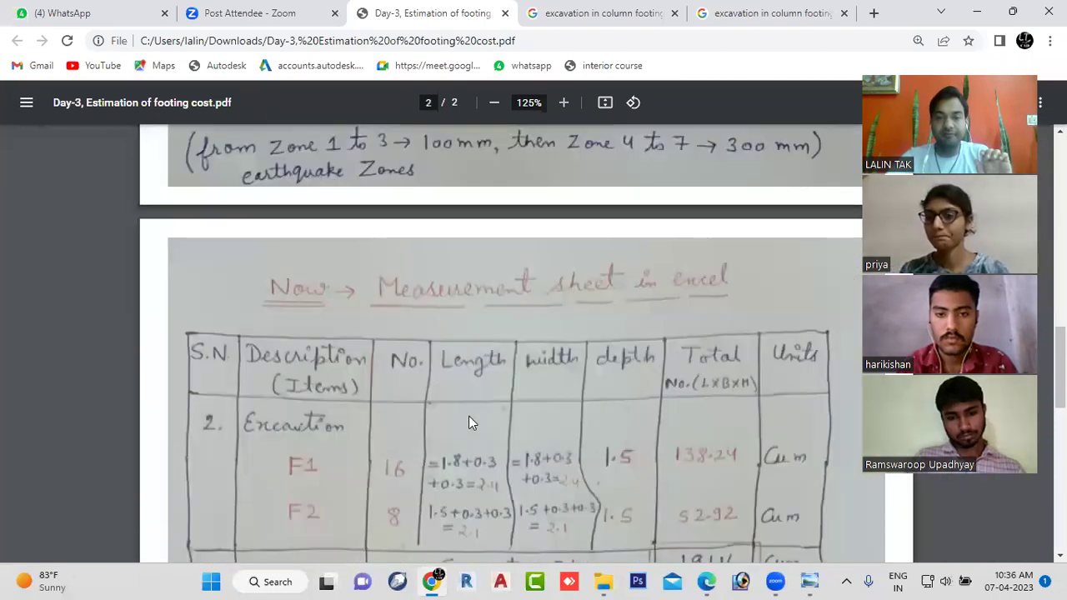
scroll(469, 425, down, 2)
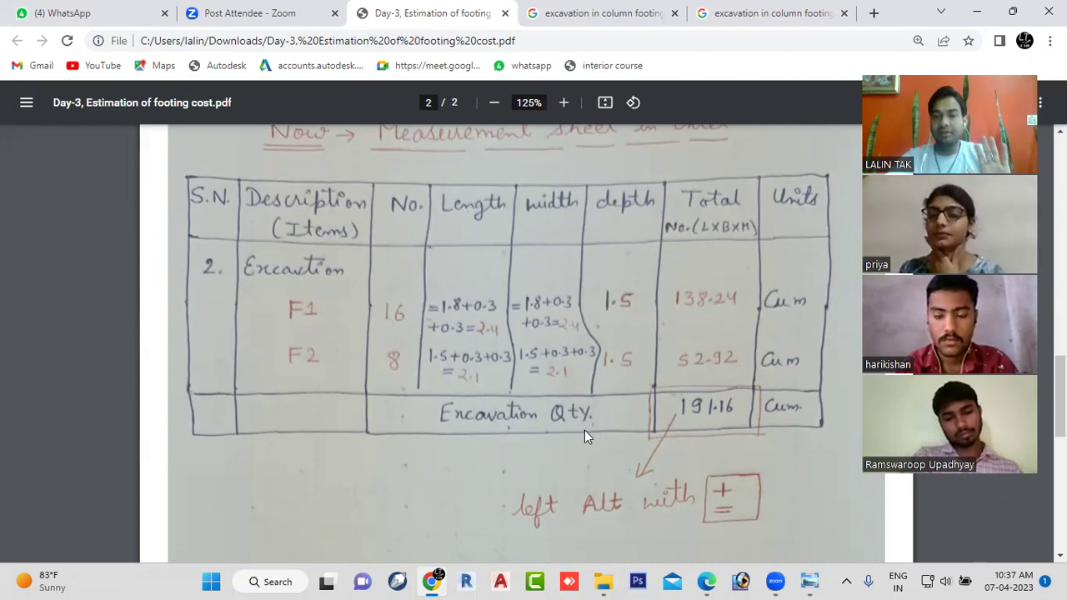
scroll(584, 430, down, 5)
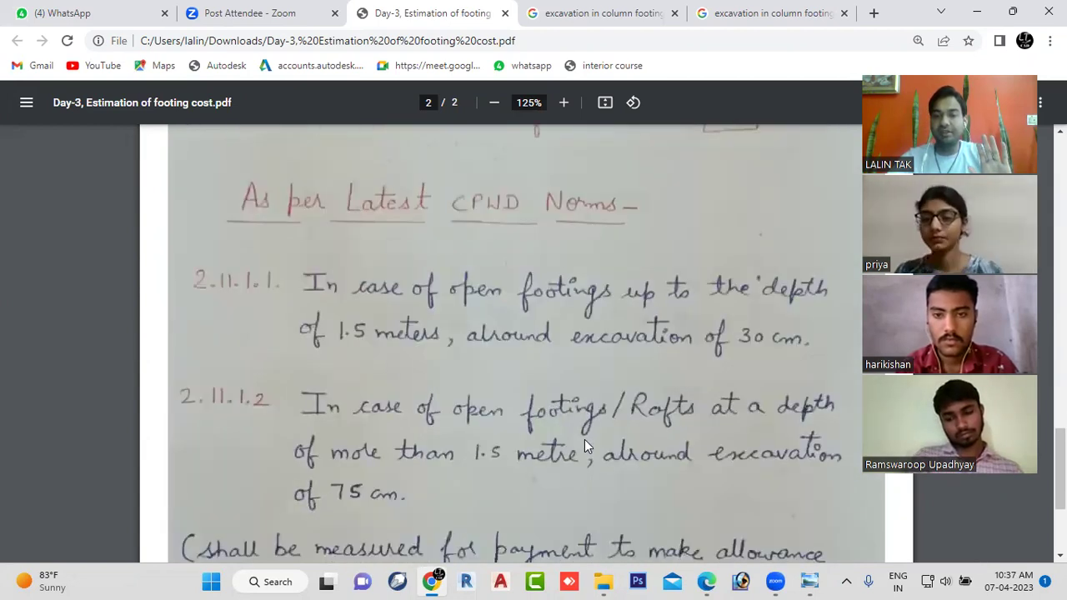
scroll(584, 439, down, 3)
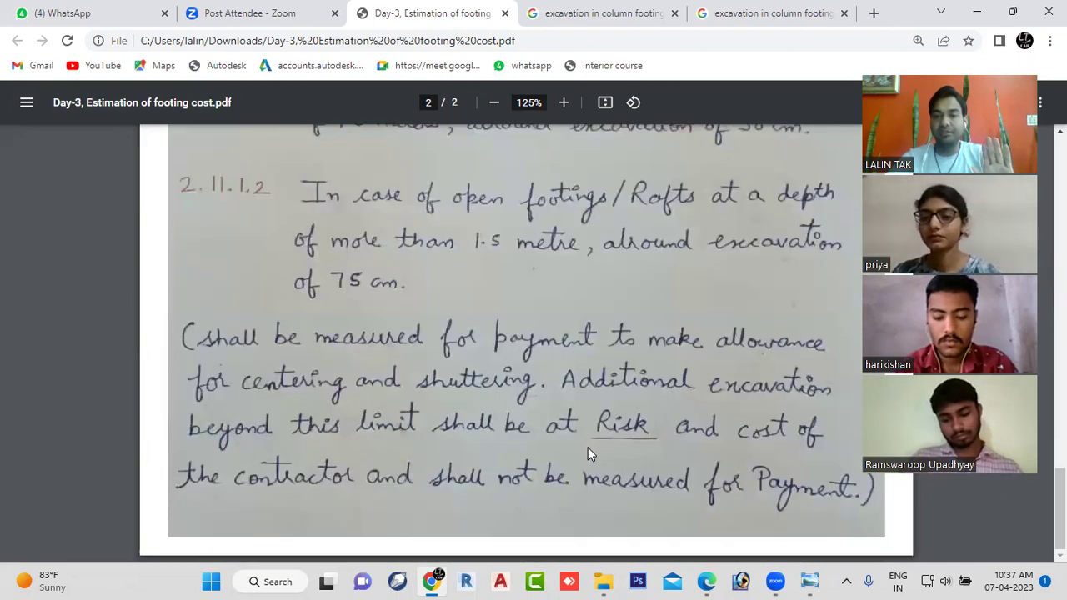
- Review the notes backwards from the CPWD norms through the footing plan and section to the Excavation Work layout
scroll(587, 452, up, 4)
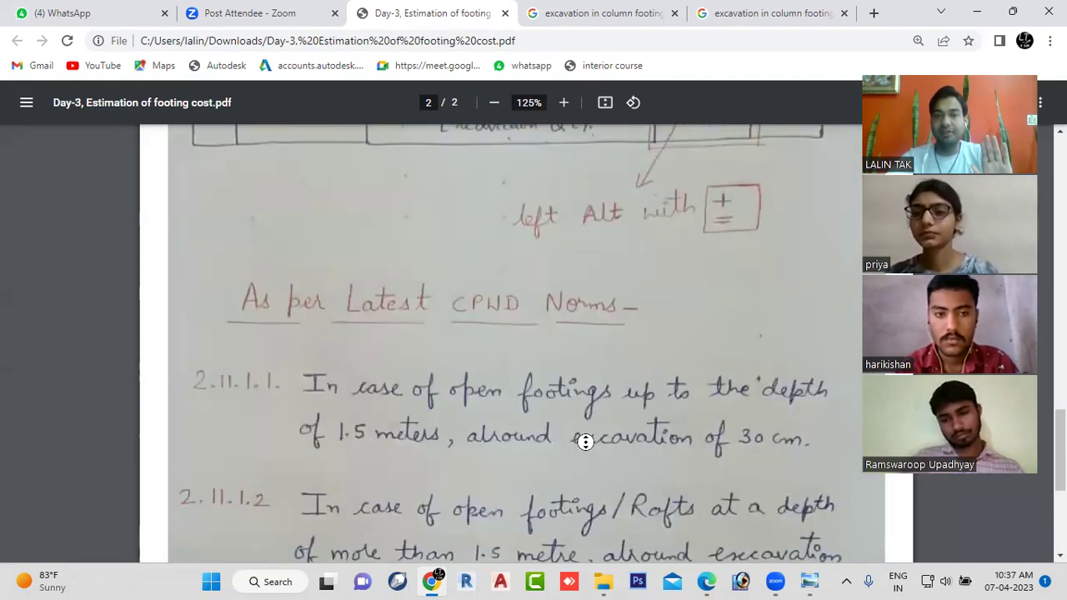
scroll(601, 409, up, 3)
scroll(601, 408, up, 5)
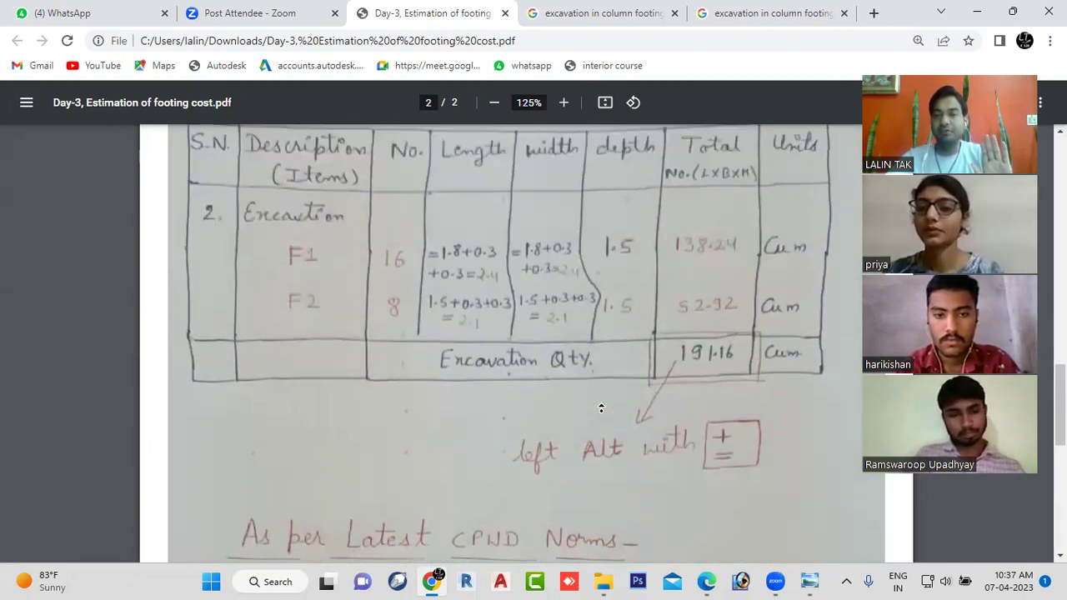
scroll(600, 409, up, 4)
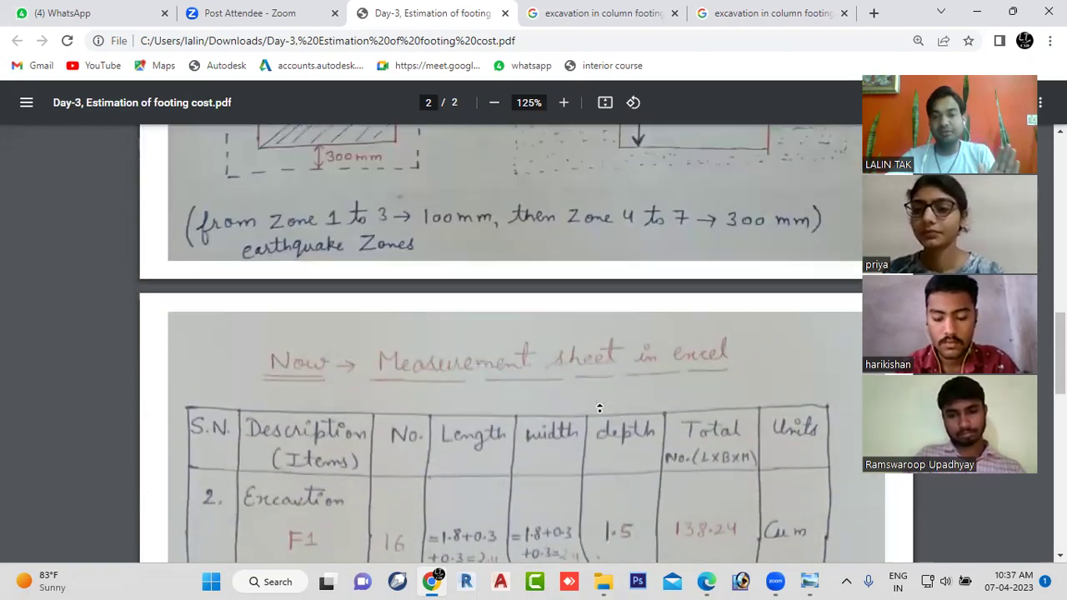
scroll(597, 410, up, 3)
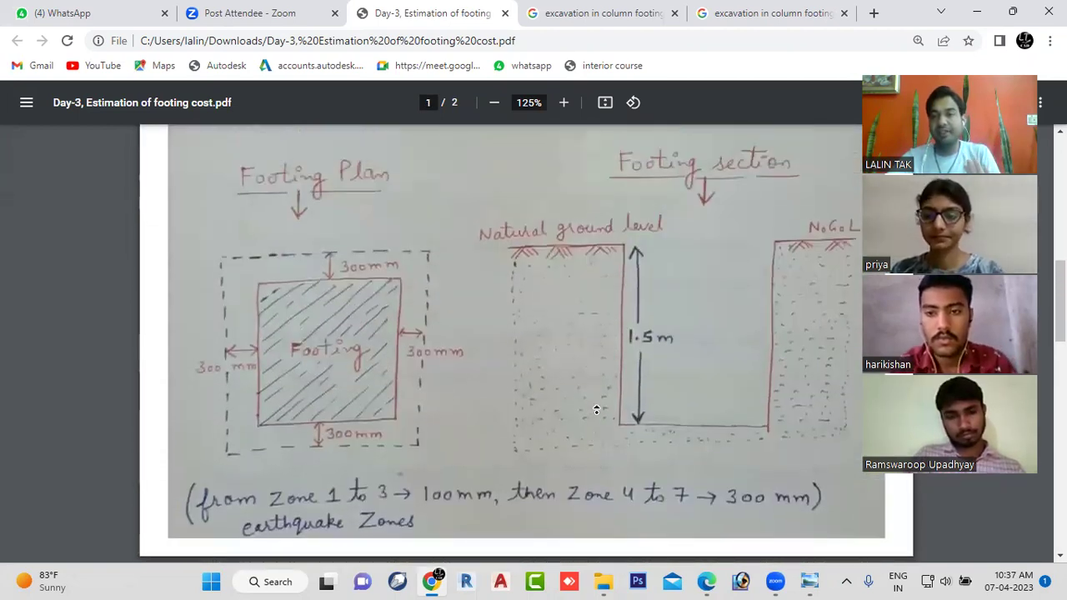
scroll(455, 357, up, 4)
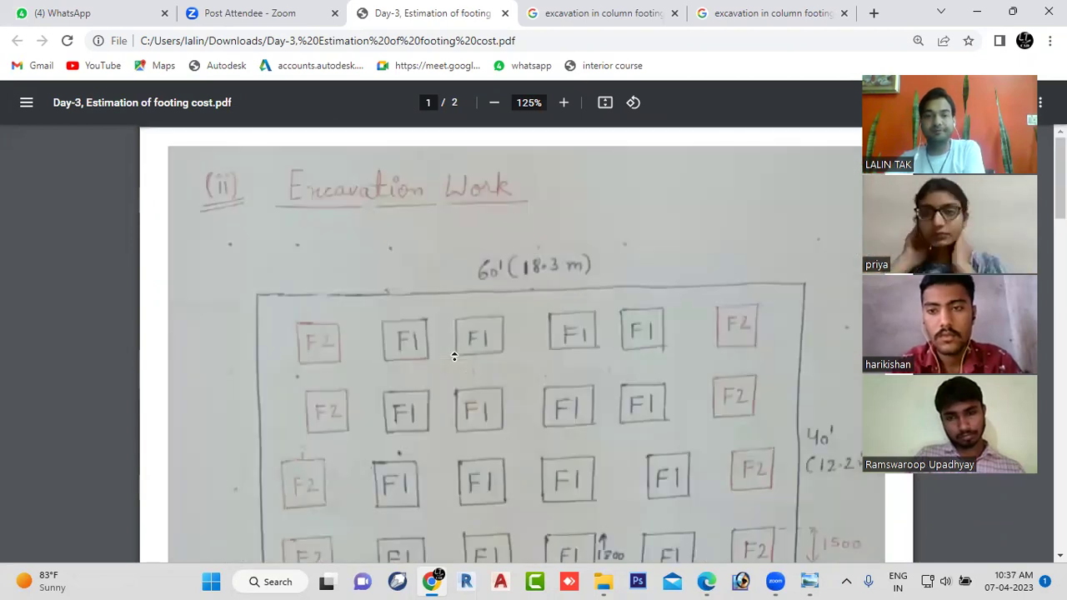
right_click(461, 359)
click(527, 426)
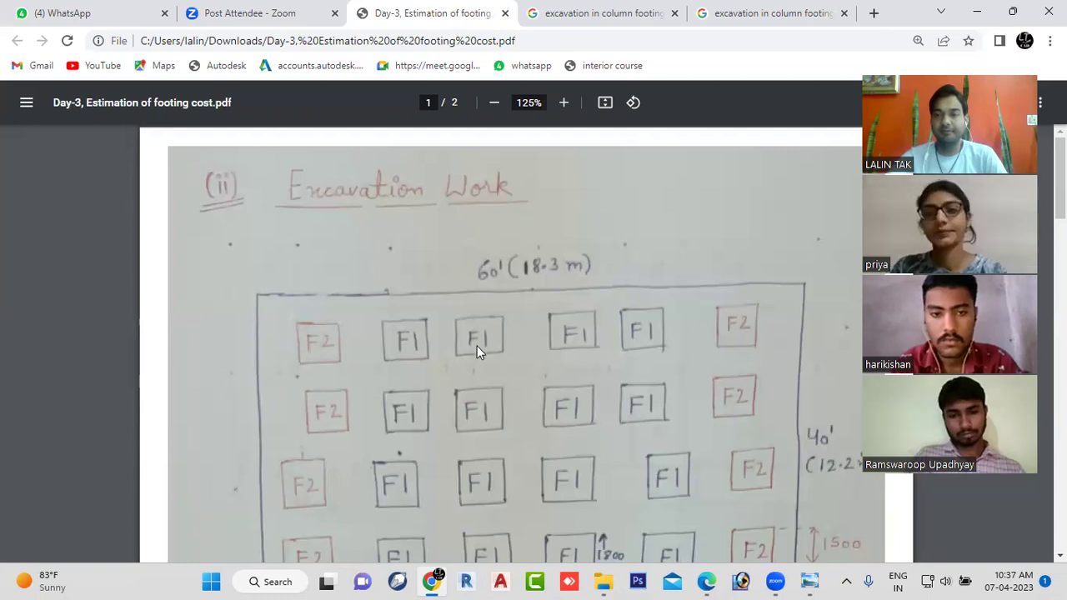
scroll(479, 346, down, 1)
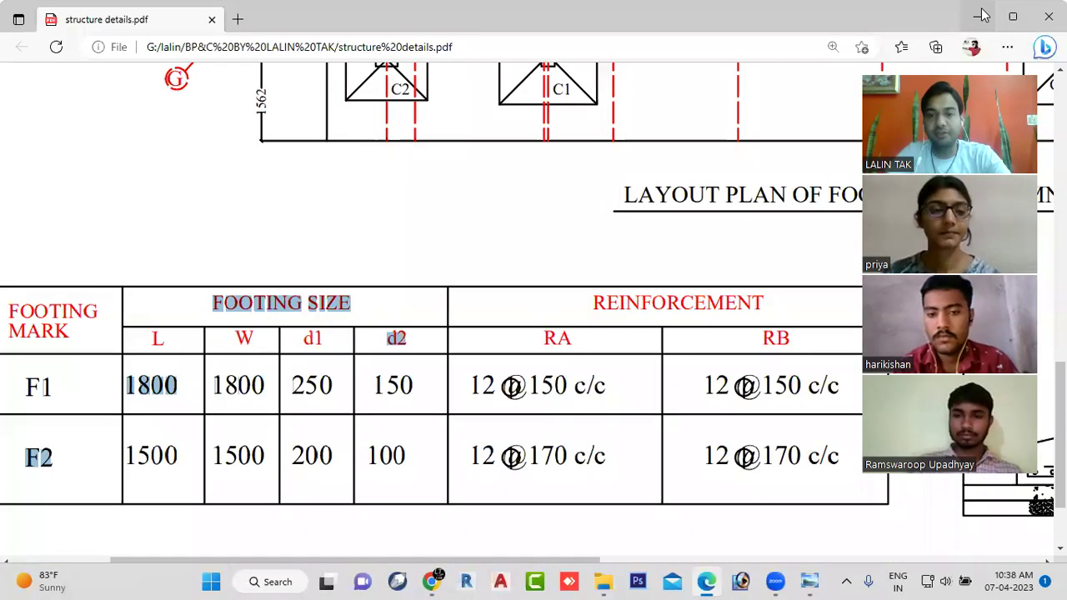
- Minimize the open structure drawing and excavation photo windows, and open the measurement sheet workbook from the desktop in Excel
click(977, 13)
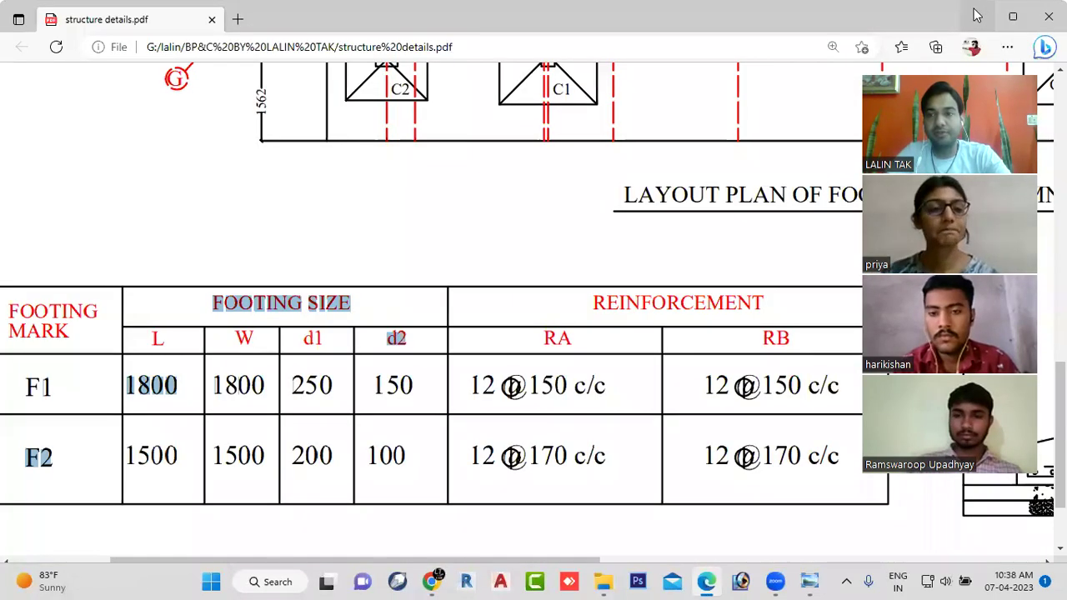
click(978, 15)
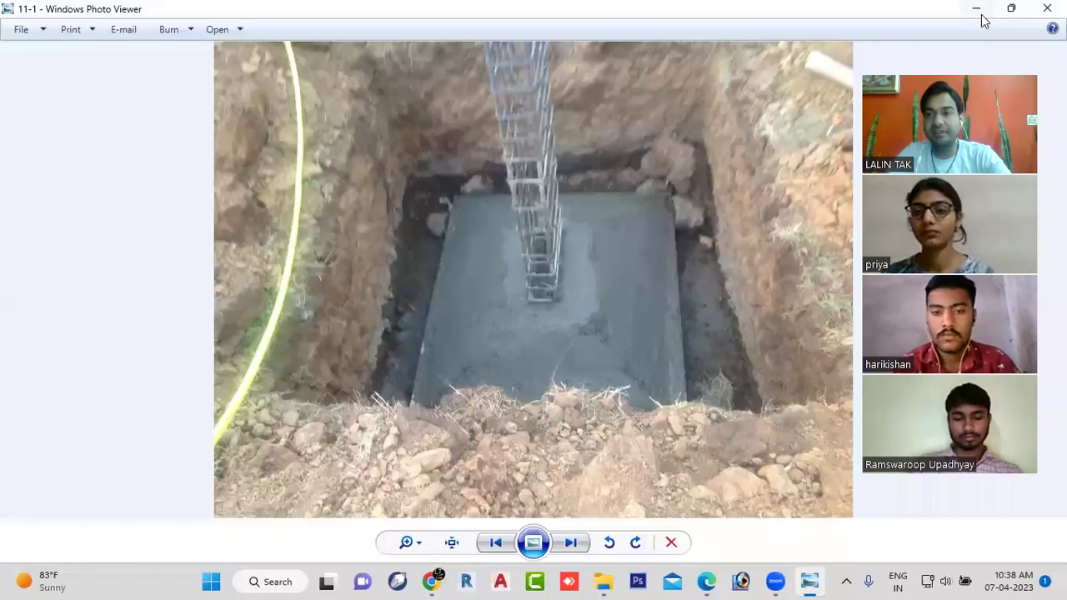
click(977, 11)
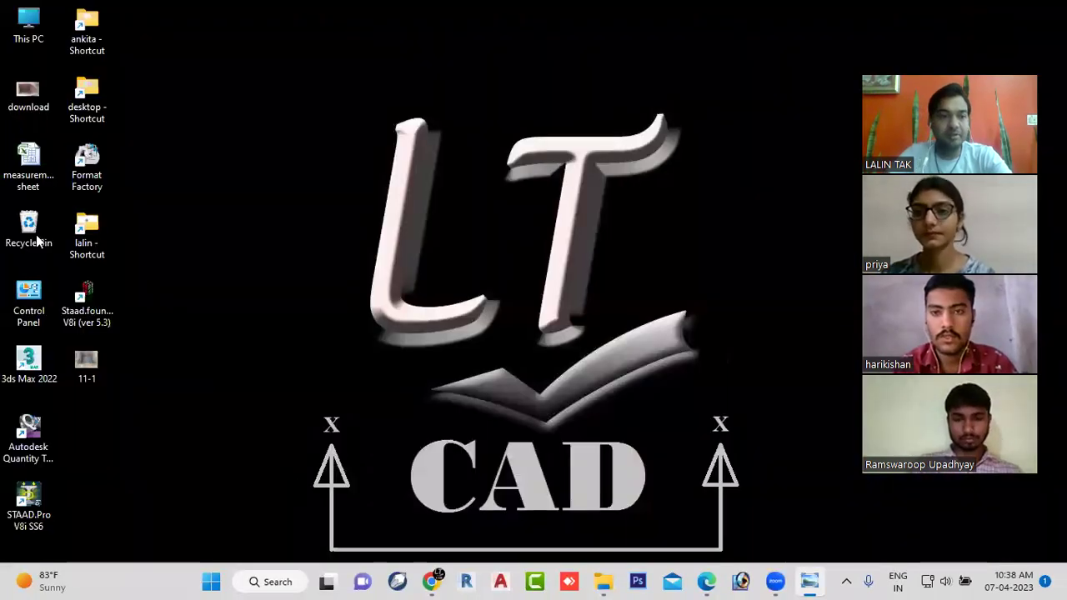
double_click(23, 175)
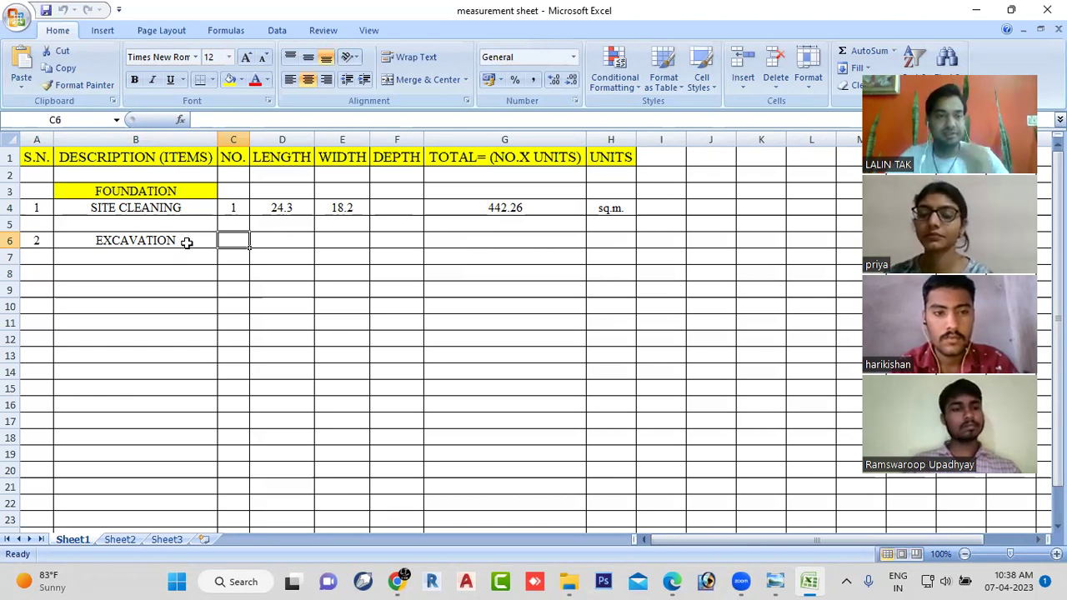
- Add F1 and F2 as sub-items under EXCAVATION in cells B7 and B8
click(135, 256)
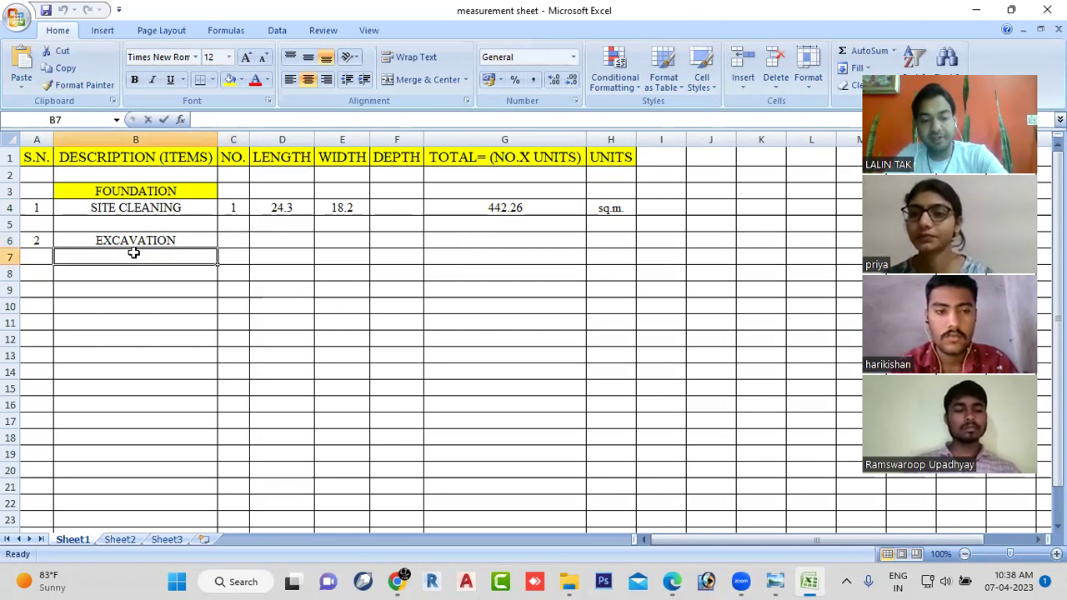
text(F1)
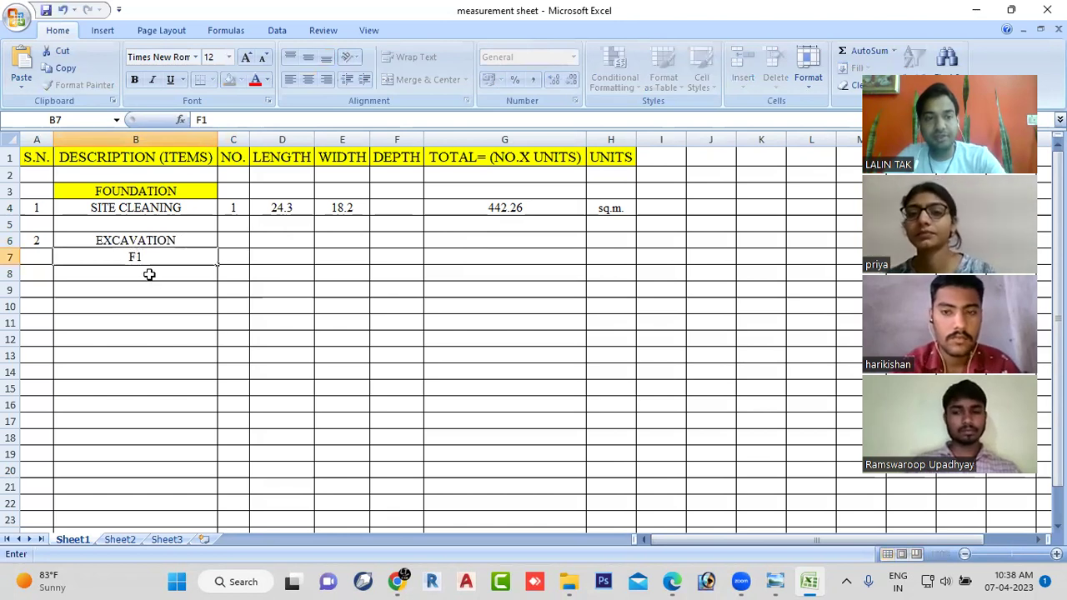
click(144, 271)
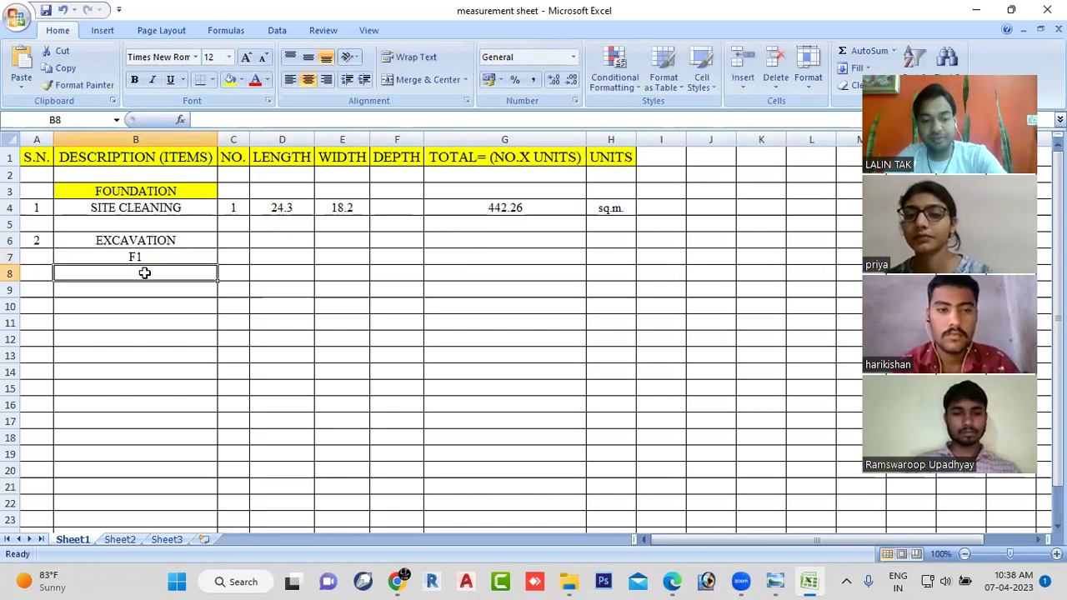
text(F2)
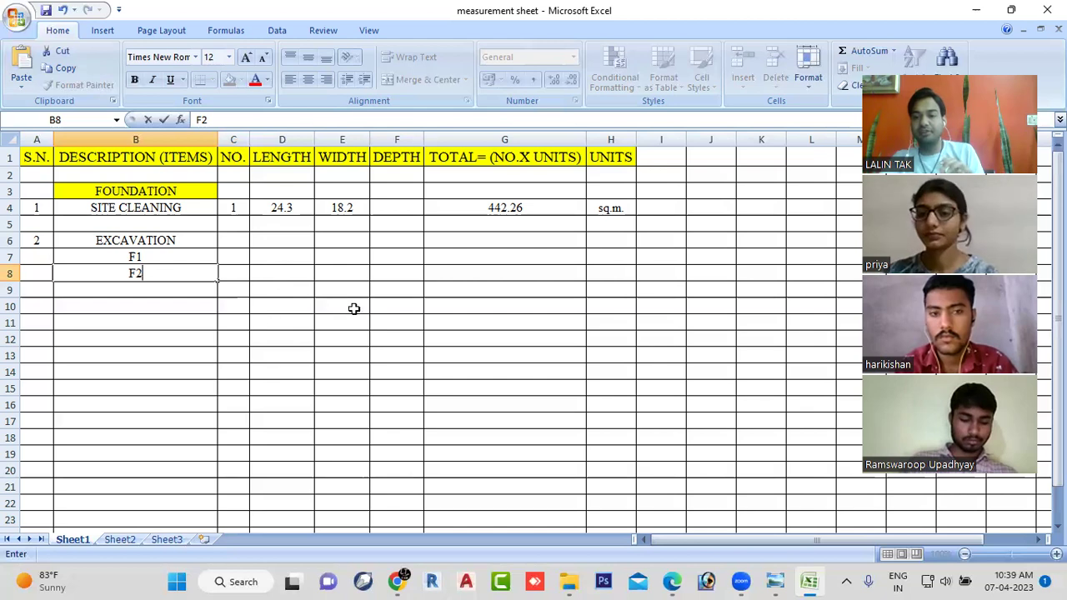
- Switch to structure details.pdf in Edge and examine the F1 and F2 footings in the layout plan
click(672, 581)
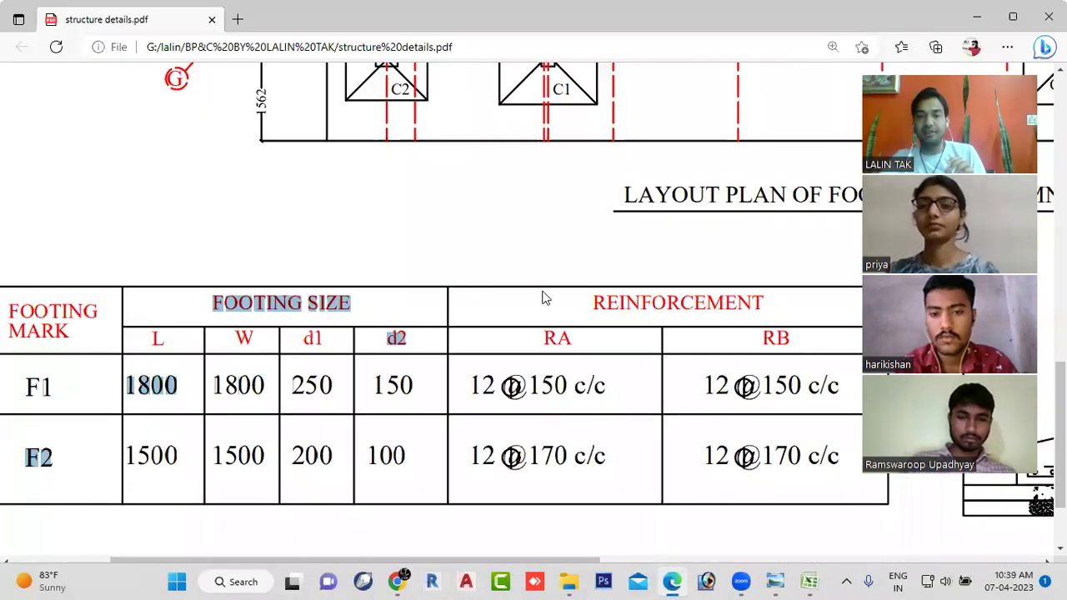
scroll(567, 283, up, 3)
scroll(580, 275, up, 2)
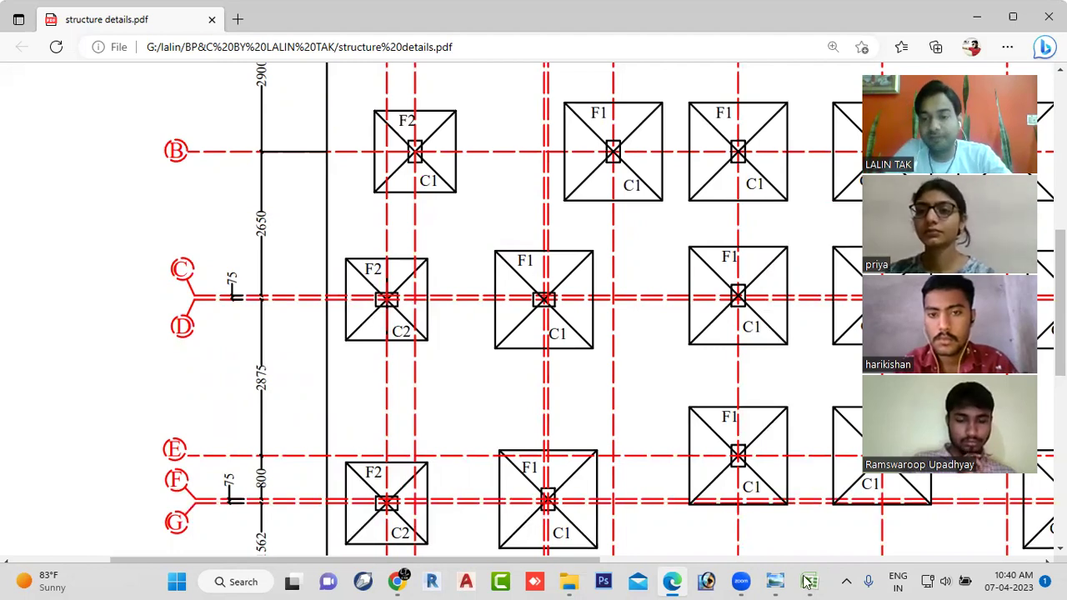
- Return to the measurement sheet in Excel and enter 16 as the number of F1 footings in C7
mouse_move(774, 582)
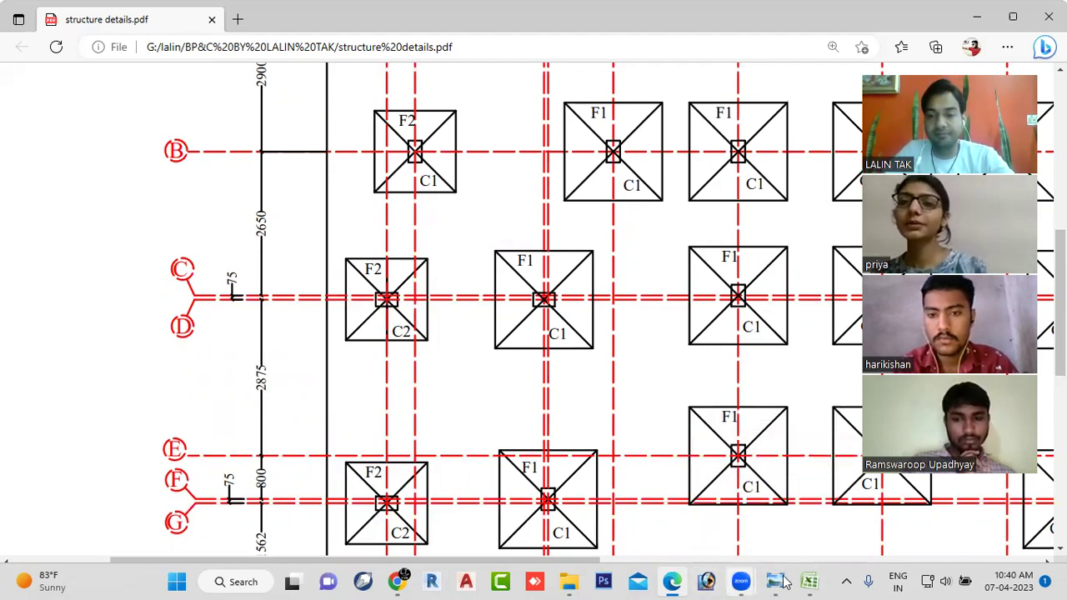
mouse_move(809, 581)
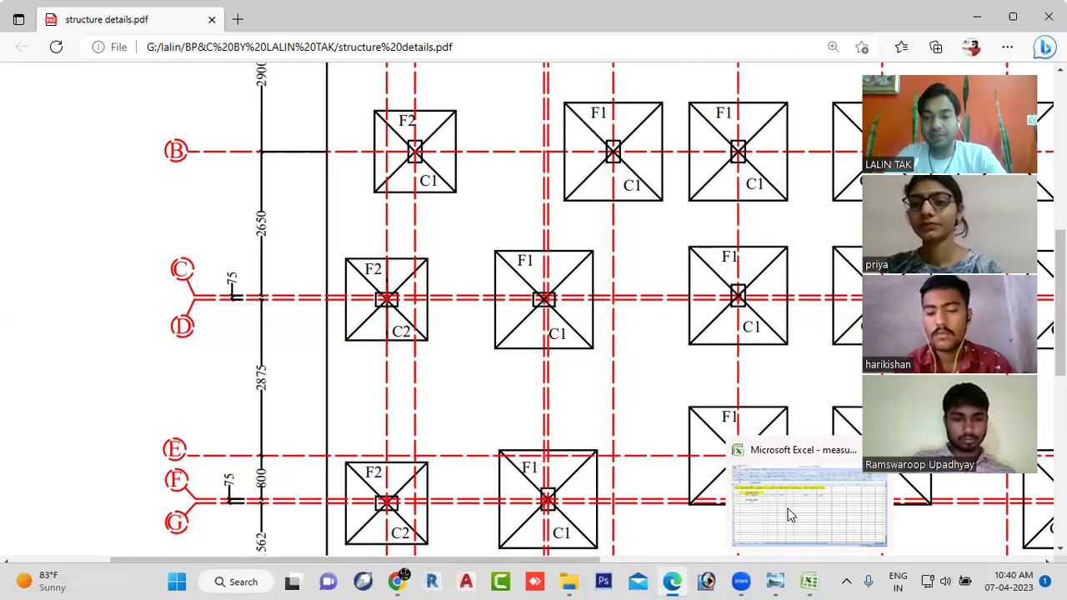
click(760, 498)
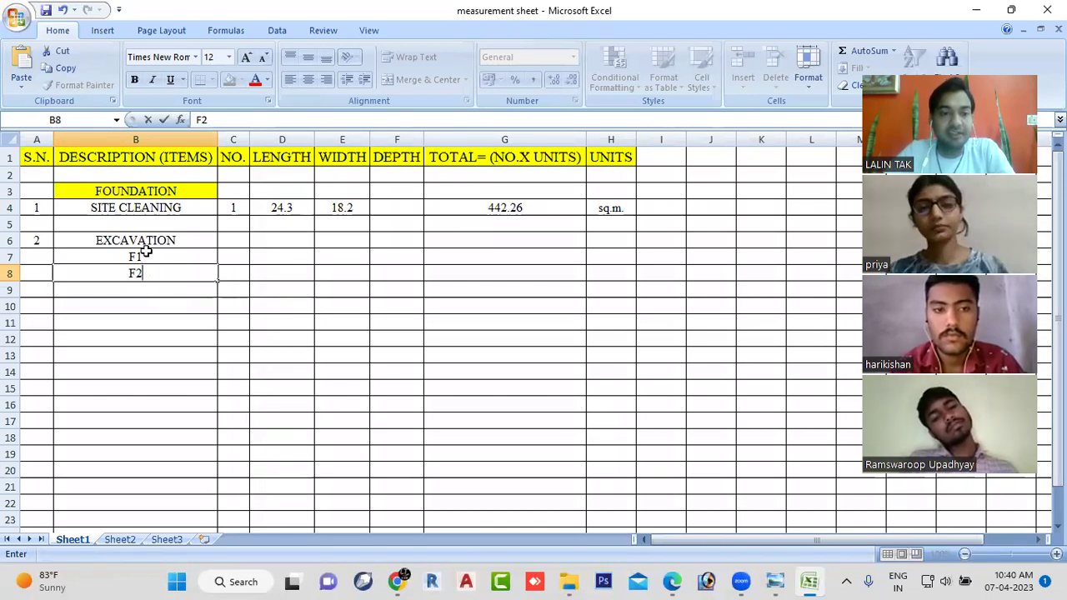
click(224, 258)
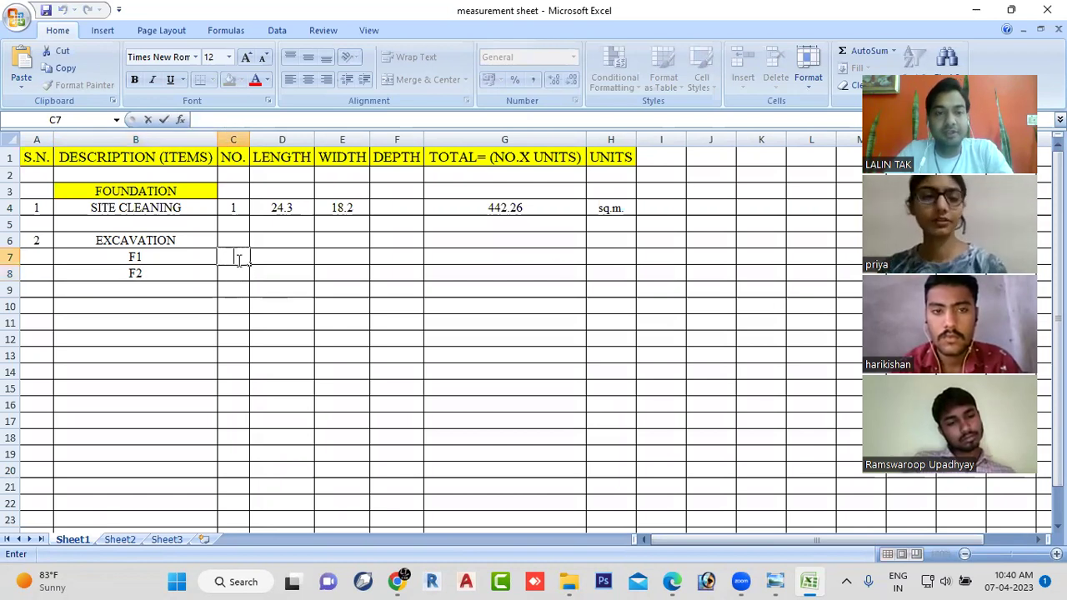
text(16)
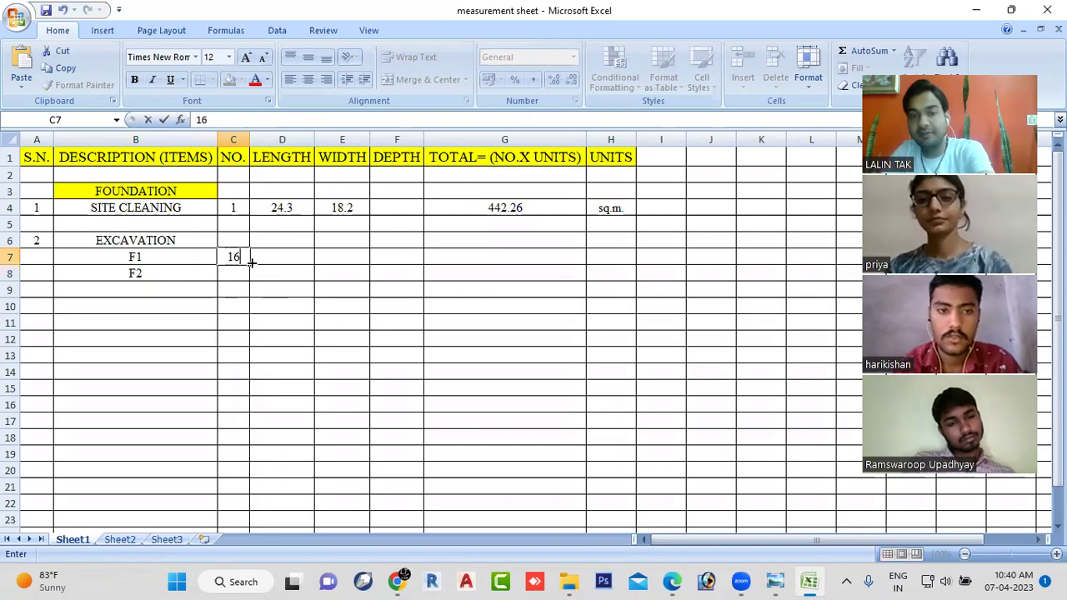
- Enter the F1 excavation length in D7 with the formula =1.8+0.3+0.3
click(278, 258)
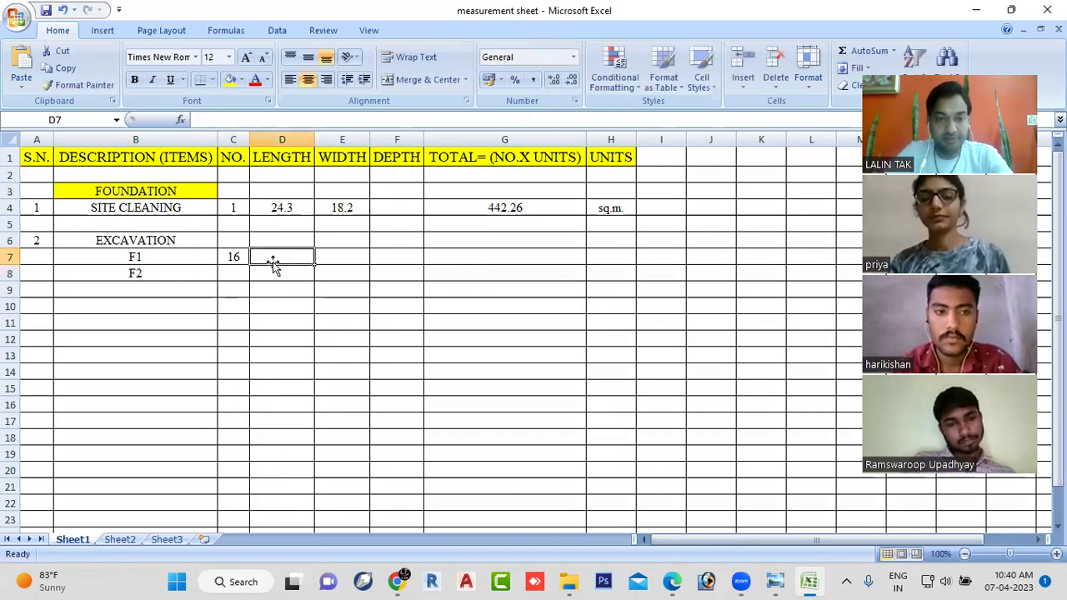
double_click(273, 260)
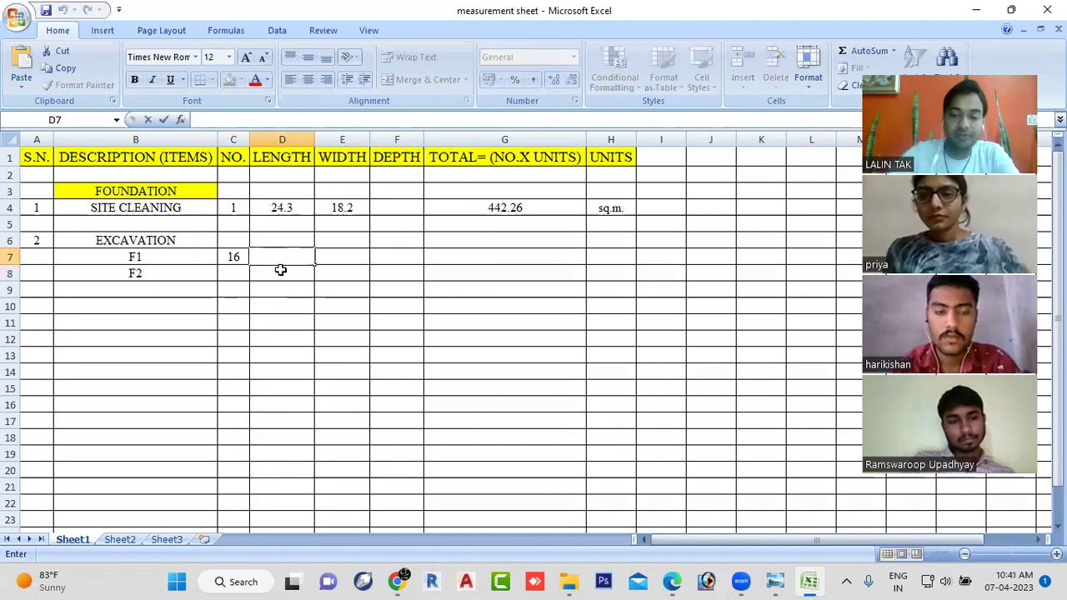
text(=)
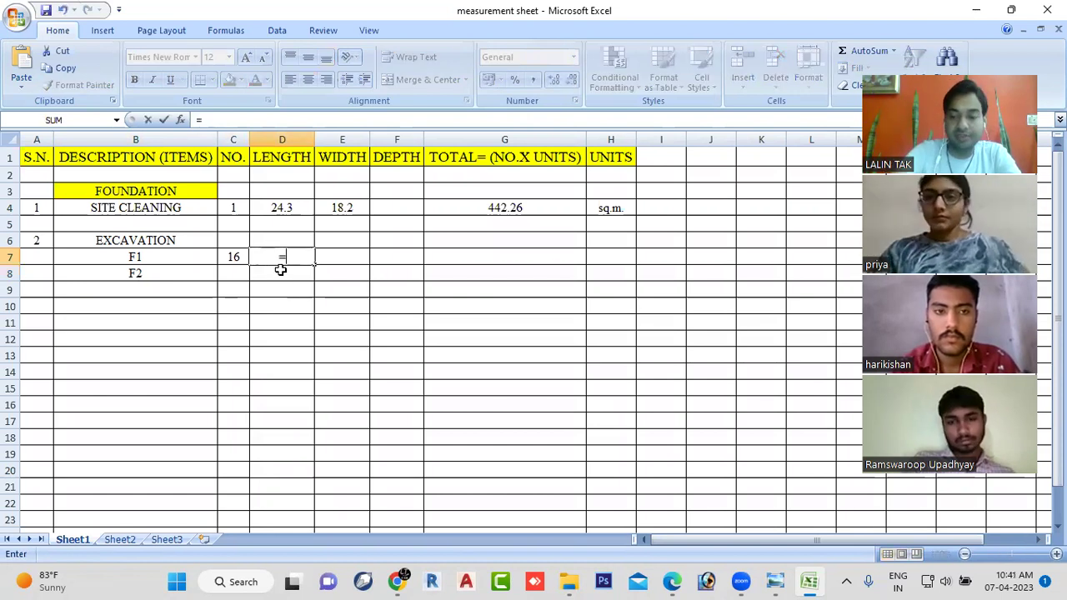
text(1.8)
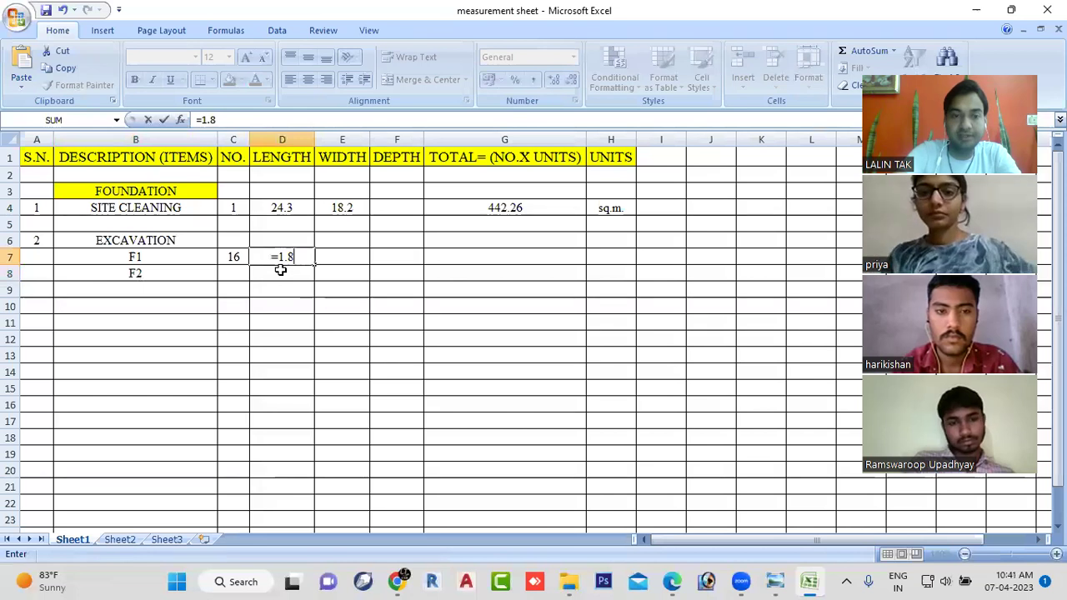
text(=)
key(BackSpace)
text(+)
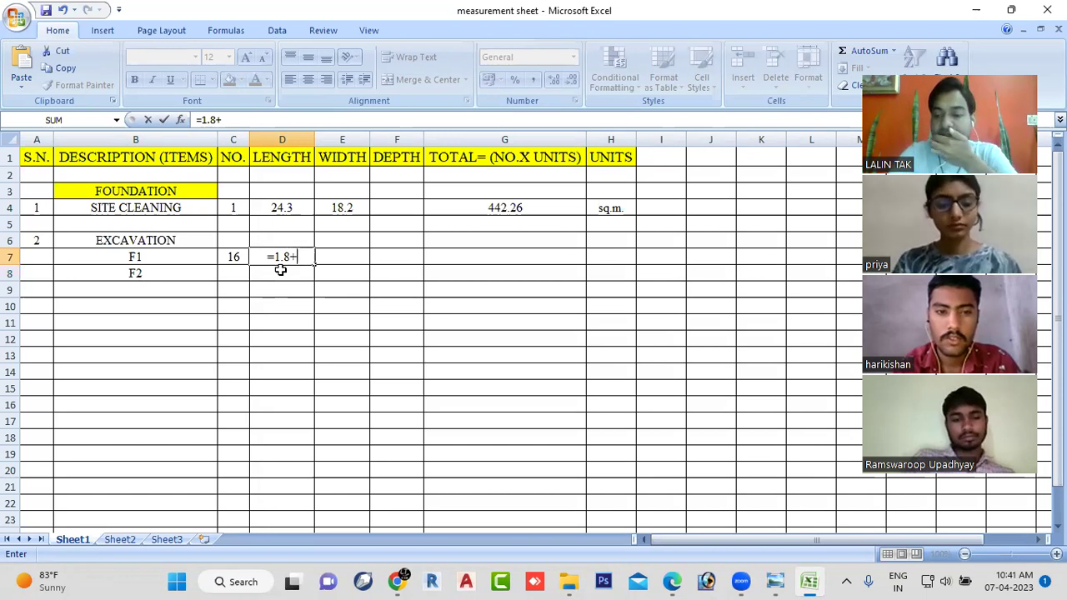
text(0.3)
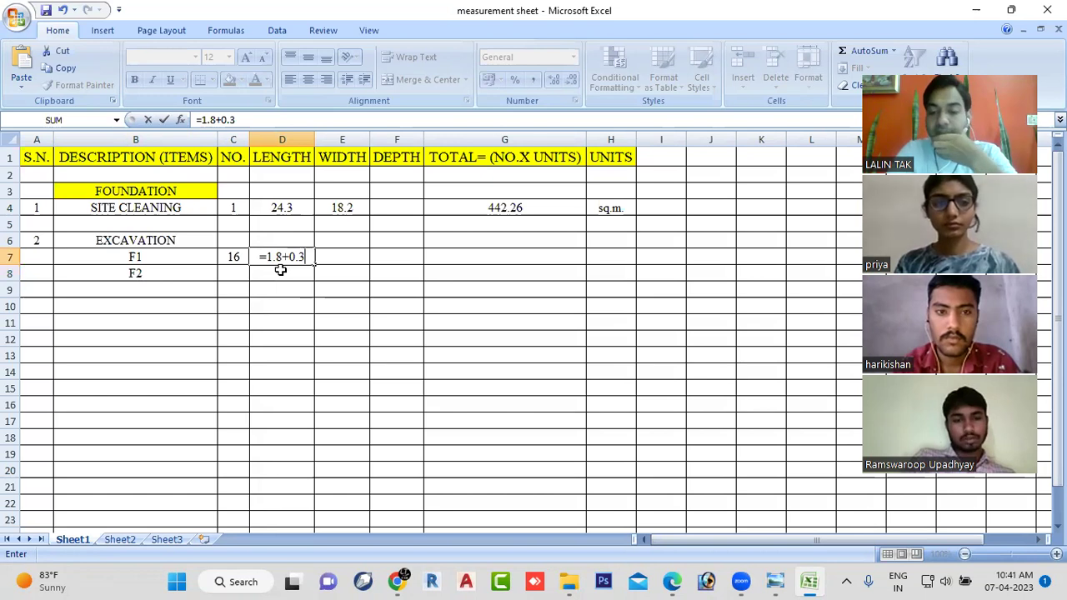
text(+0.3)
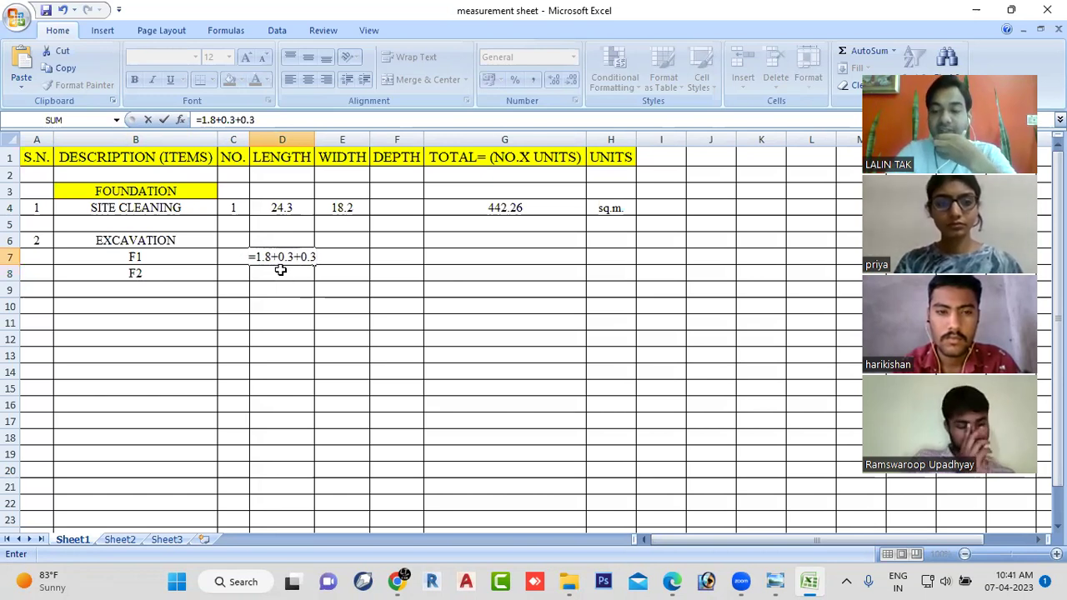
key(Return)
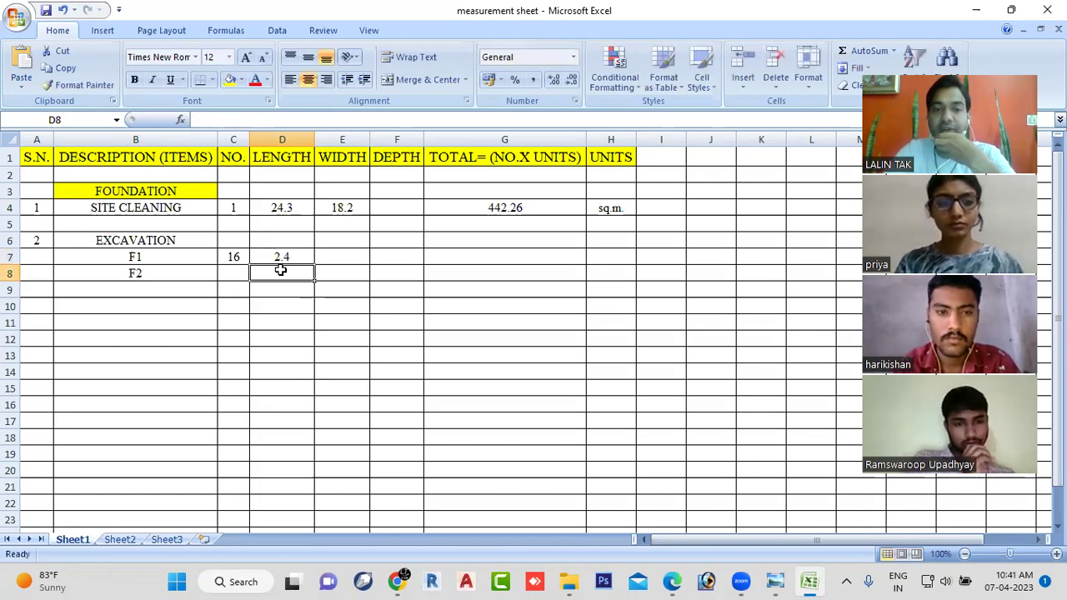
- Enter the F1 excavation width in E7 as =1.8+0.3+0.3 and set its depth in F7 to 1.5
click(343, 256)
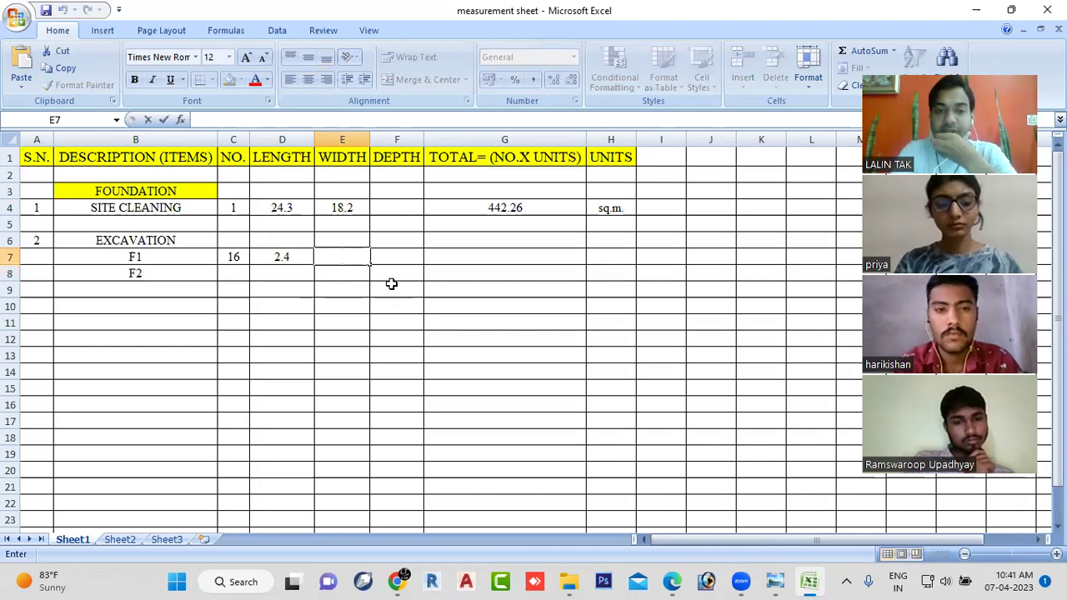
text(=)
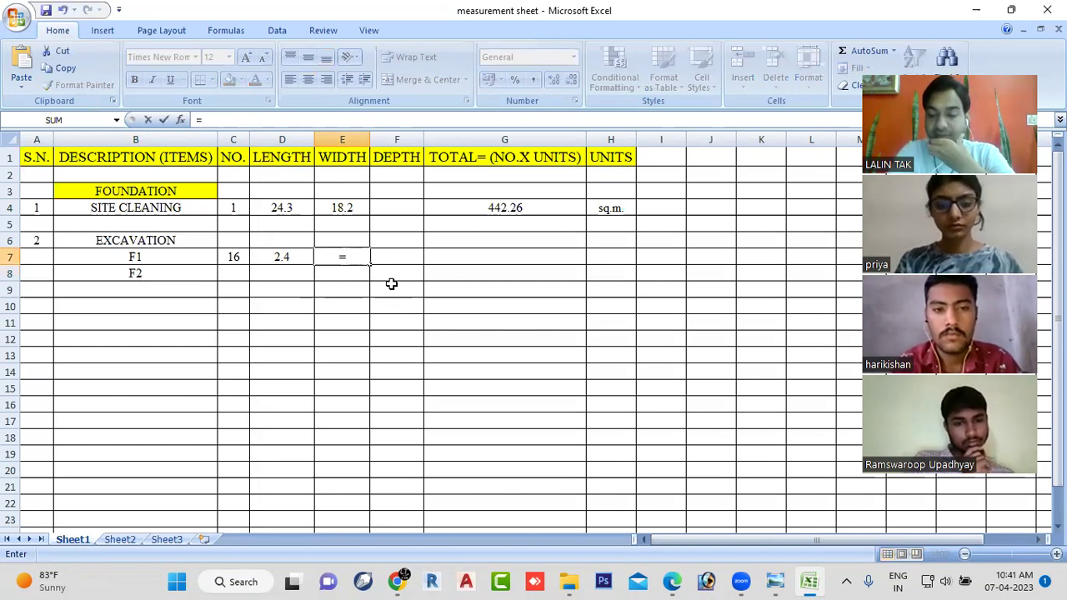
text(1.8)
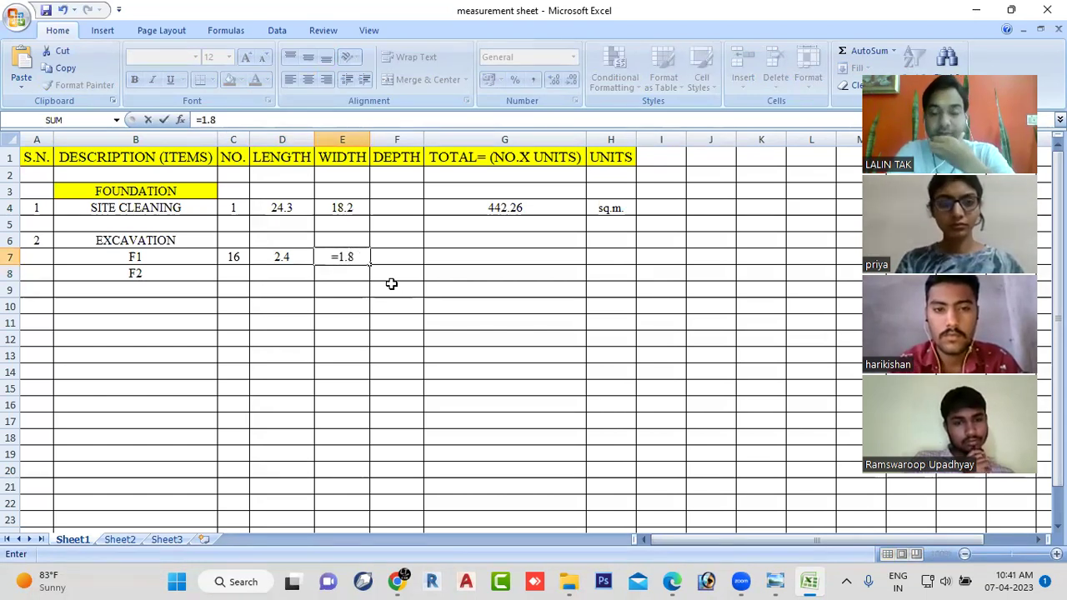
text(+)
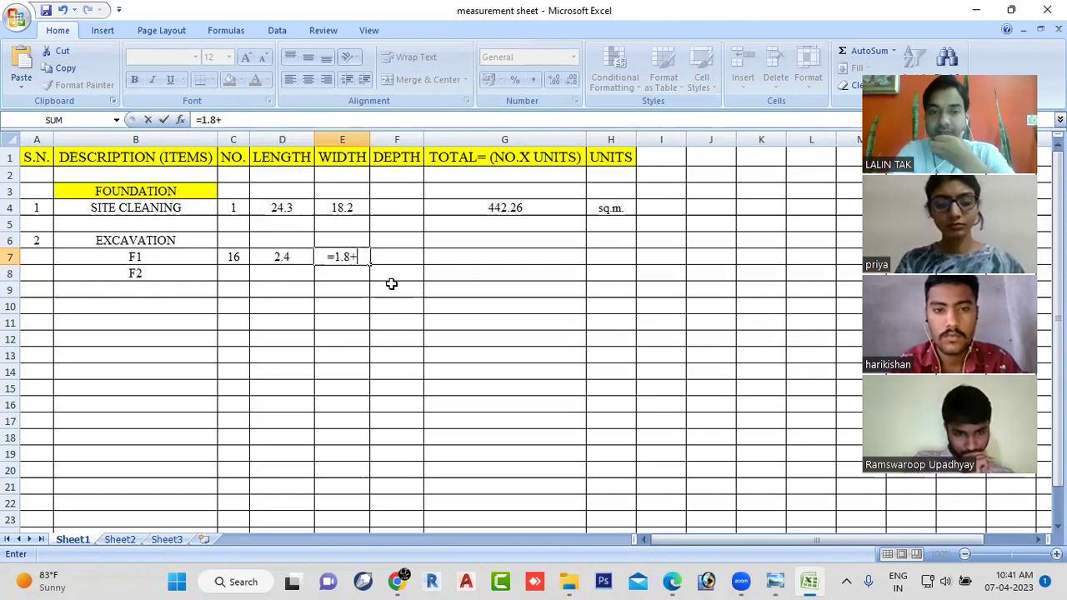
text(0.3=)
key(BackSpace)
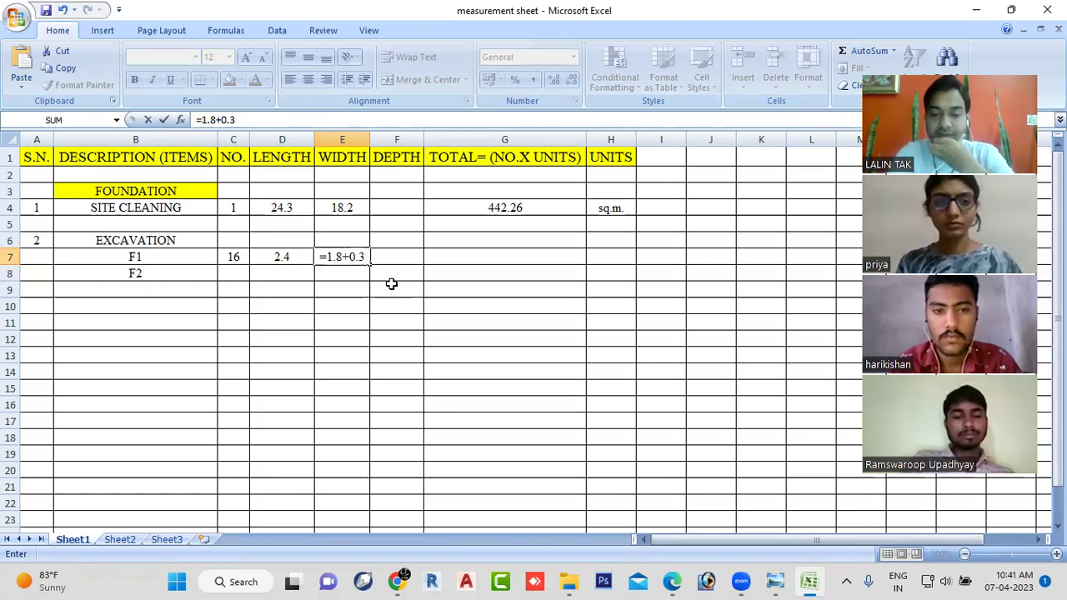
text(+0.3)
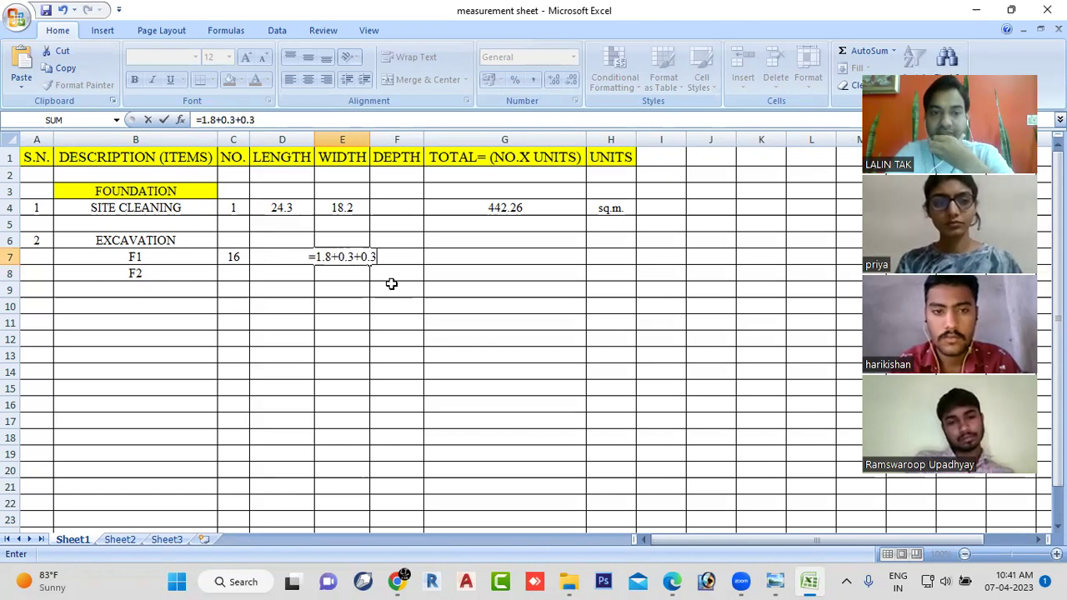
key(Return)
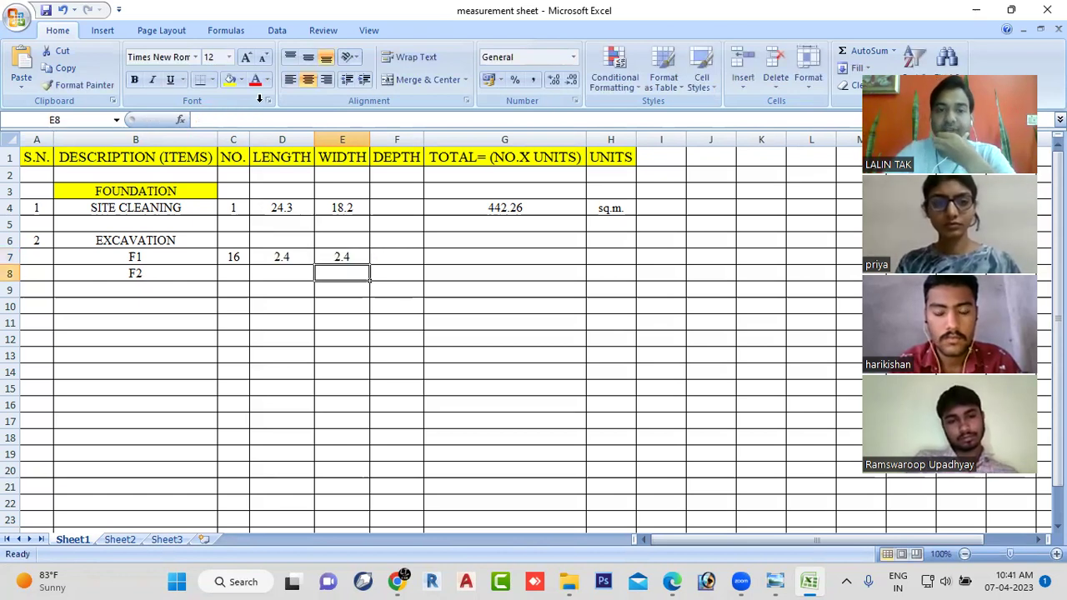
double_click(393, 257)
text(1.5)
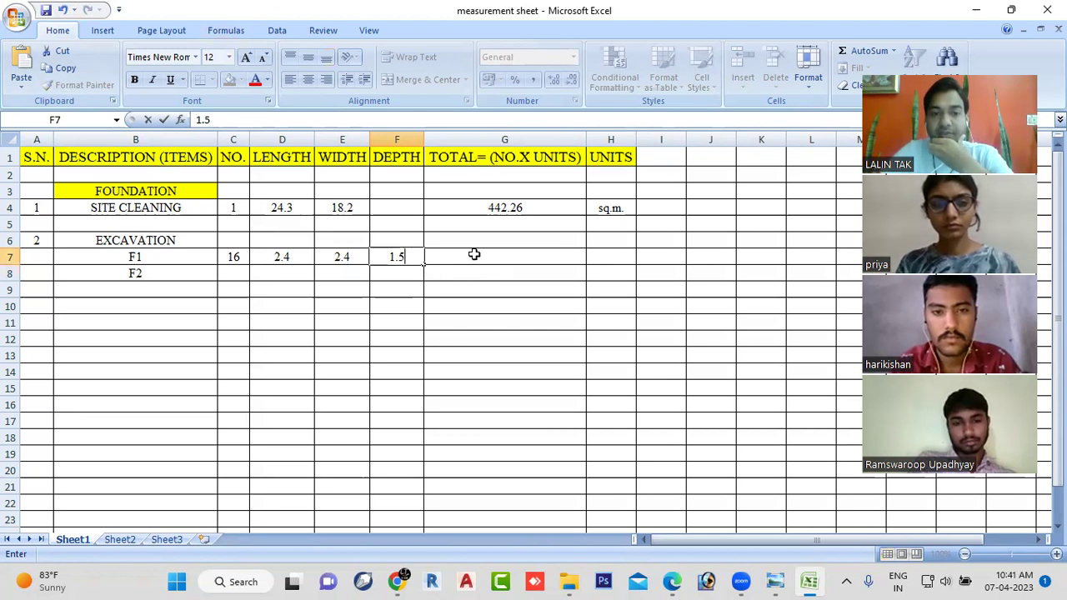
- Calculate the F1 excavation total in G7 with =C7*D7*E7*F7 and enter cu.m. as its unit in H7
click(477, 255)
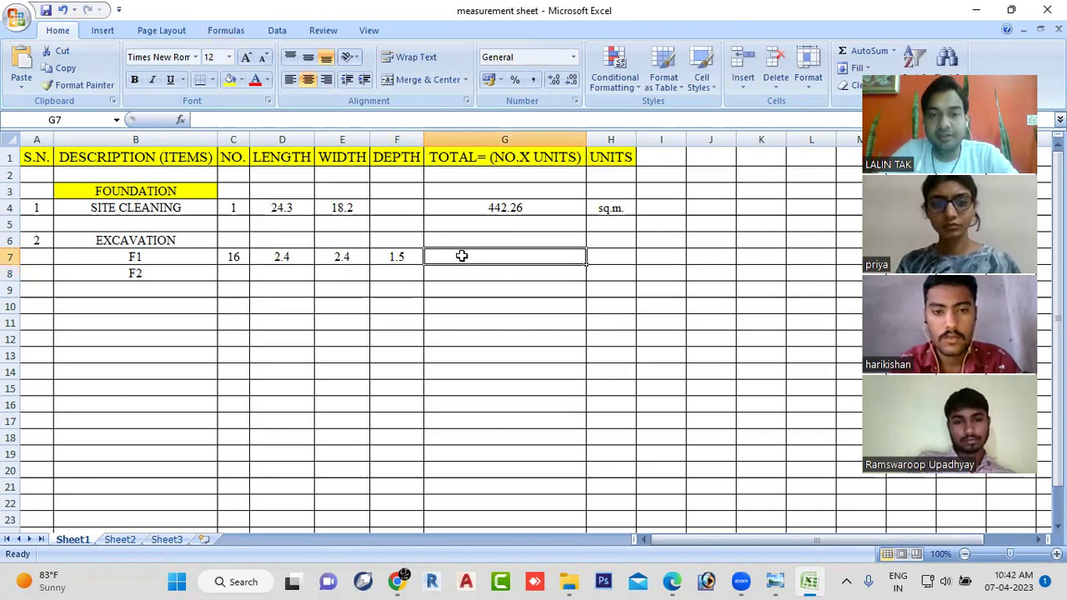
text(=)
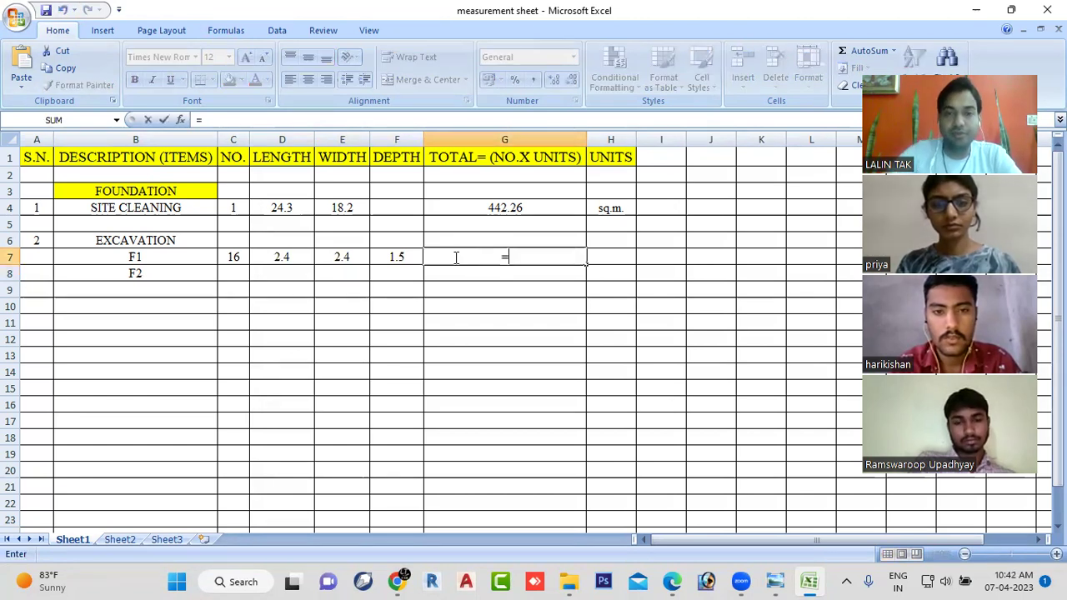
click(238, 257)
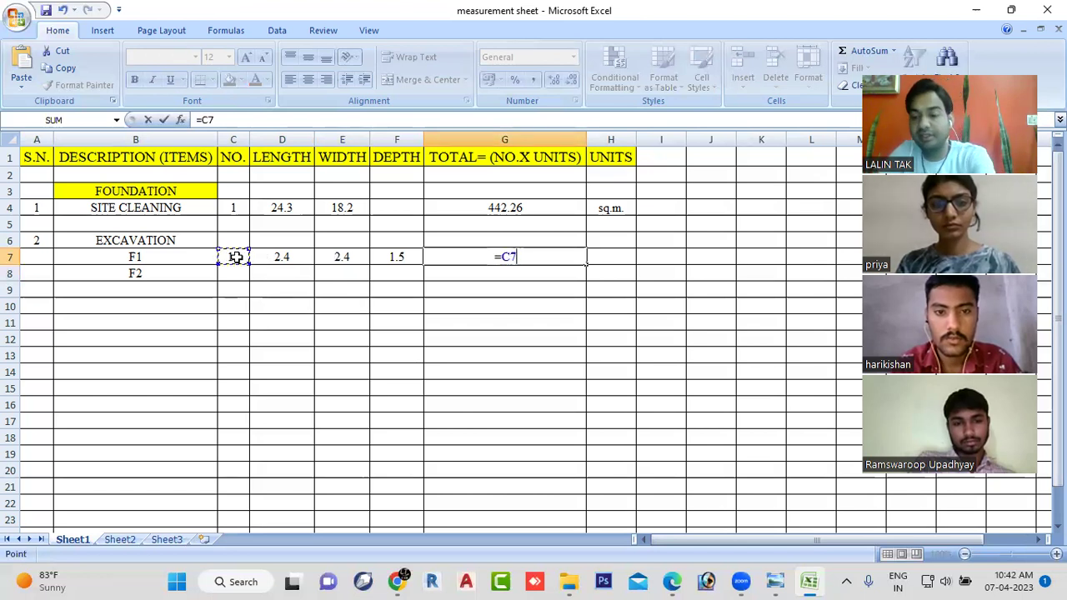
text(*)
click(291, 257)
text(*)
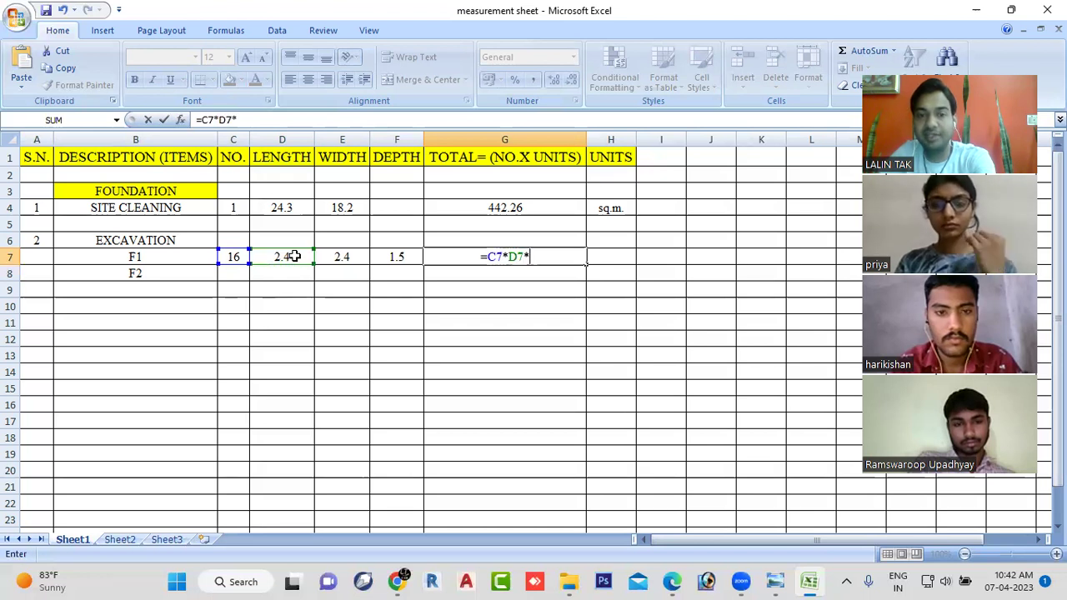
click(342, 256)
text(*)
click(395, 254)
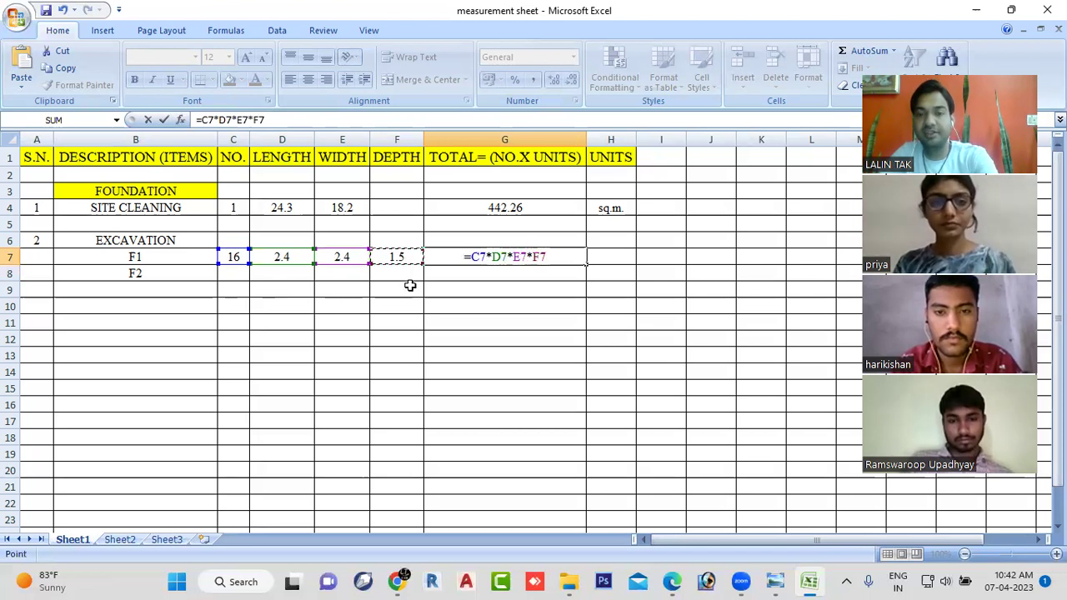
key(Return)
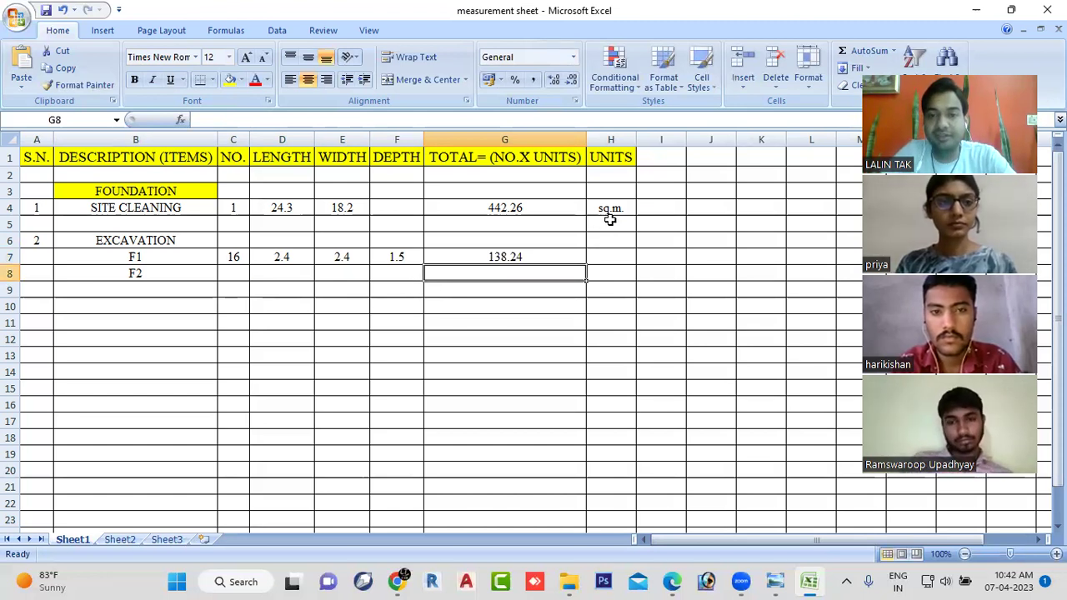
click(608, 257)
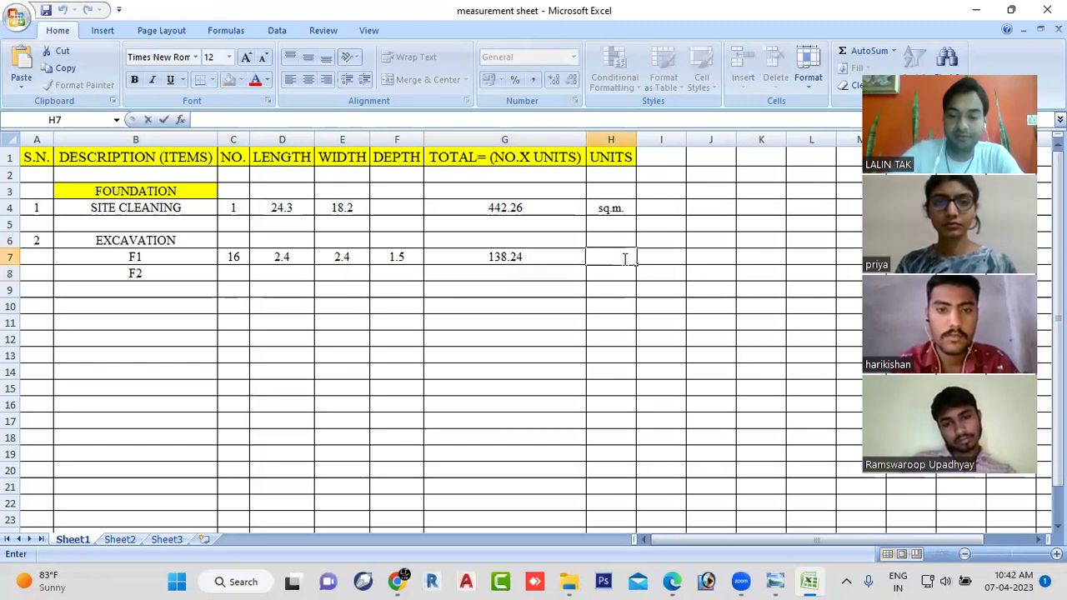
text(cu.m.)
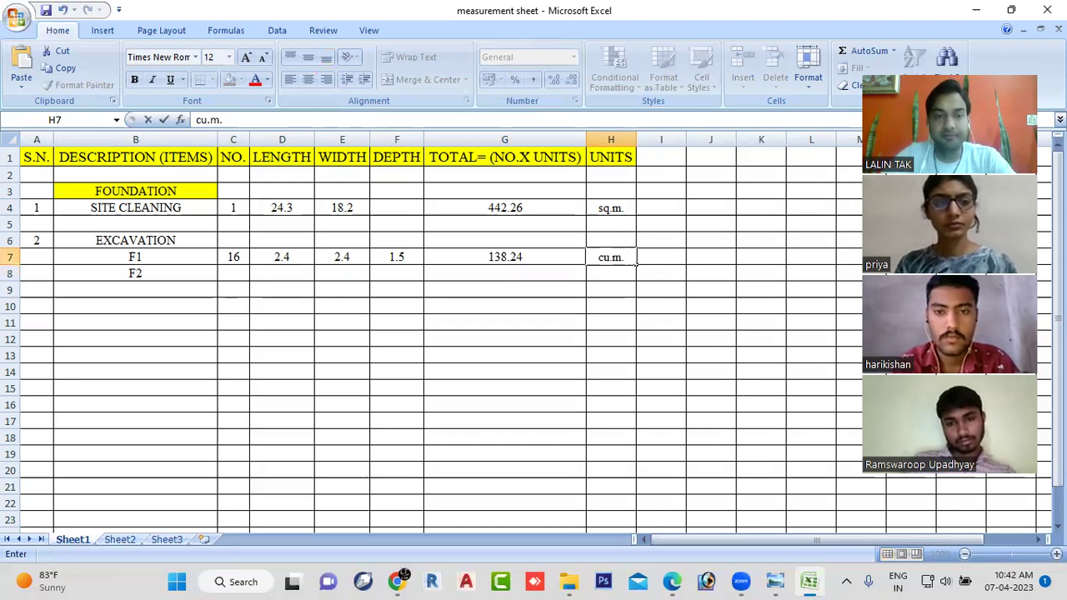
- Enter 8 as the number of F2 footings in C8 and the excavation length in D8 as =1.5+0.3+0.3
click(230, 276)
text(8)
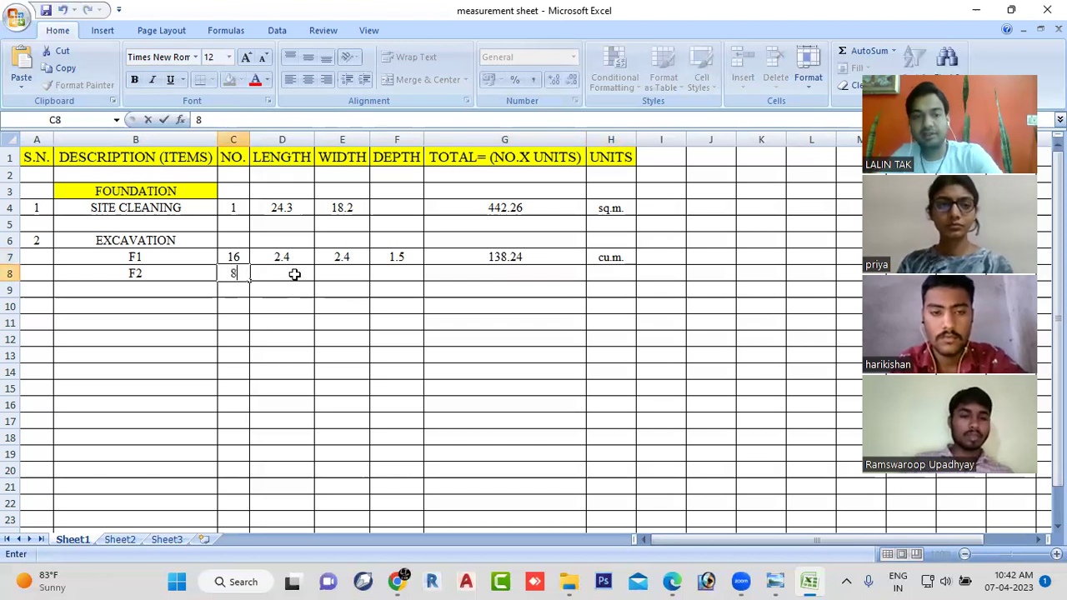
click(283, 275)
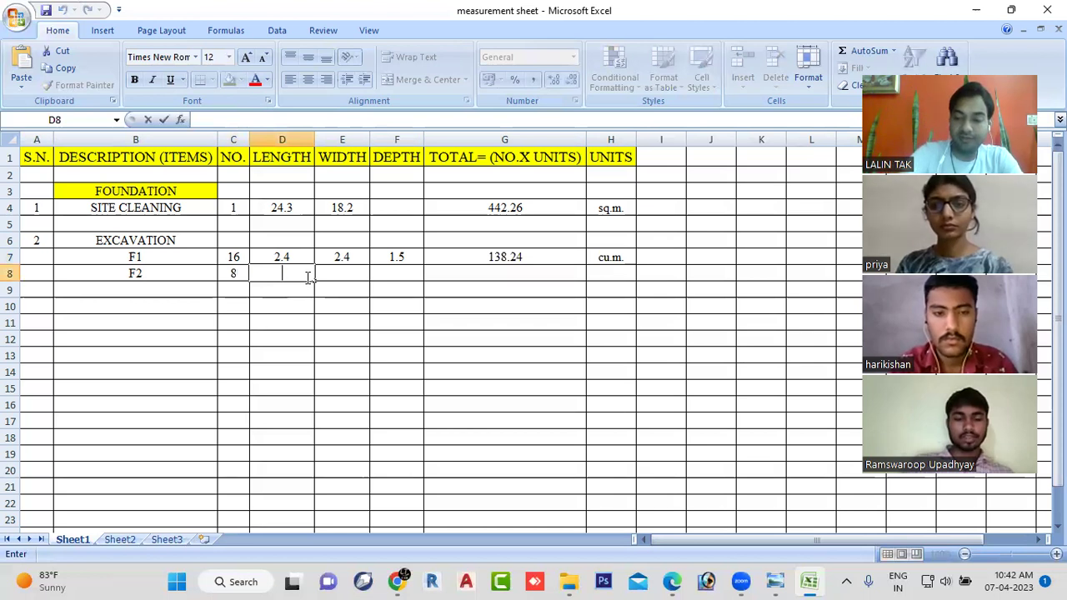
text(+)
key(BackSpace)
text(=1.)
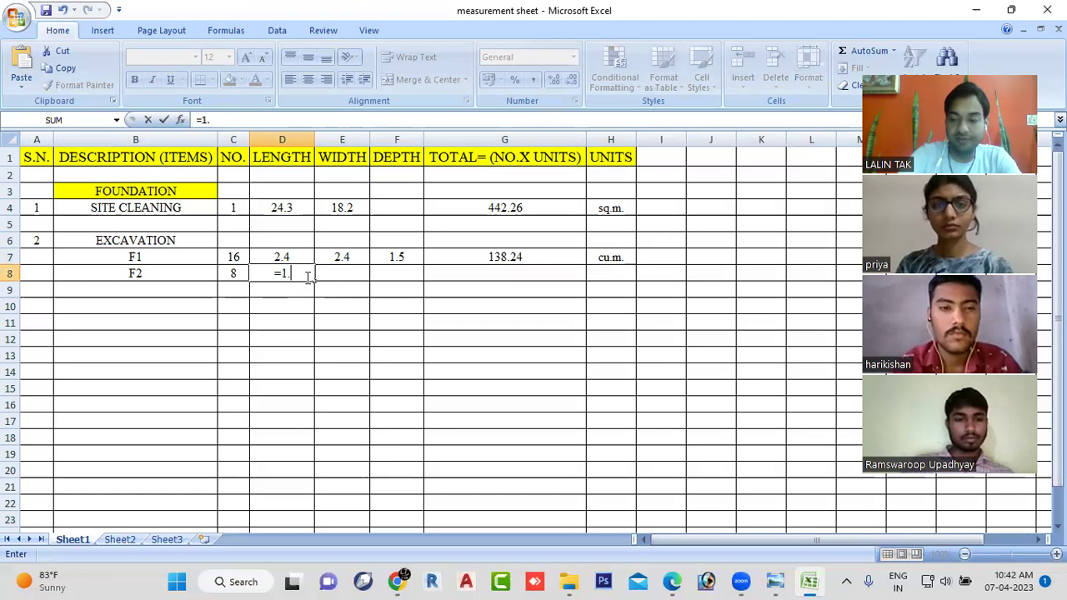
text(5+)
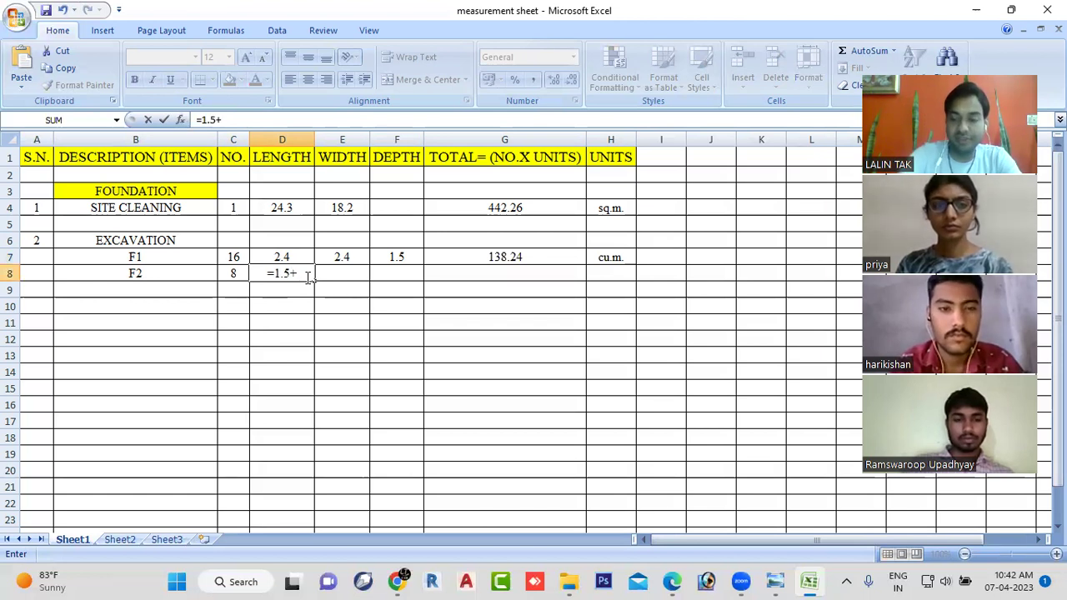
text(0.3)
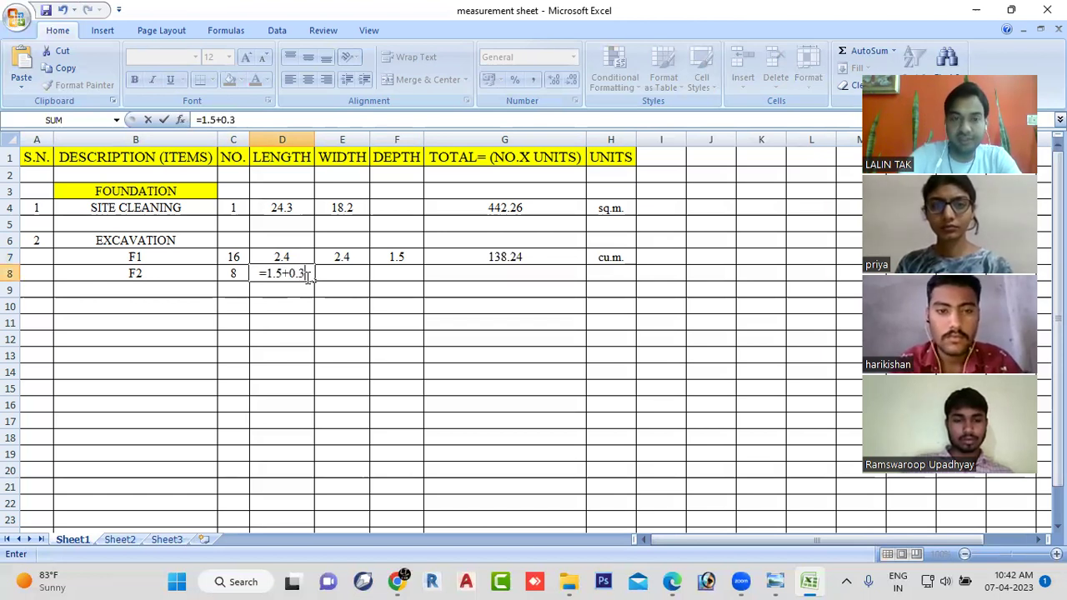
text(+)
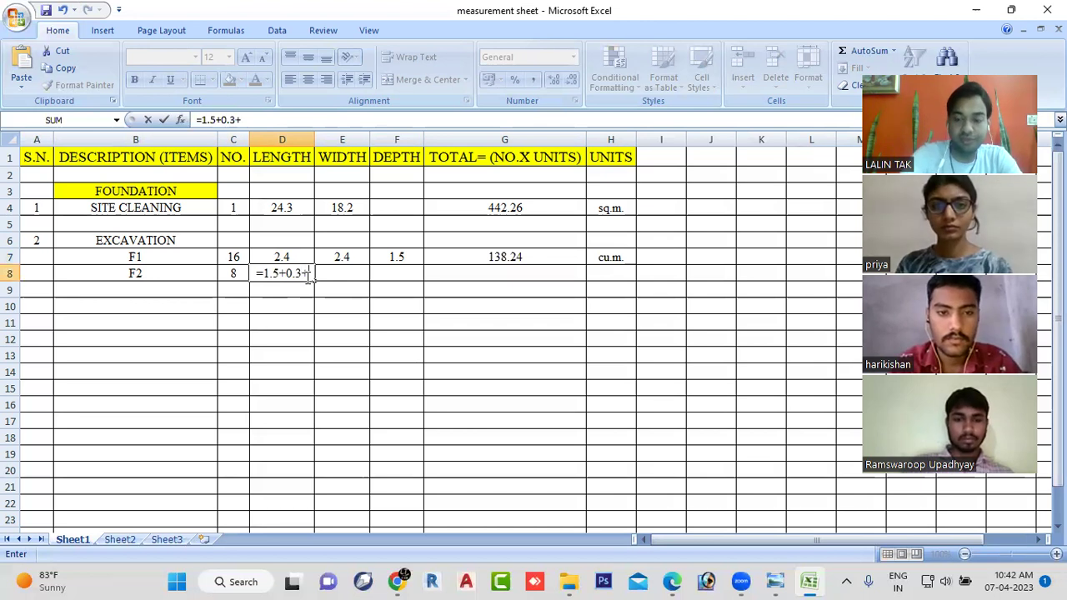
text(0.3)
key(Return)
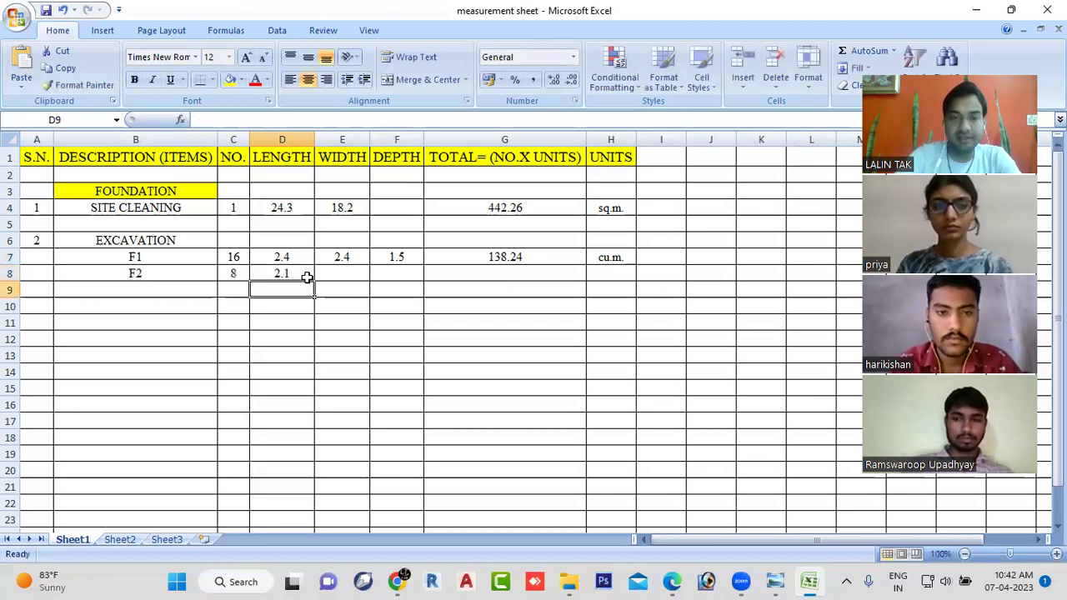
- Enter the F2 excavation width in E8 as =1.5+0.3+0.3 and set its depth in F8 to 1.5
double_click(343, 275)
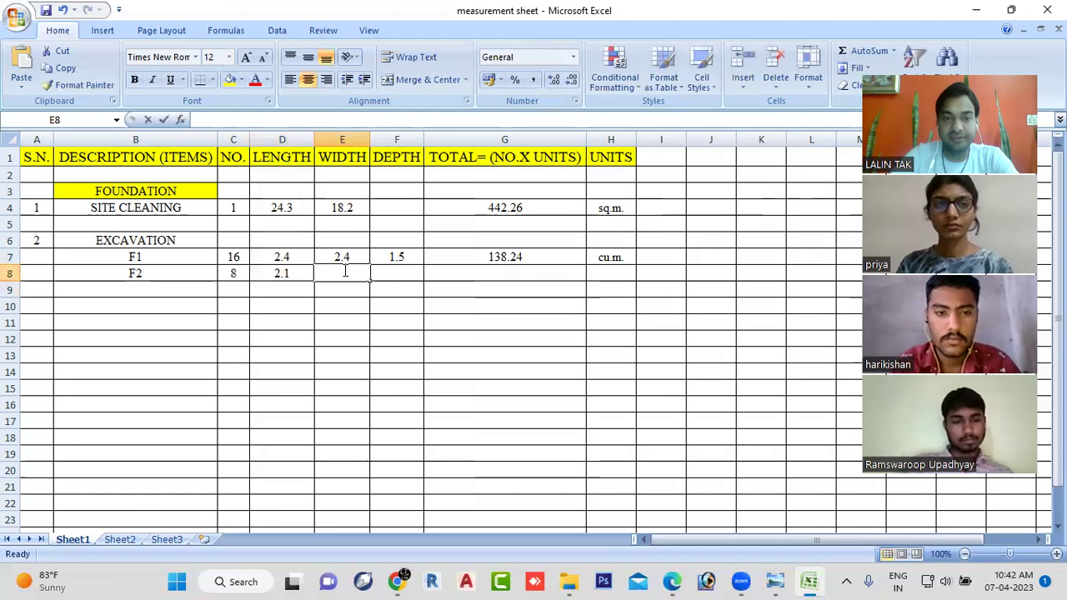
text(=)
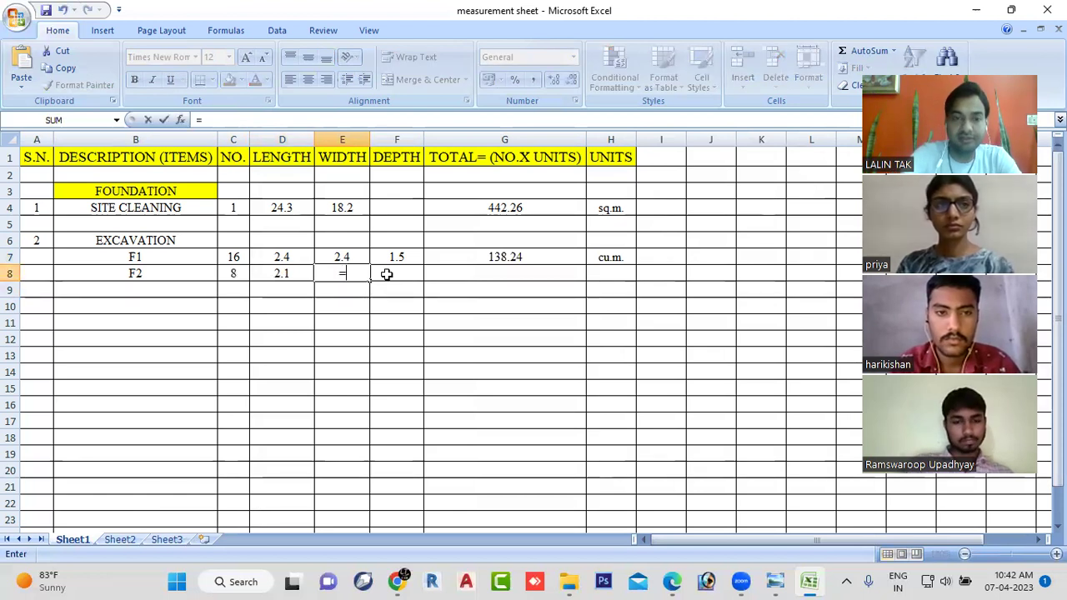
text(1.5=)
key(BackSpace)
text(+)
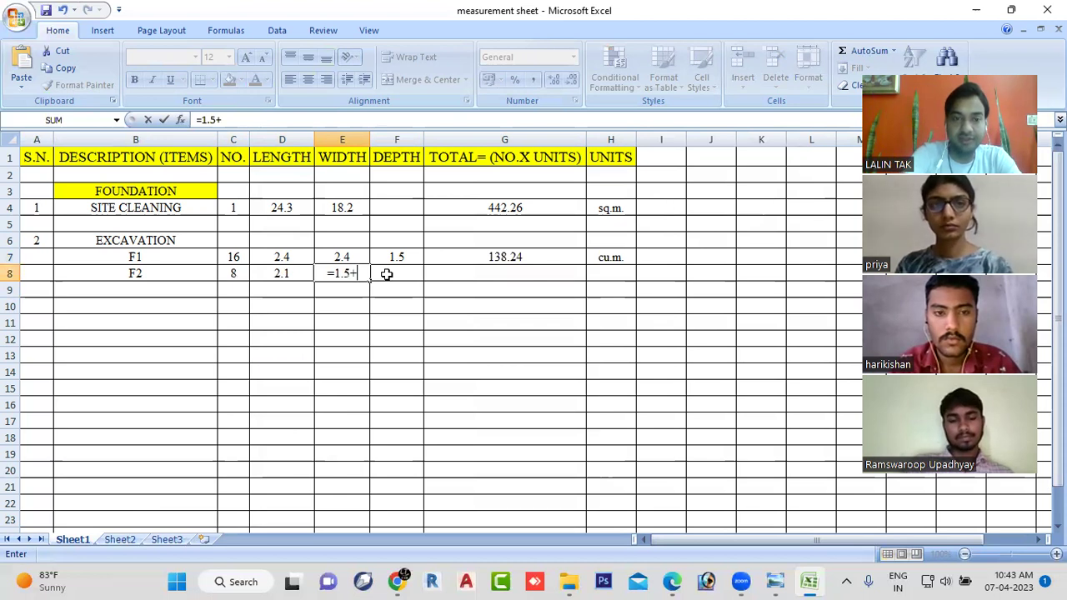
text(0.3)
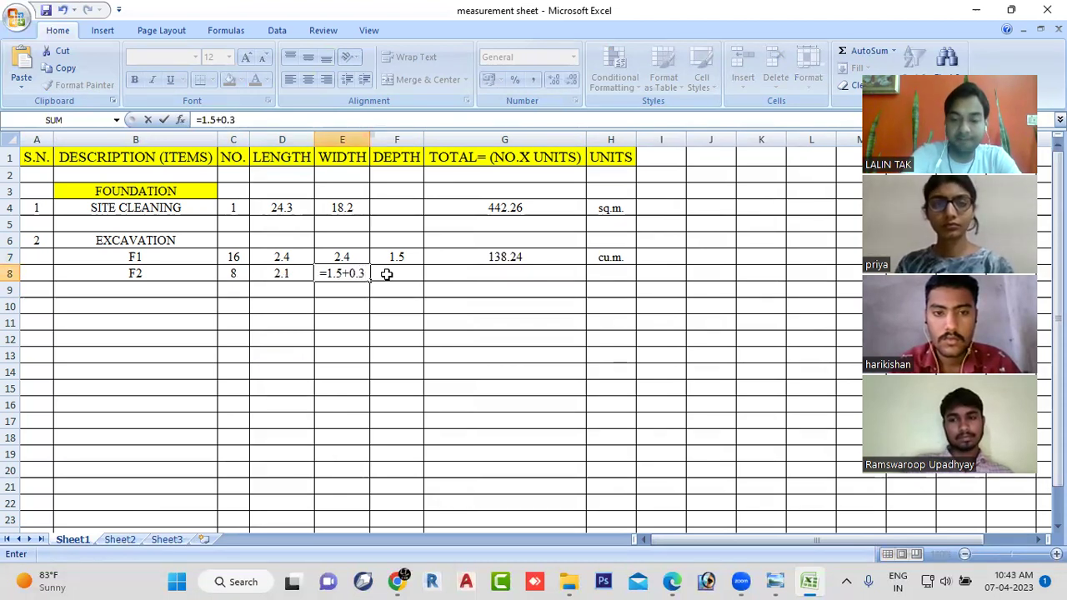
text(+0.3)
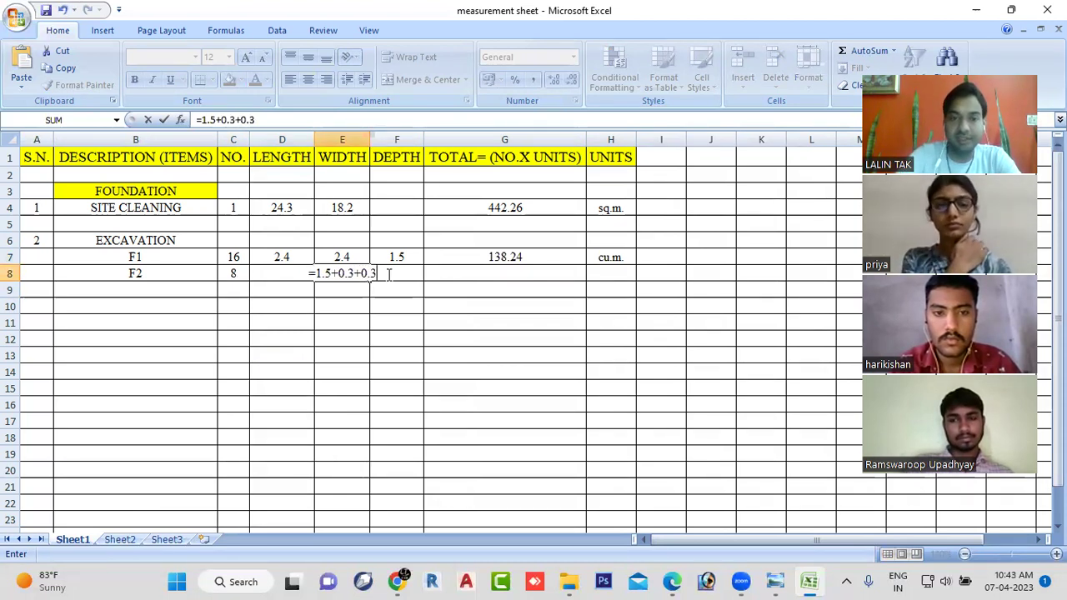
key(Return)
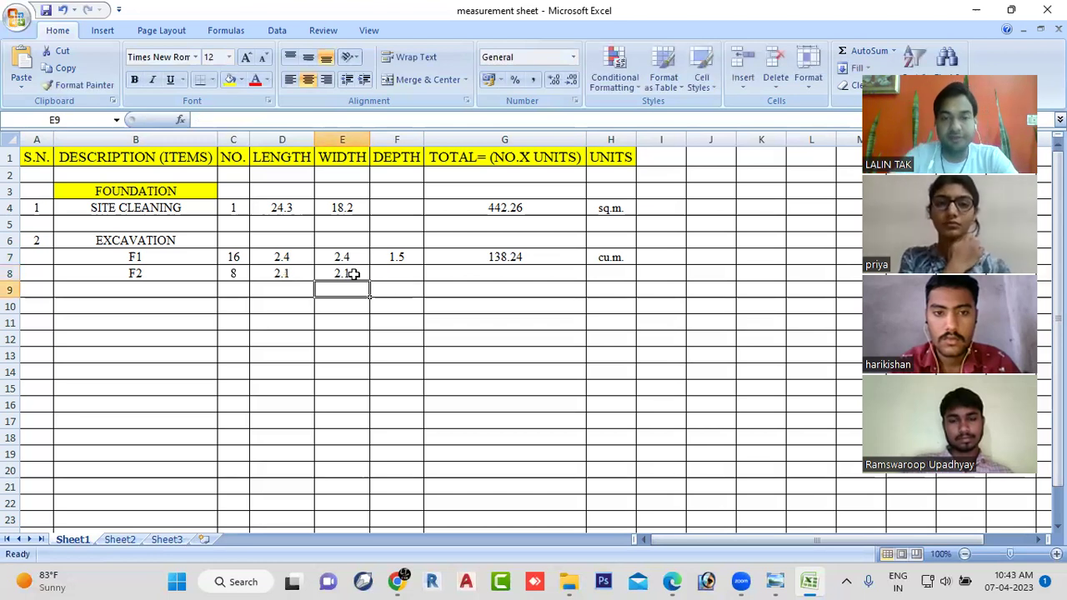
click(400, 272)
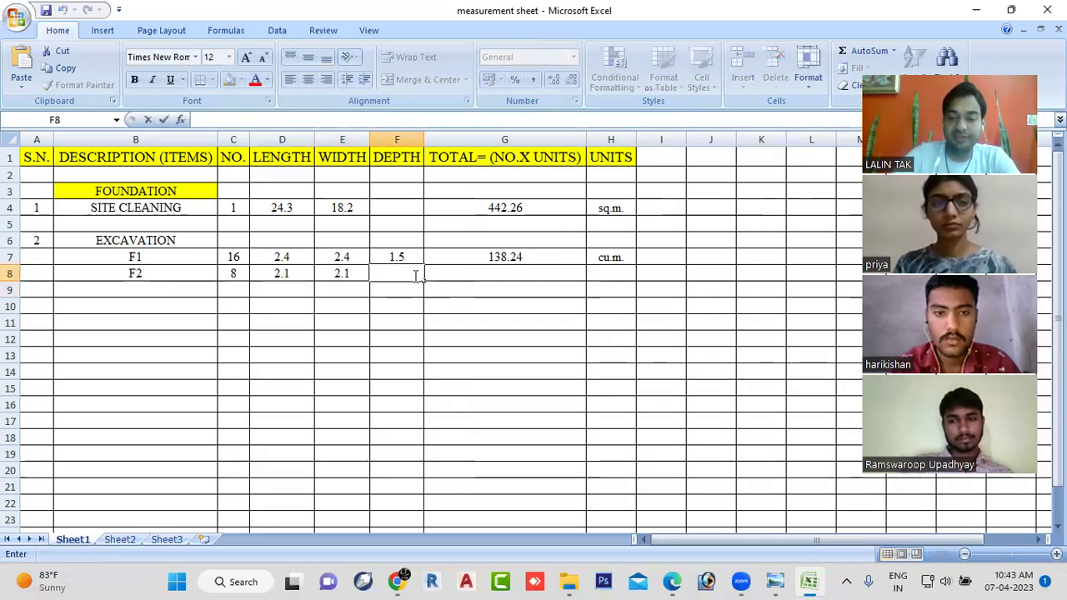
text(1.5)
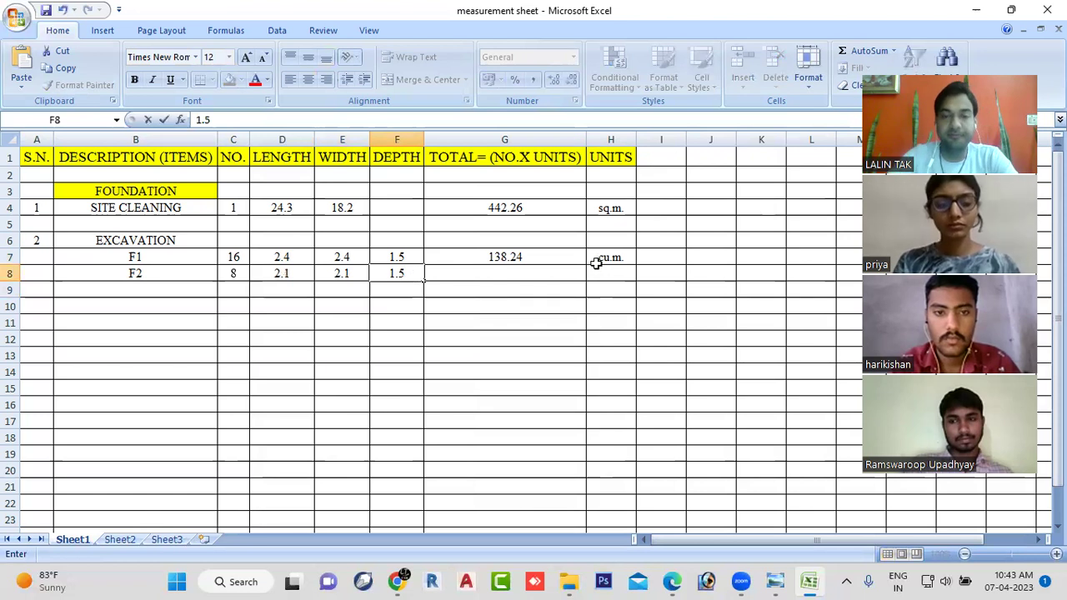
- Calculate the F2 excavation total in G8 with the formula =C8*D8*E8*F8
click(479, 270)
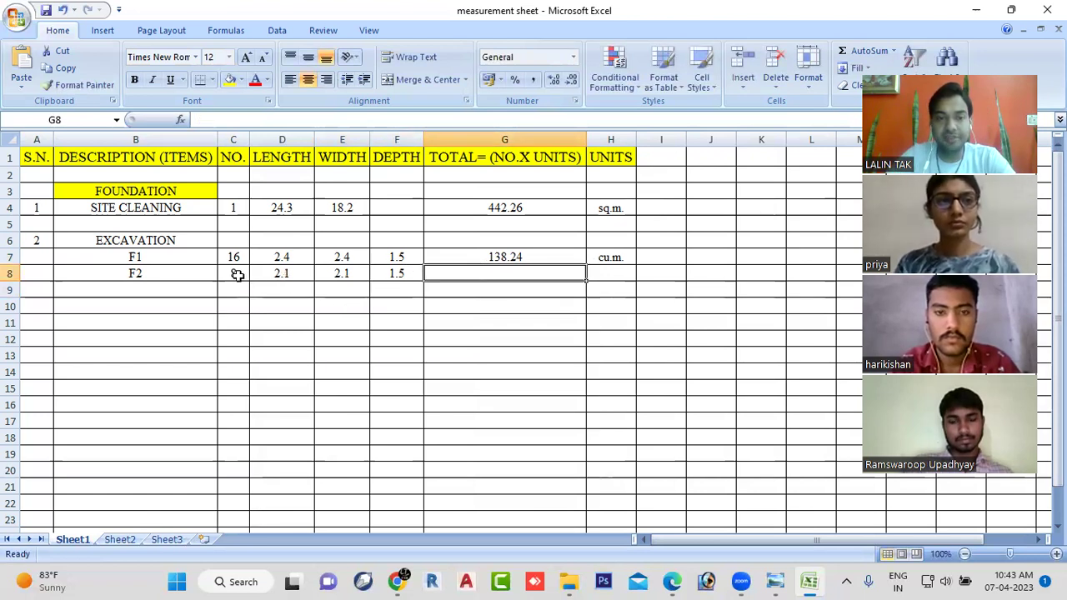
double_click(452, 274)
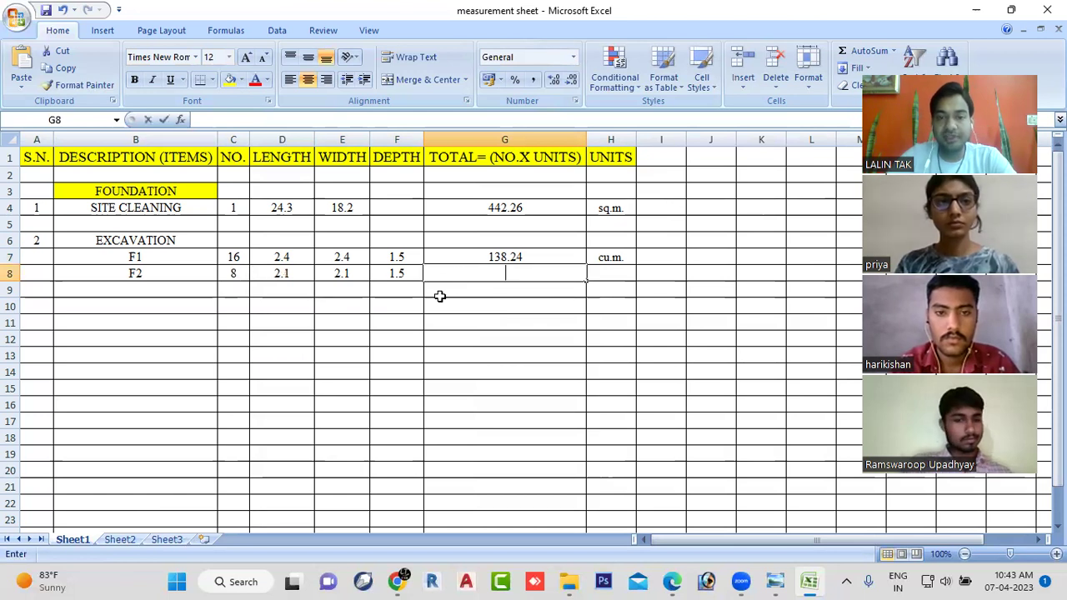
text(+)
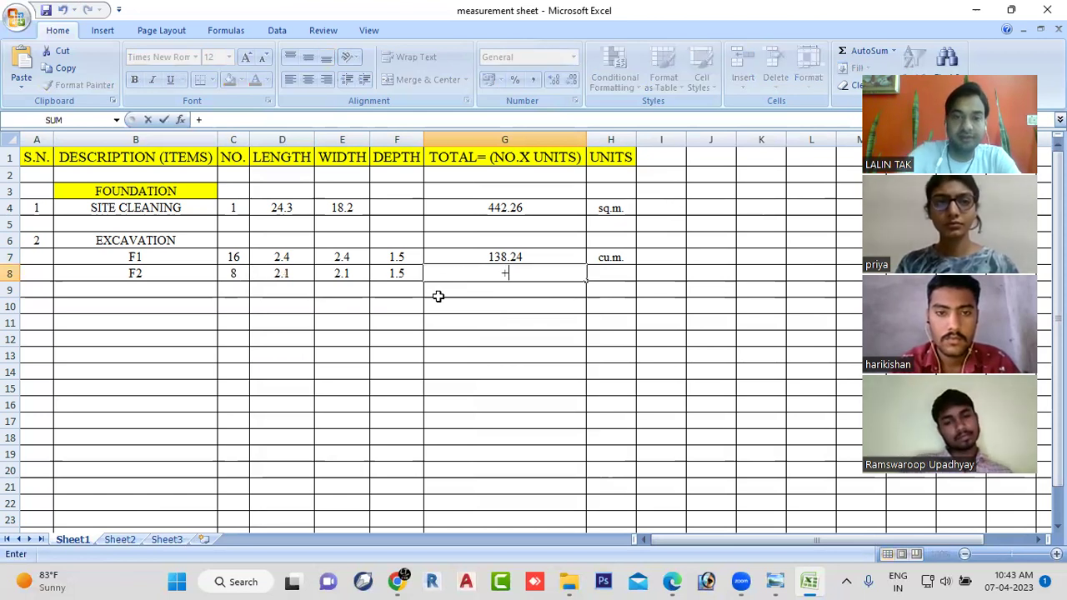
key(BackSpace)
text(=)
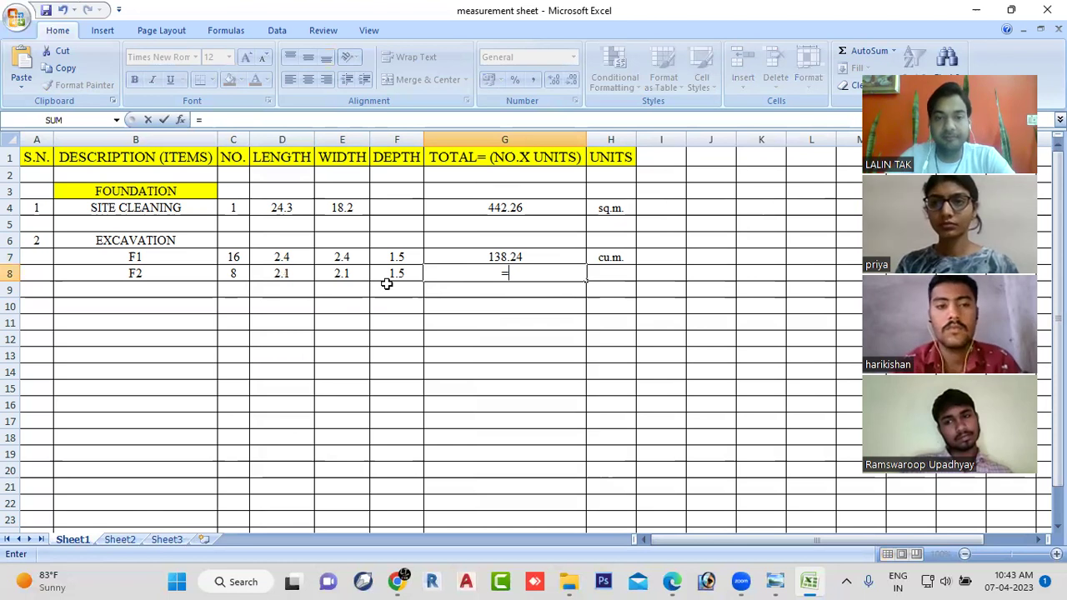
click(236, 273)
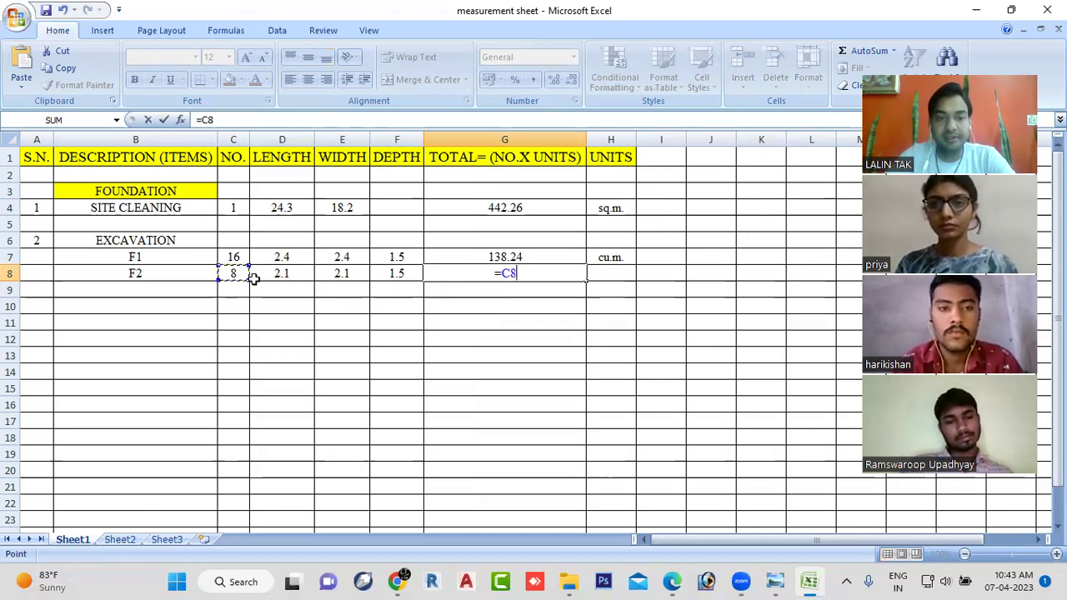
text(*)
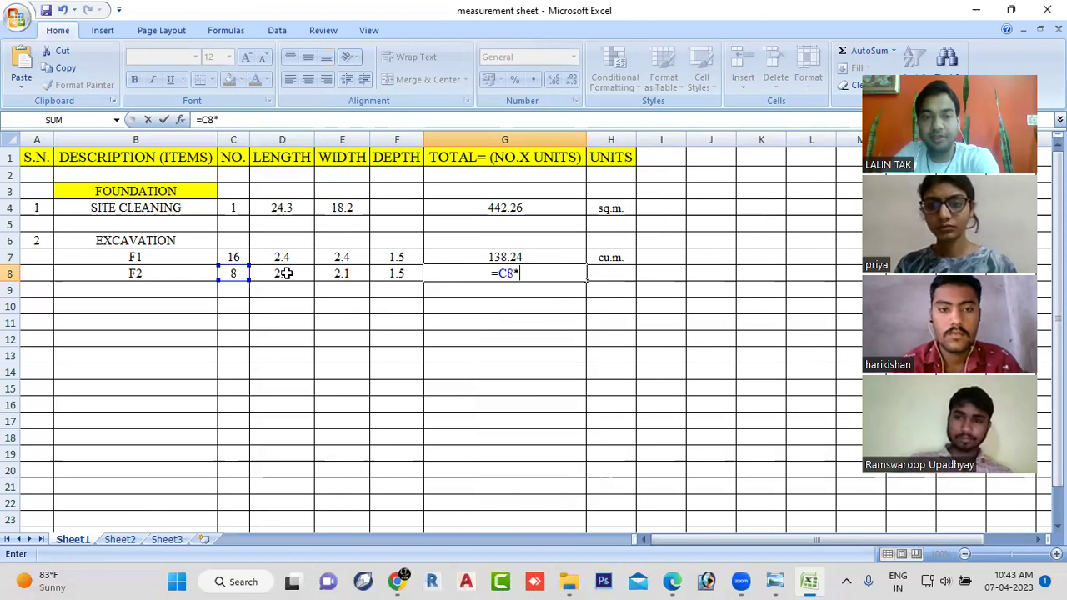
click(285, 273)
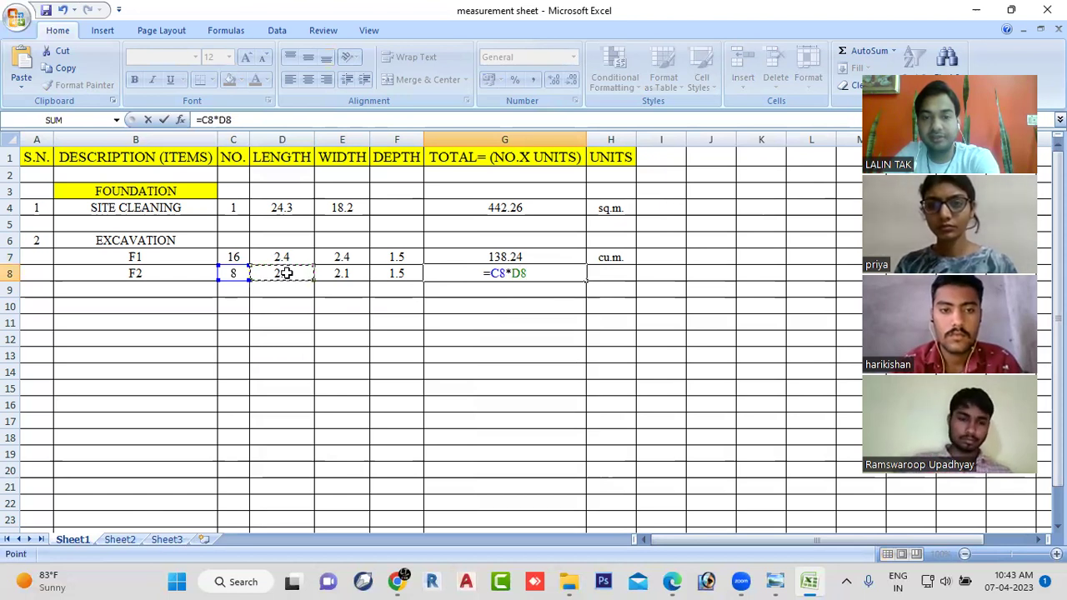
text(*)
click(333, 273)
text(*)
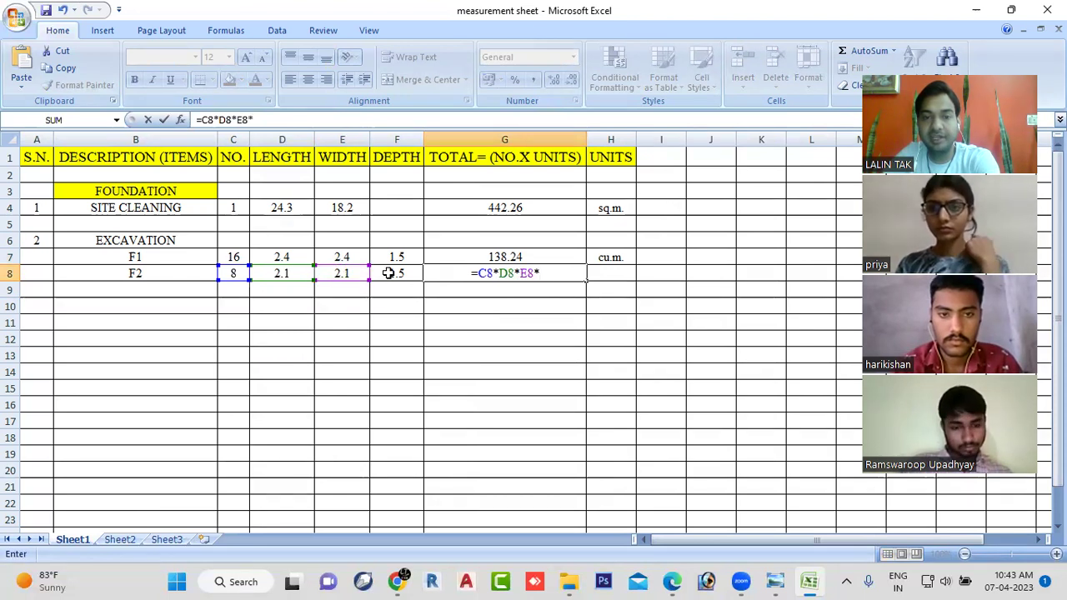
click(392, 277)
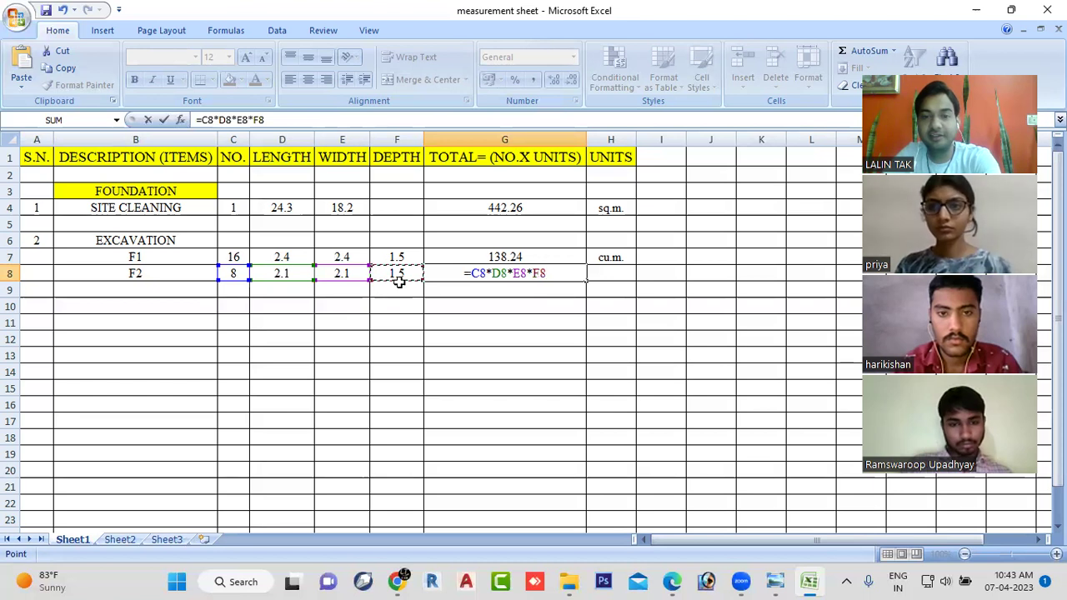
key(Return)
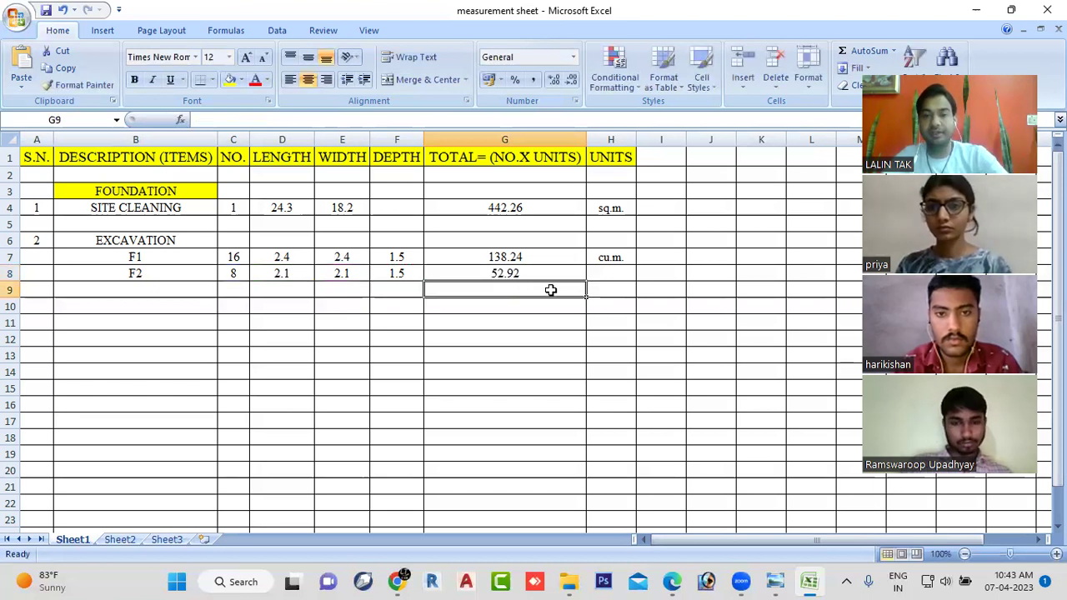
- Copy the cu.m. unit from H7 into H8 and H9
click(610, 257)
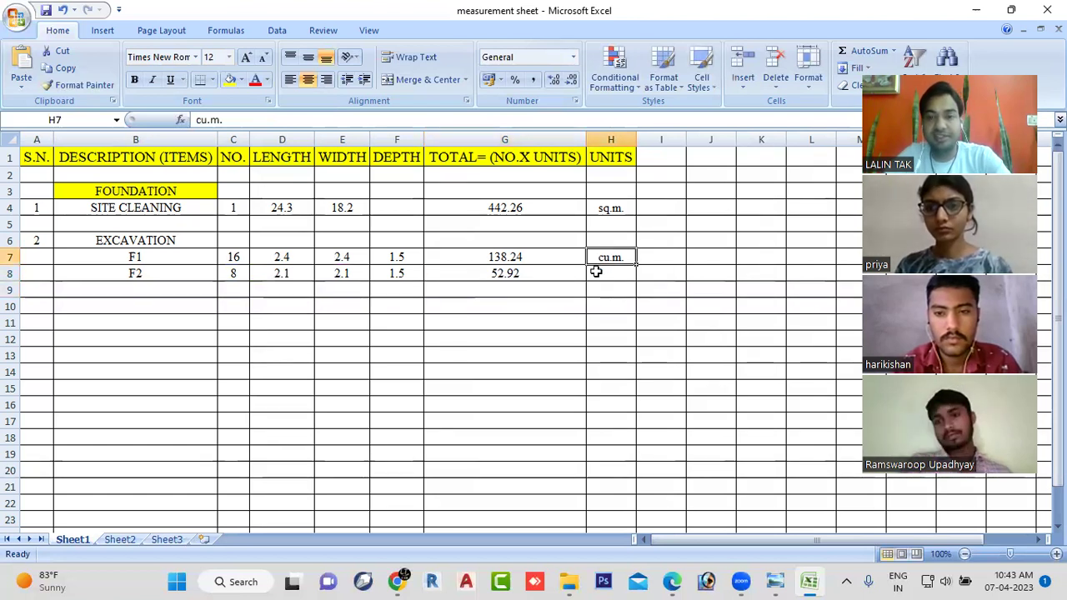
key(ctrl+c)
click(604, 273)
key(ctrl+v)
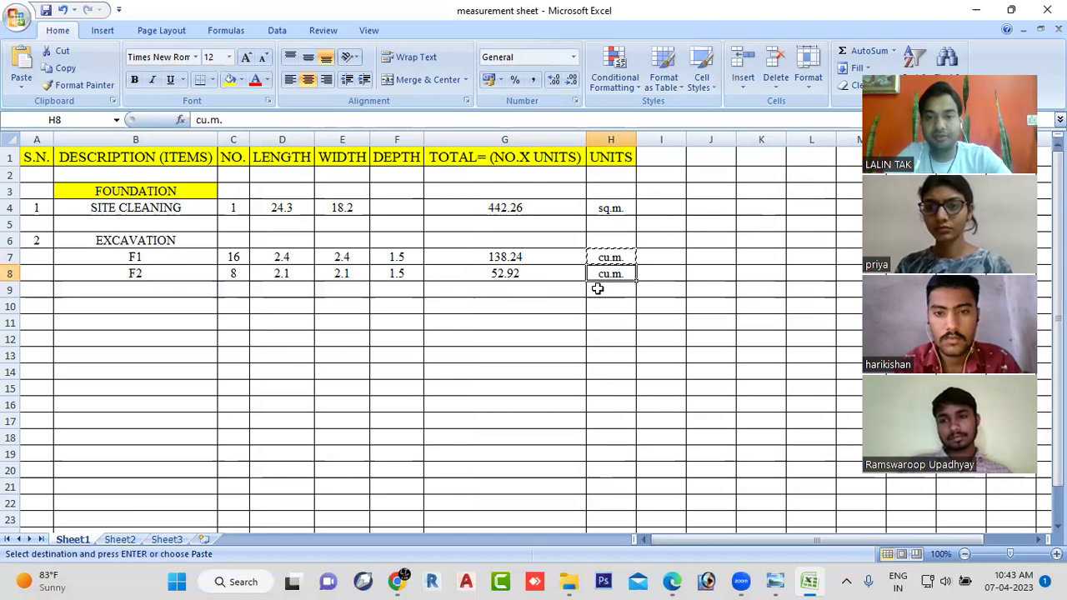
click(604, 292)
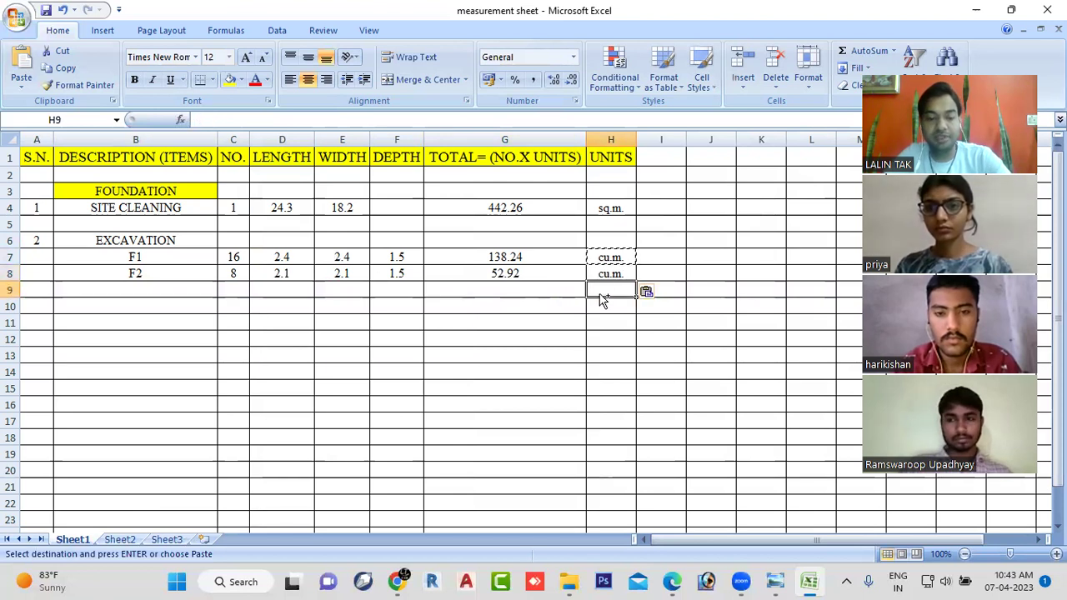
key(ctrl+v)
key(Escape)
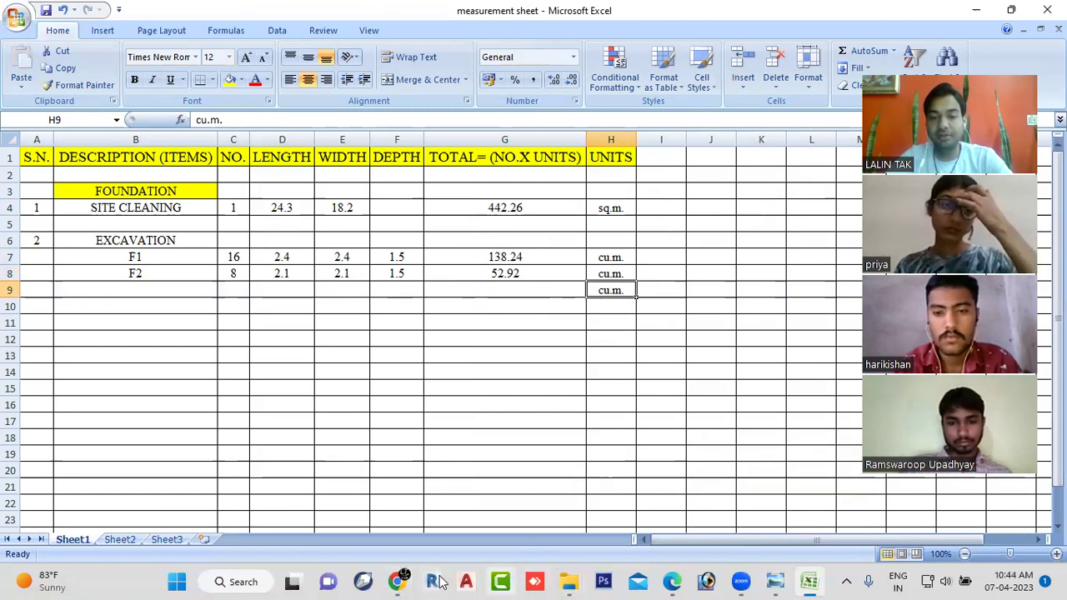
- Consult the excavation table in the footing cost PDF and total the F1 and F2 quantities in G9 with =SUM(G7:G8)
click(398, 581)
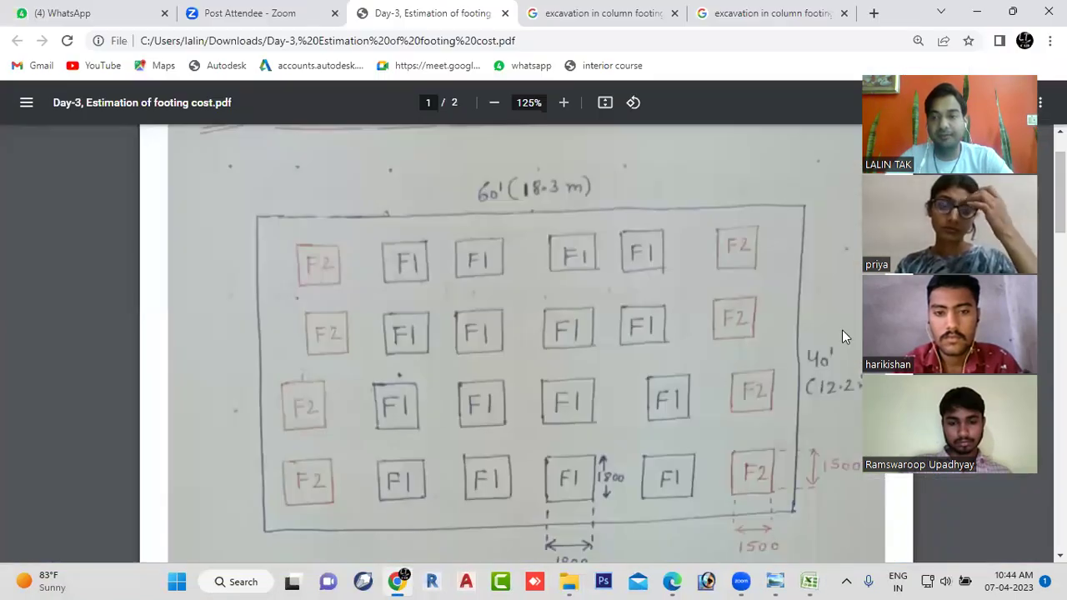
scroll(513, 342, down, 15)
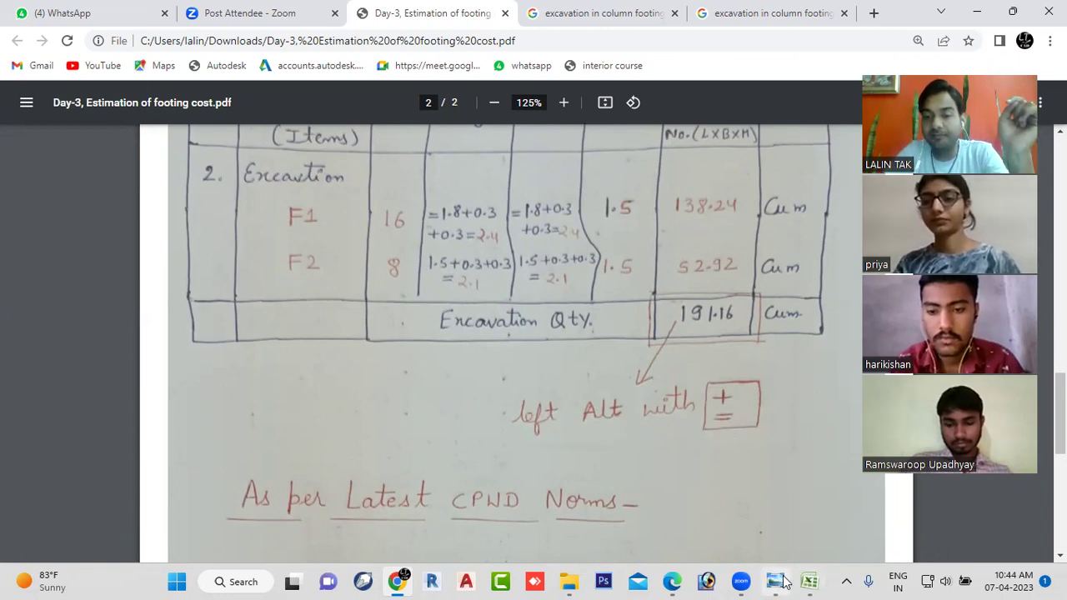
click(811, 581)
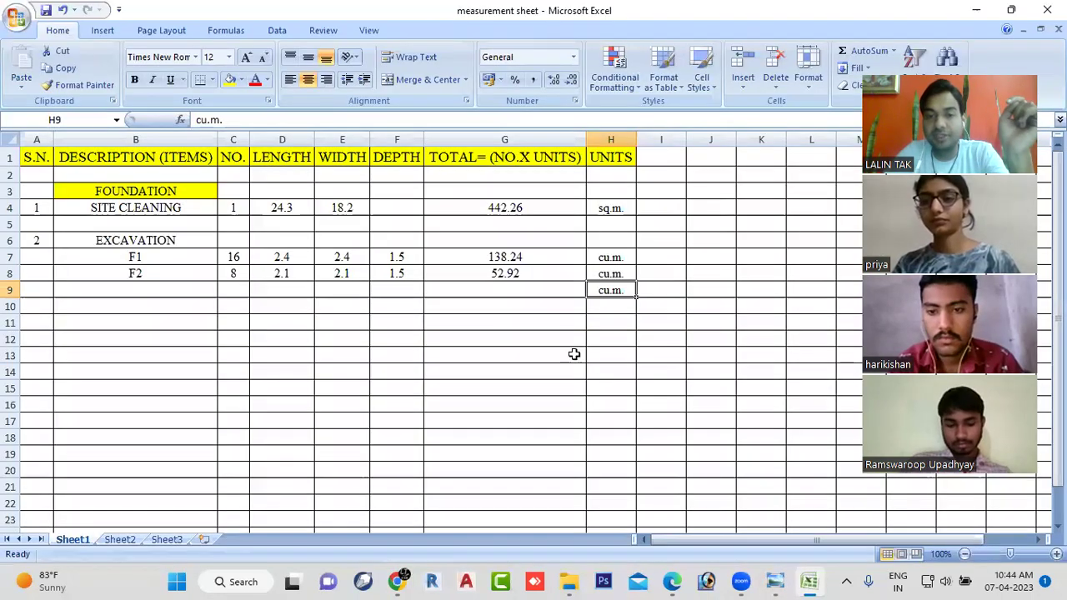
click(502, 287)
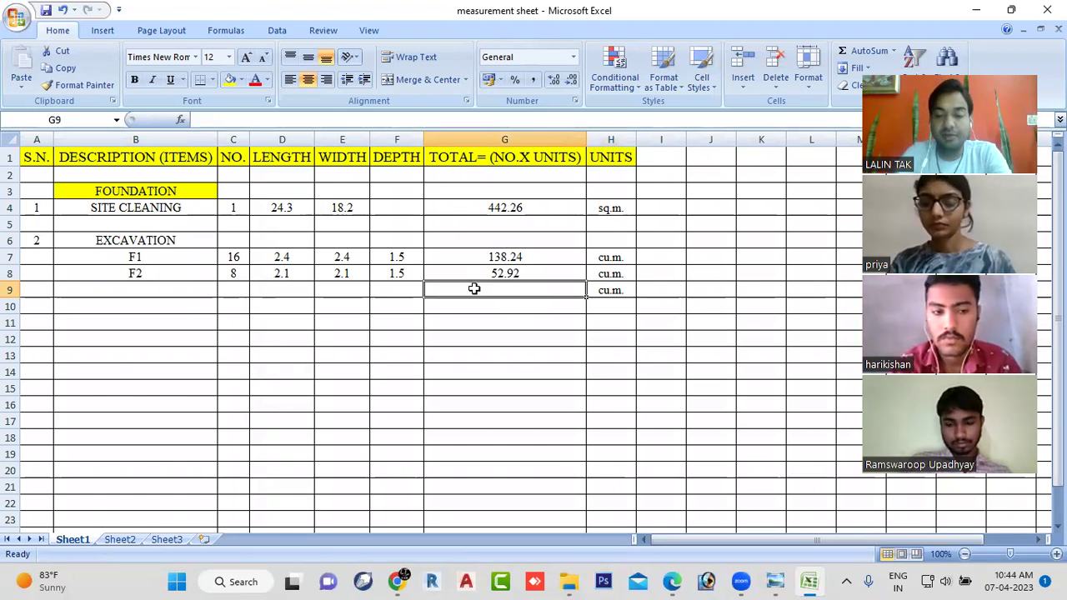
key(alt+equal)
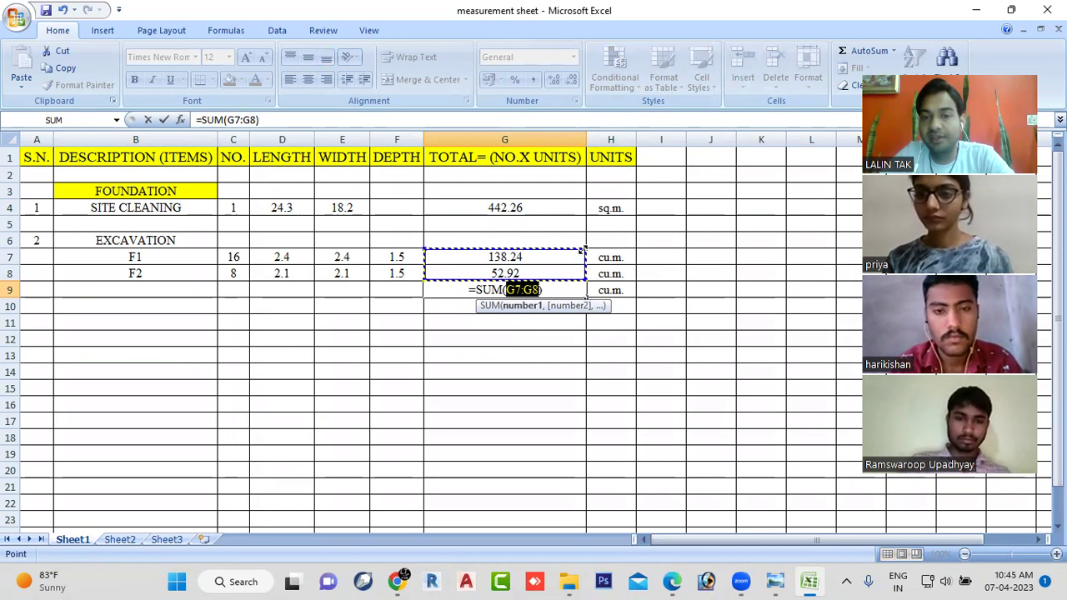
click(584, 247)
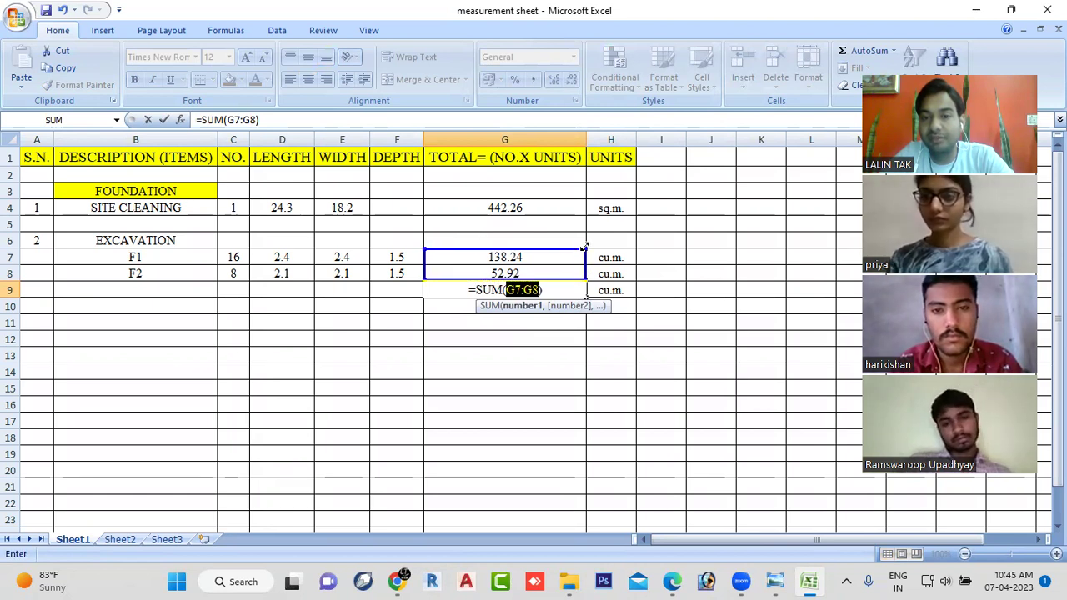
mouse_move(580, 246)
mouse_down()
mouse_move(580, 178)
mouse_move(580, 246)
mouse_up()
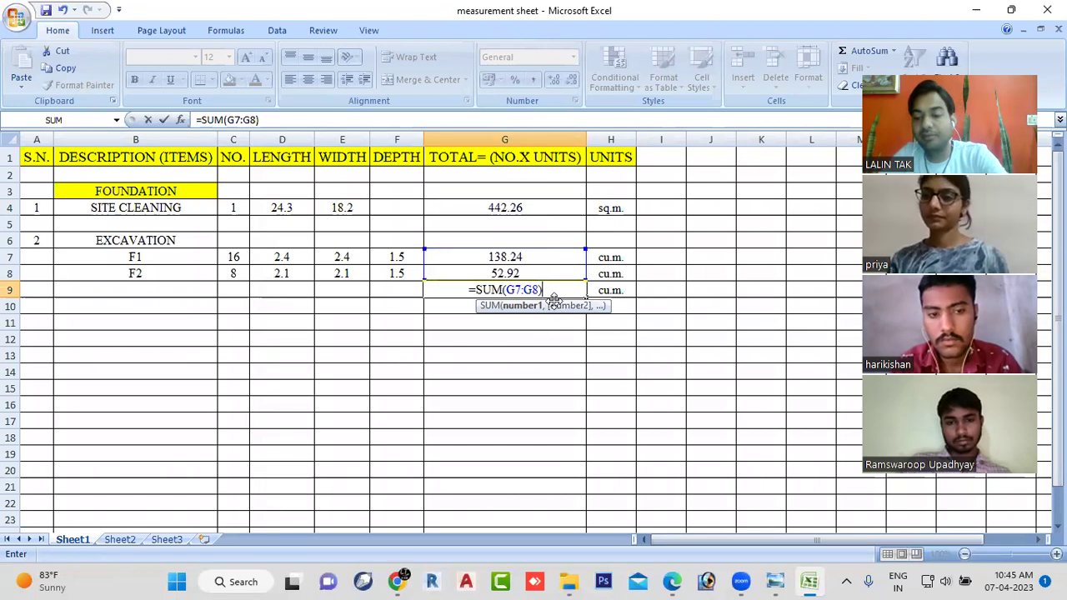
key(Return)
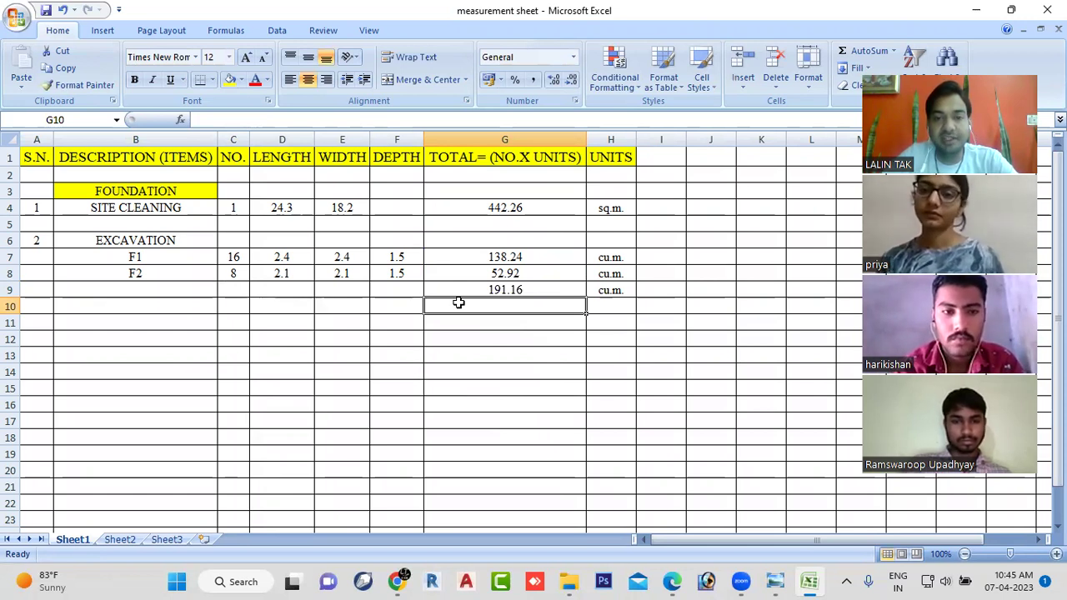
- Merge and center cells C9 to F9 in the excavation total row
click(238, 288)
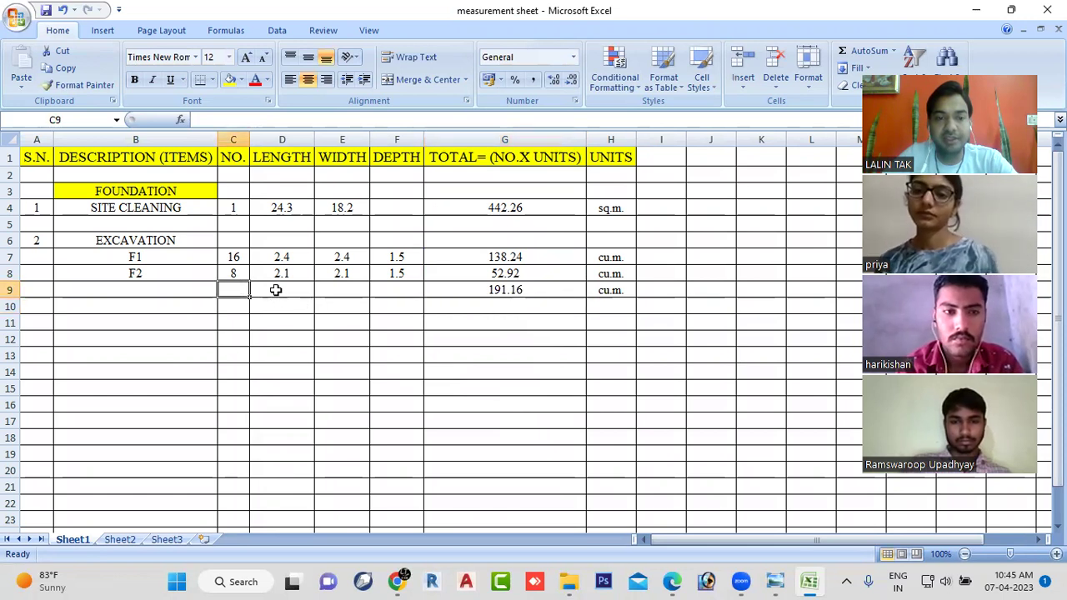
click(278, 290)
click(341, 294)
click(392, 290)
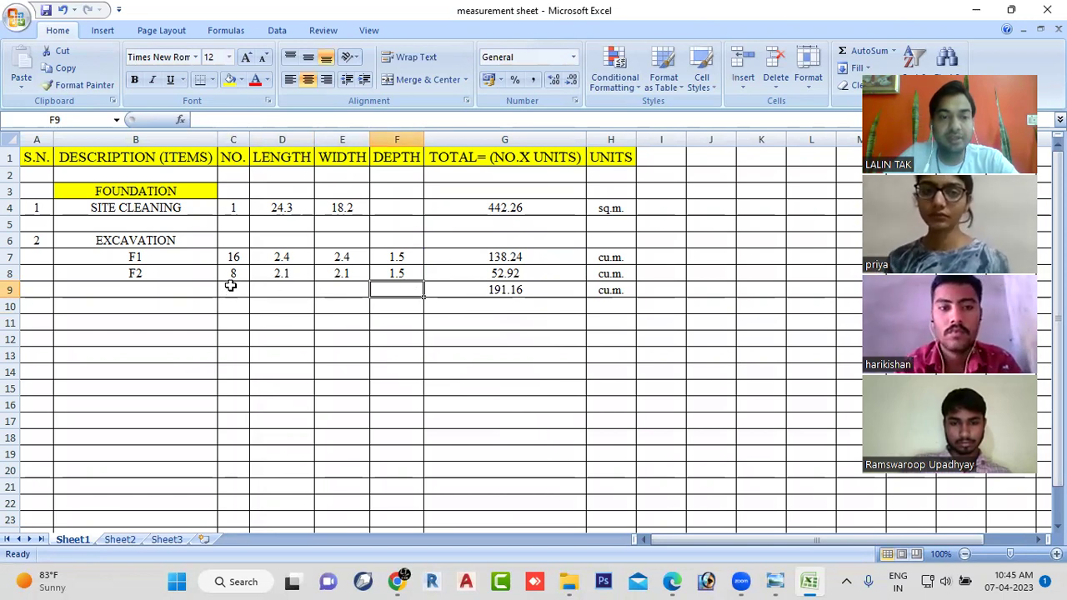
drag(231, 287, 405, 298)
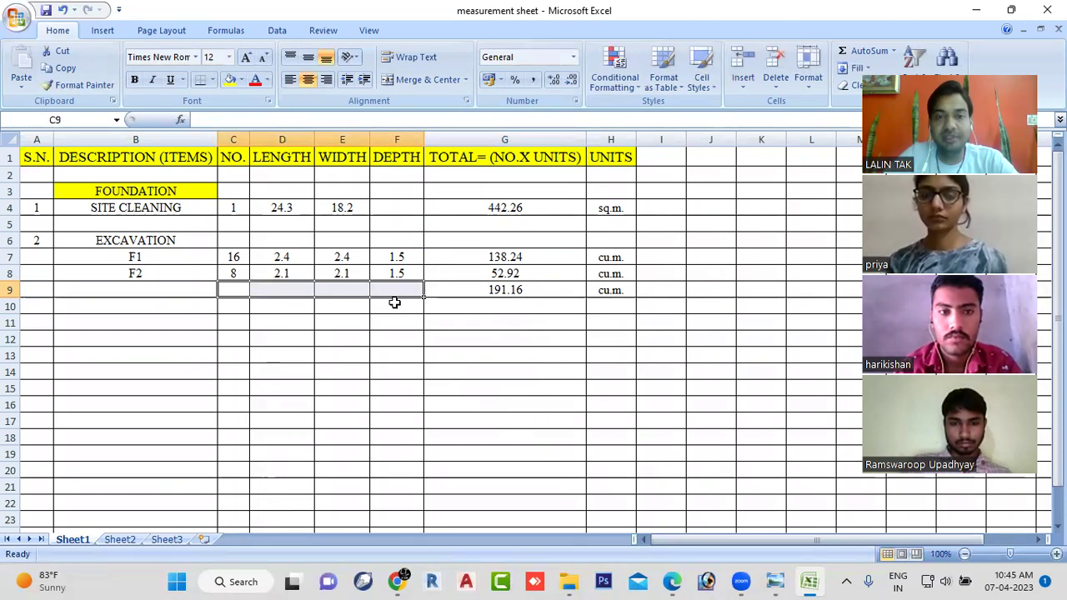
click(434, 78)
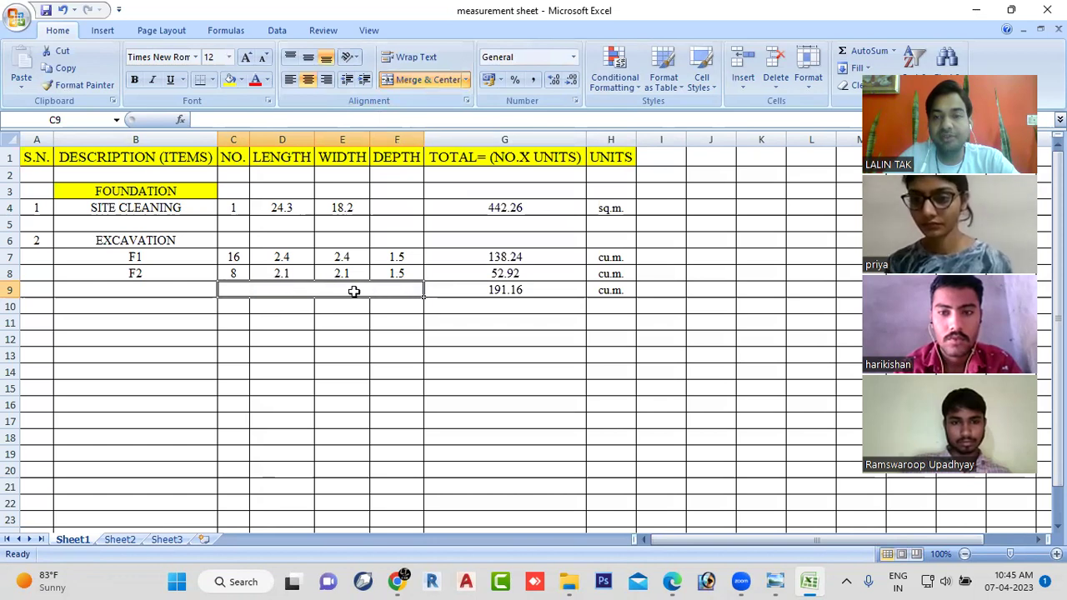
- Label the merged cell C9 "Total Excavtion Qty" and fill it with yellow
double_click(276, 289)
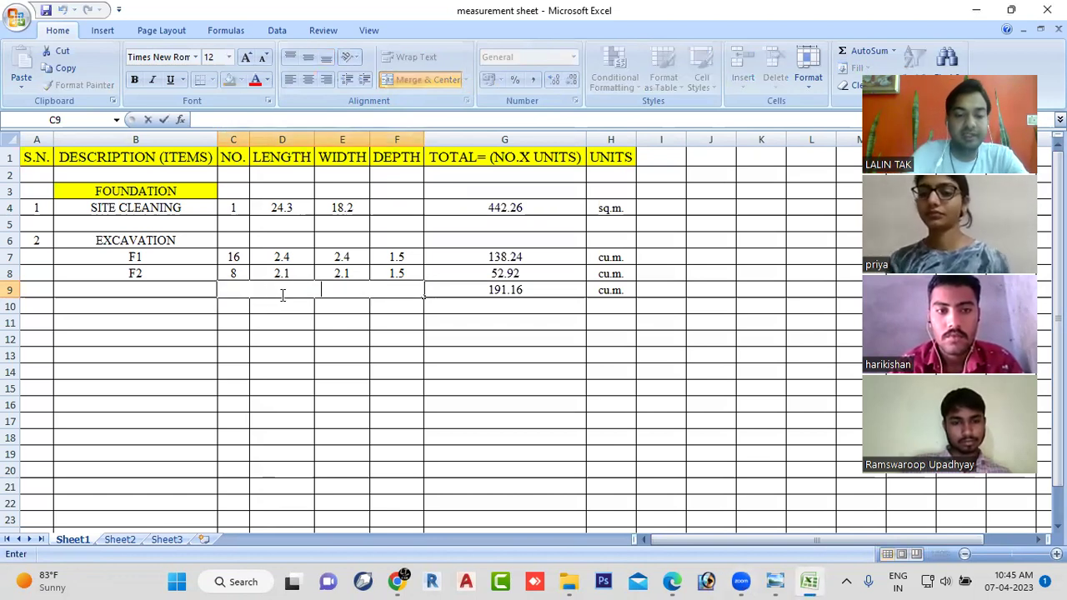
text(Tota)
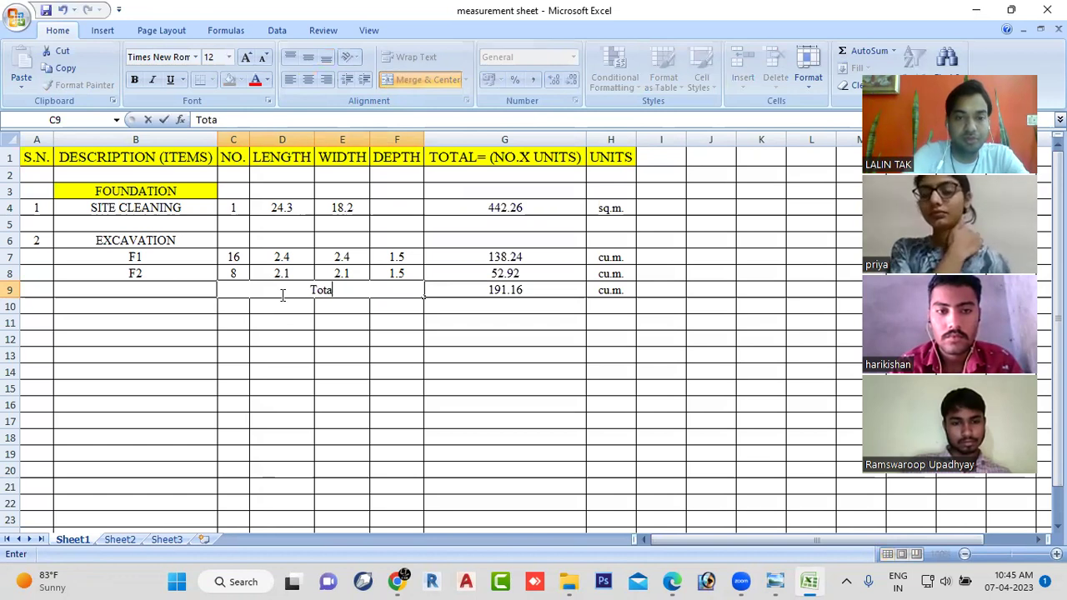
text(l)
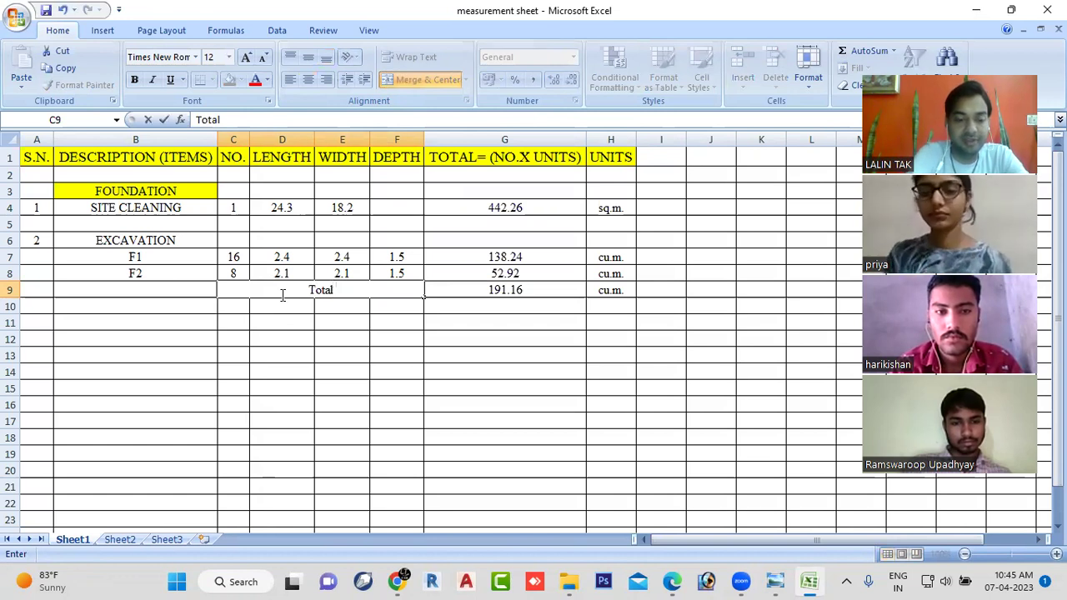
text( Ex)
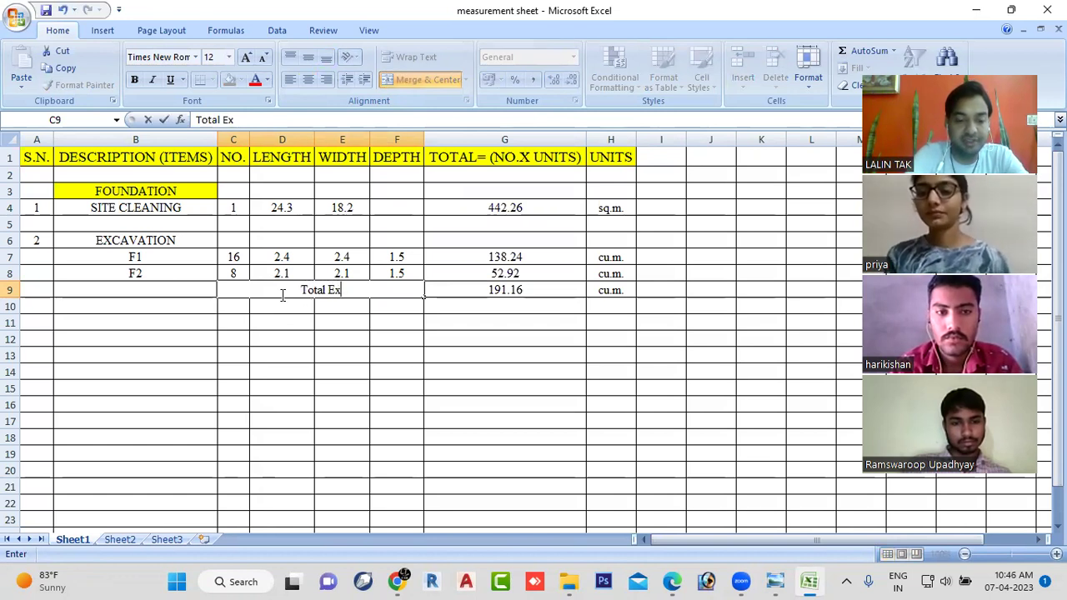
text(cavtion)
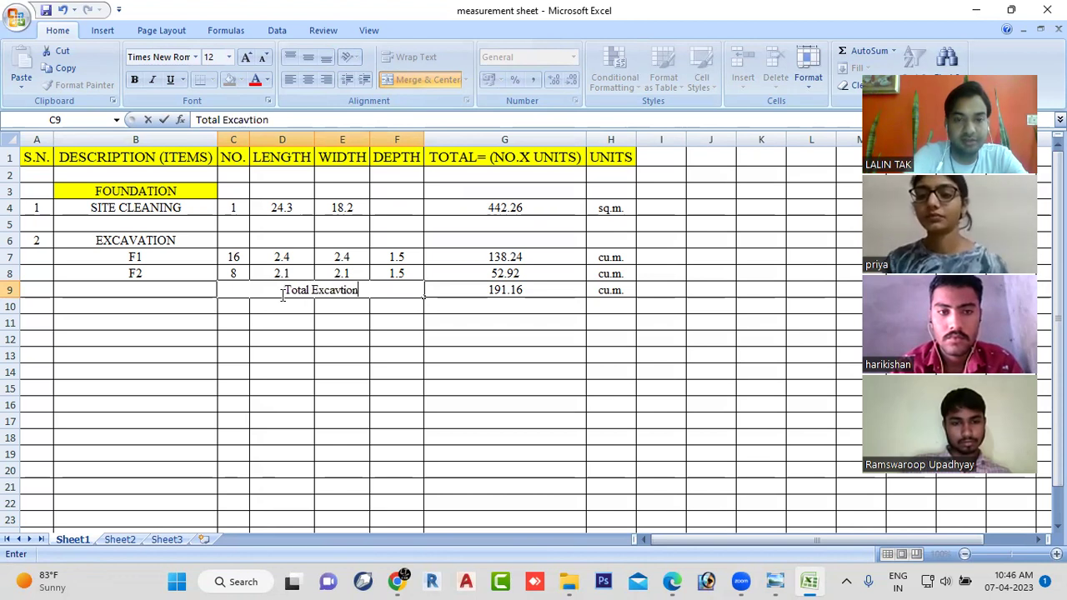
text( Q)
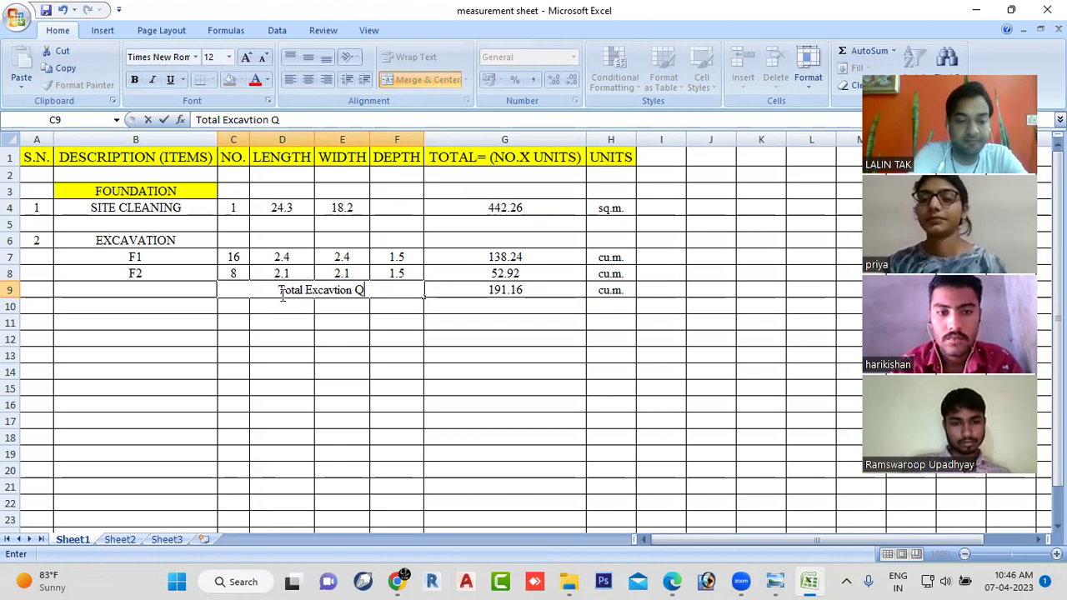
text(ty)
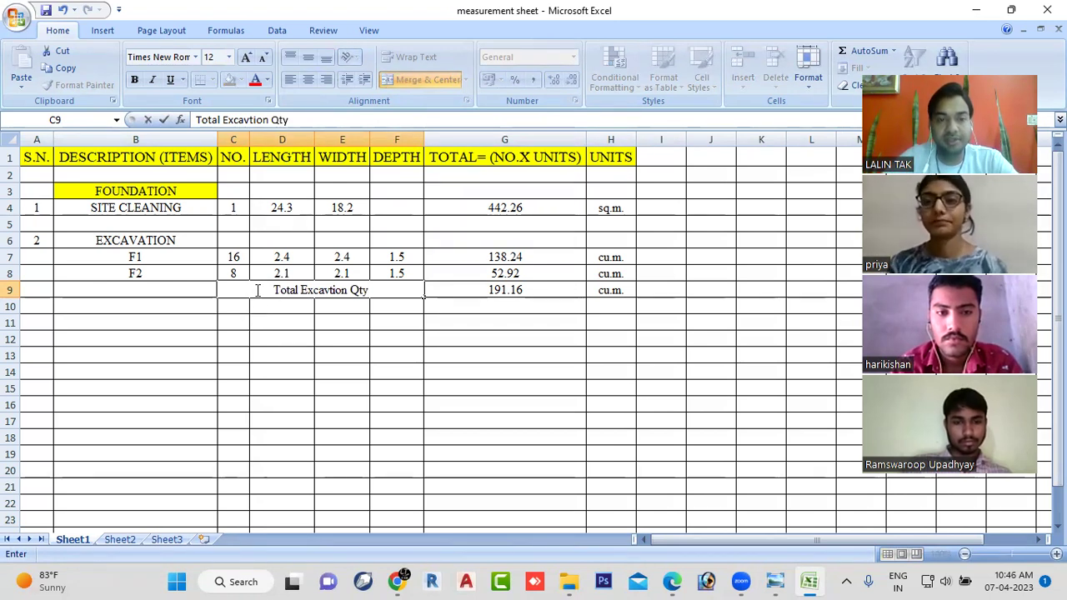
click(455, 288)
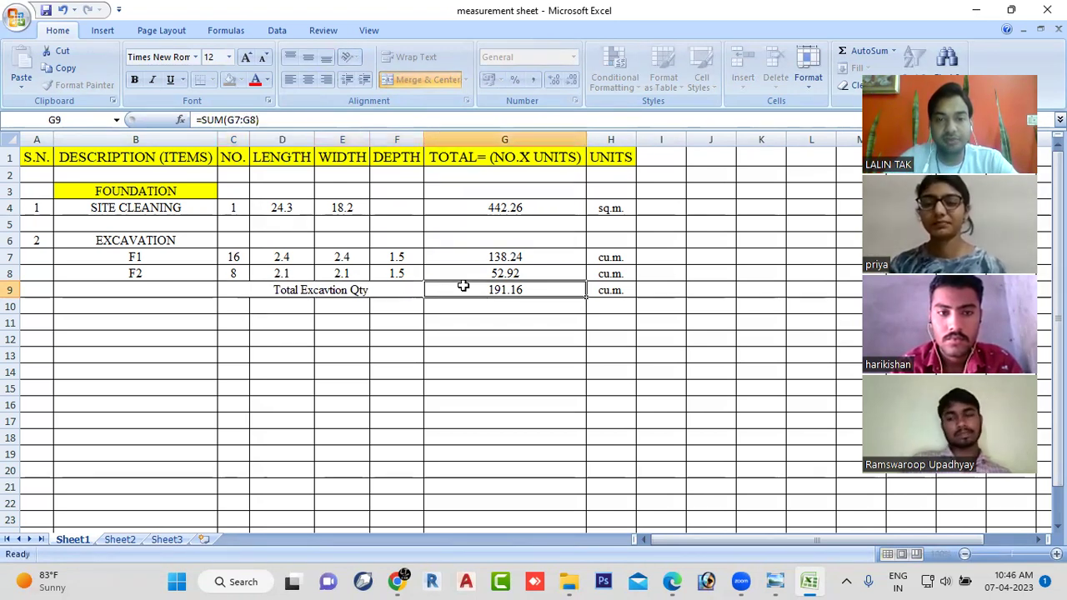
click(389, 287)
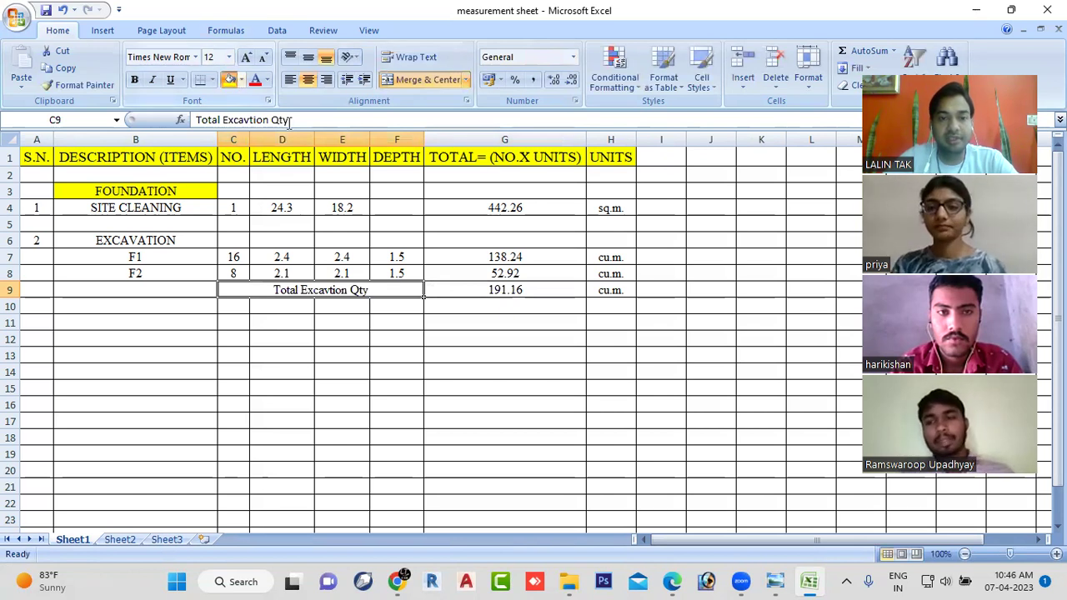
click(229, 79)
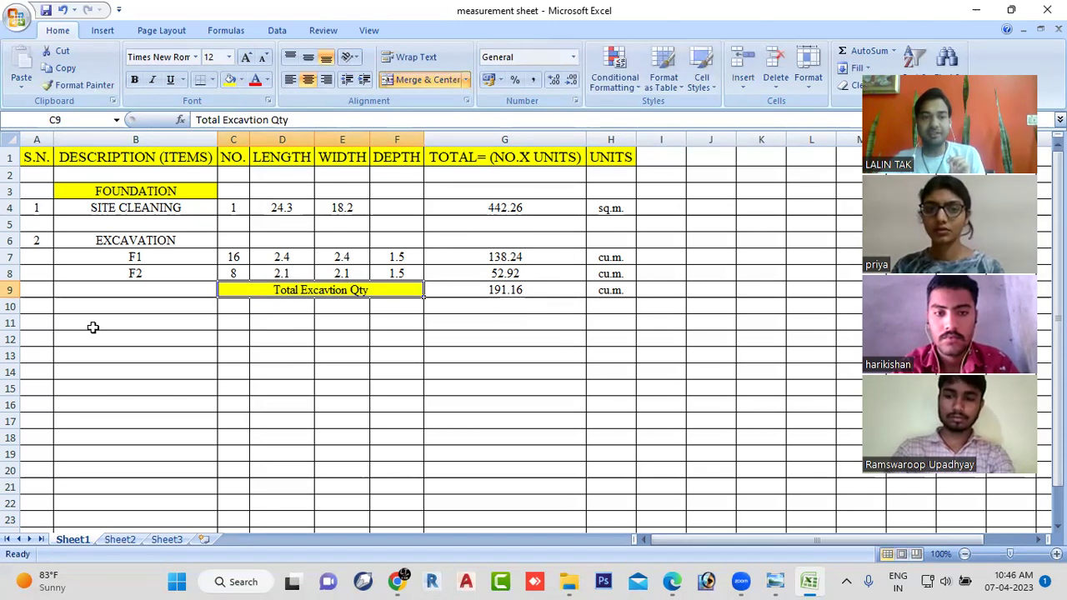
- Add item 3 in row 11, with serial number 3 in A11 and the description SAND FILLING in B11
click(34, 319)
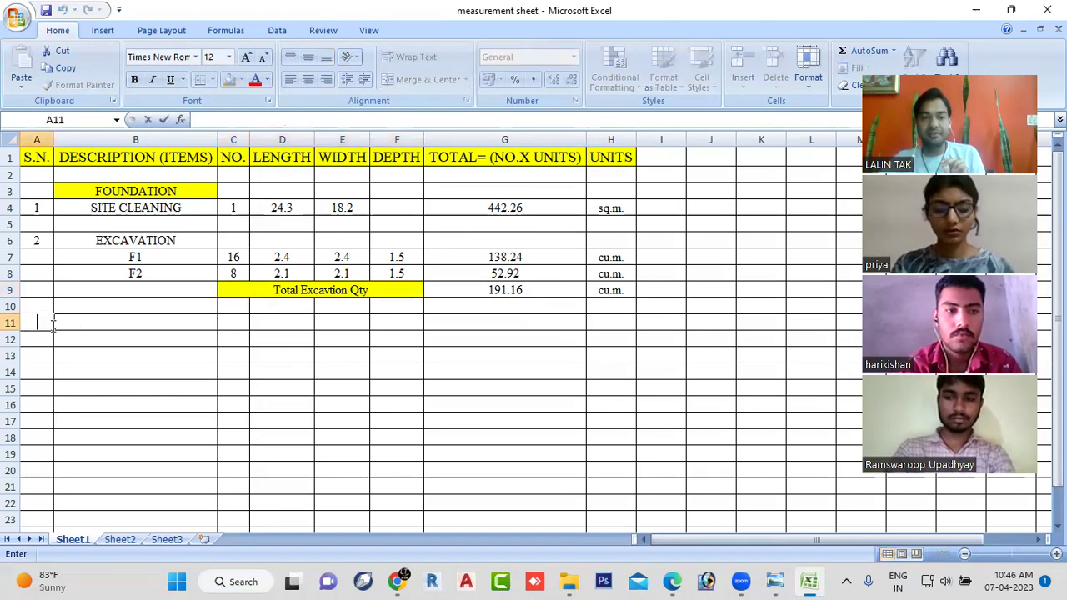
text(3.)
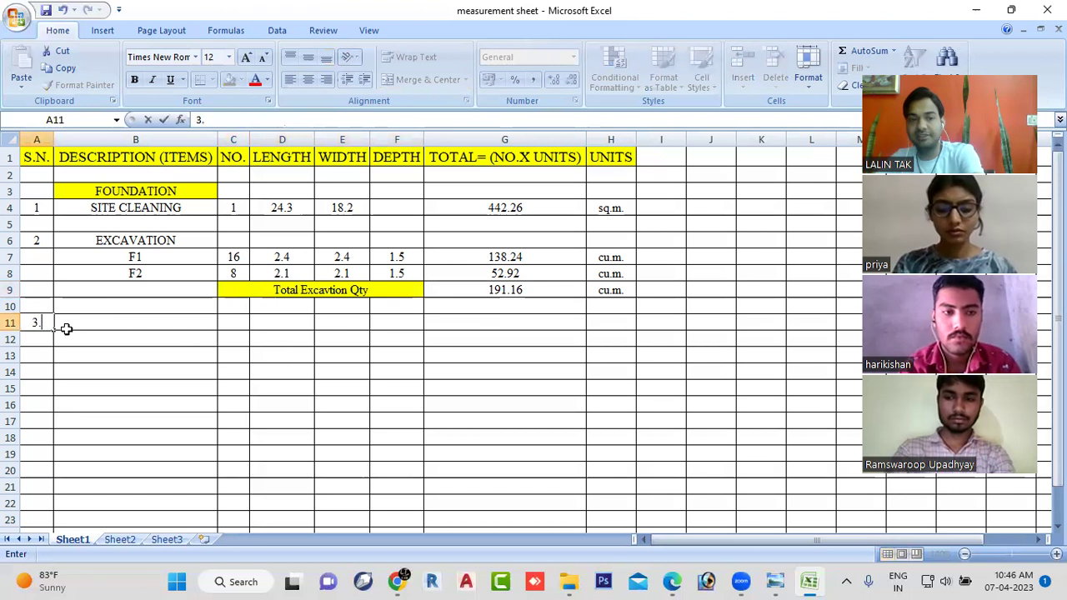
click(119, 320)
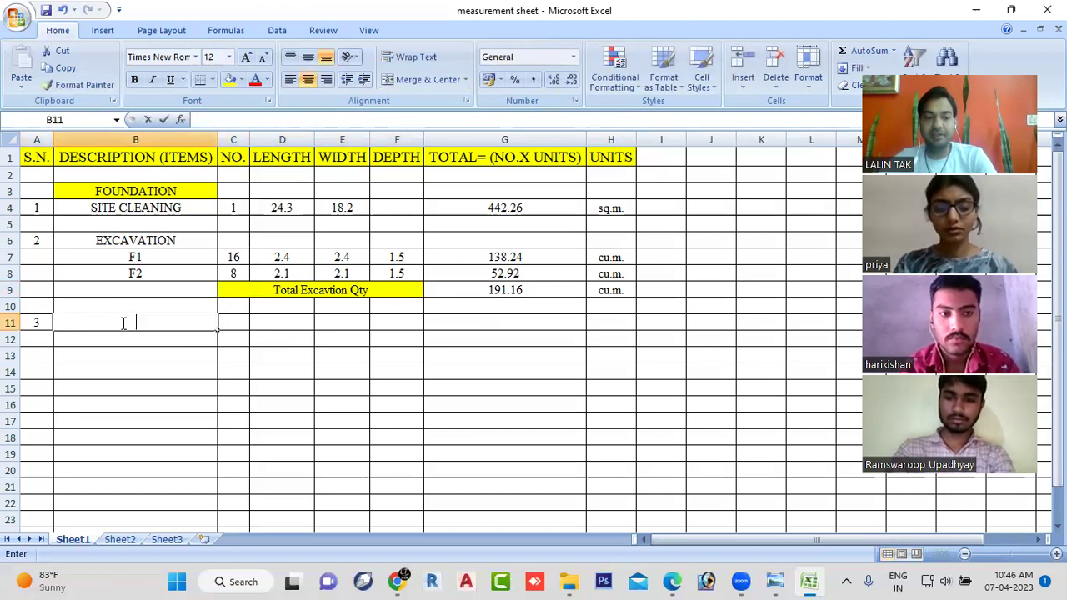
text(SA)
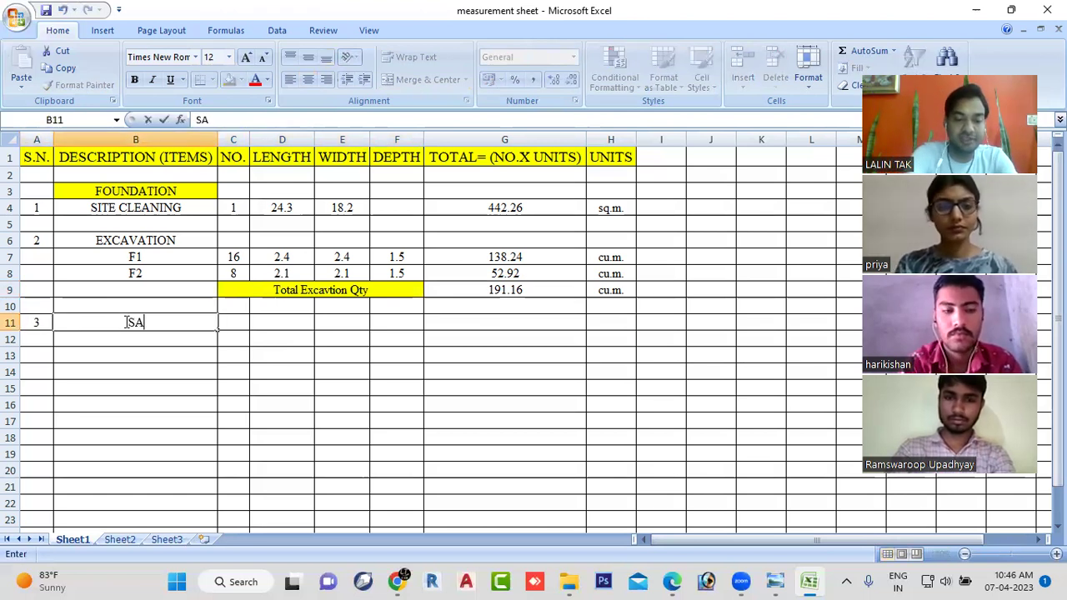
text(ND F)
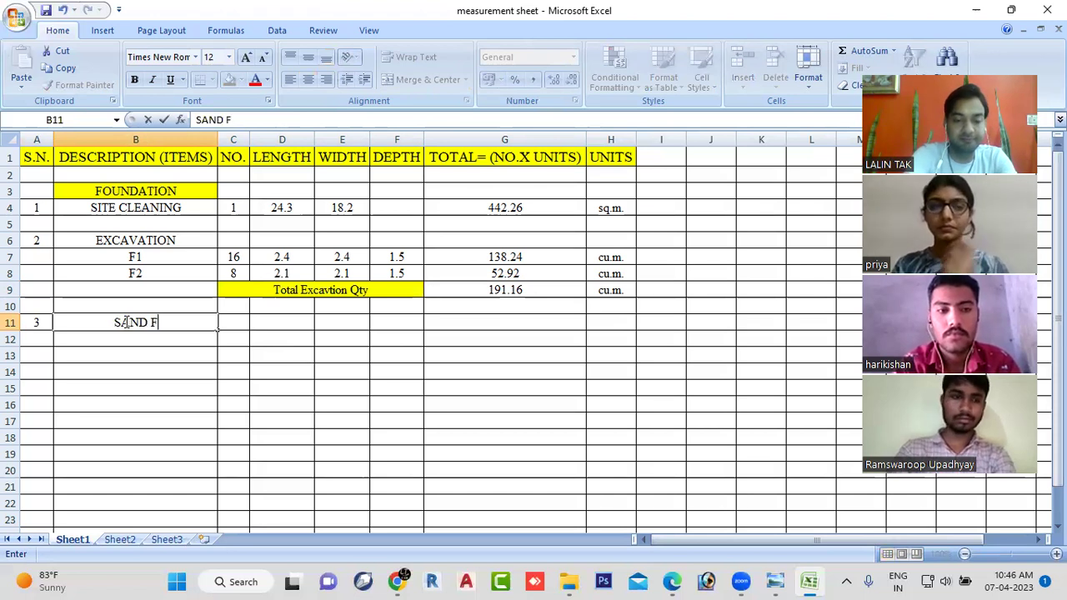
text(ILLING)
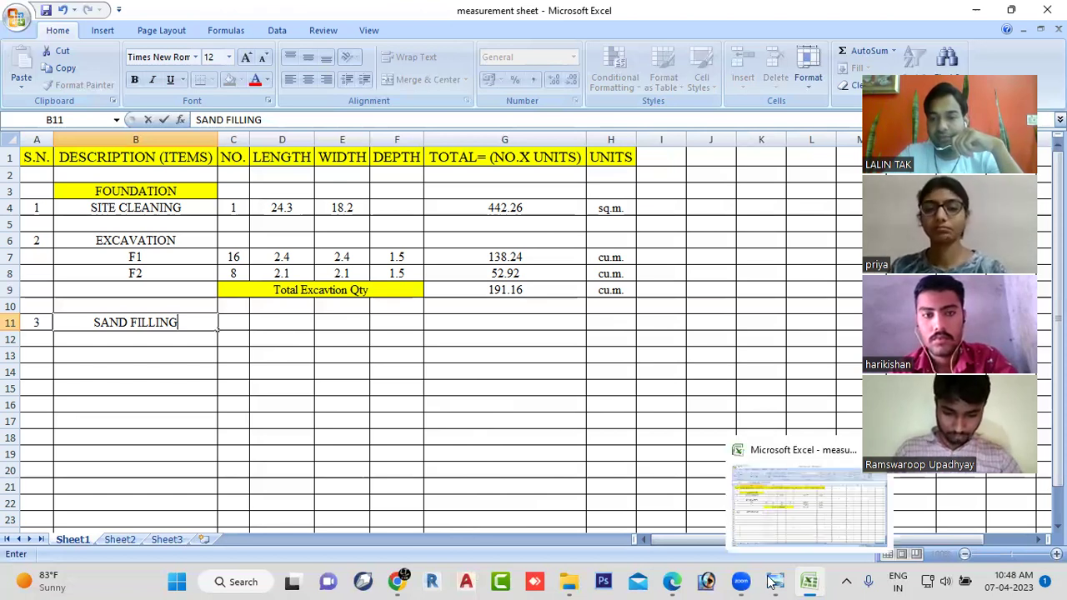
- Switch to the footing cost PDF in Chrome and review the excavation layout plan and column footing schedule on page 1
mouse_move(399, 581)
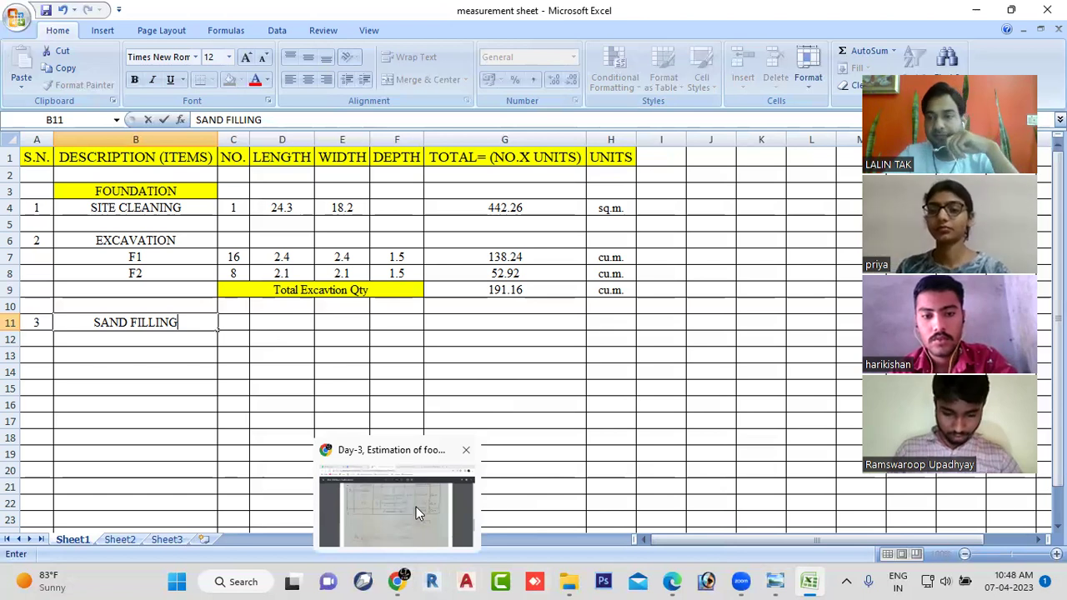
key(alt+Tab)
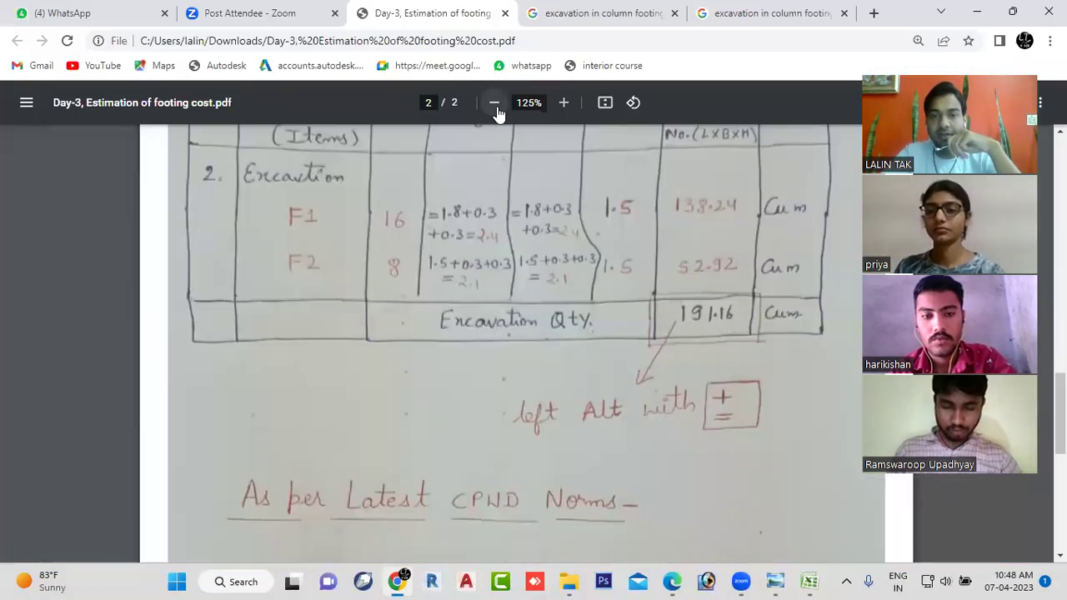
scroll(521, 168, down, 1)
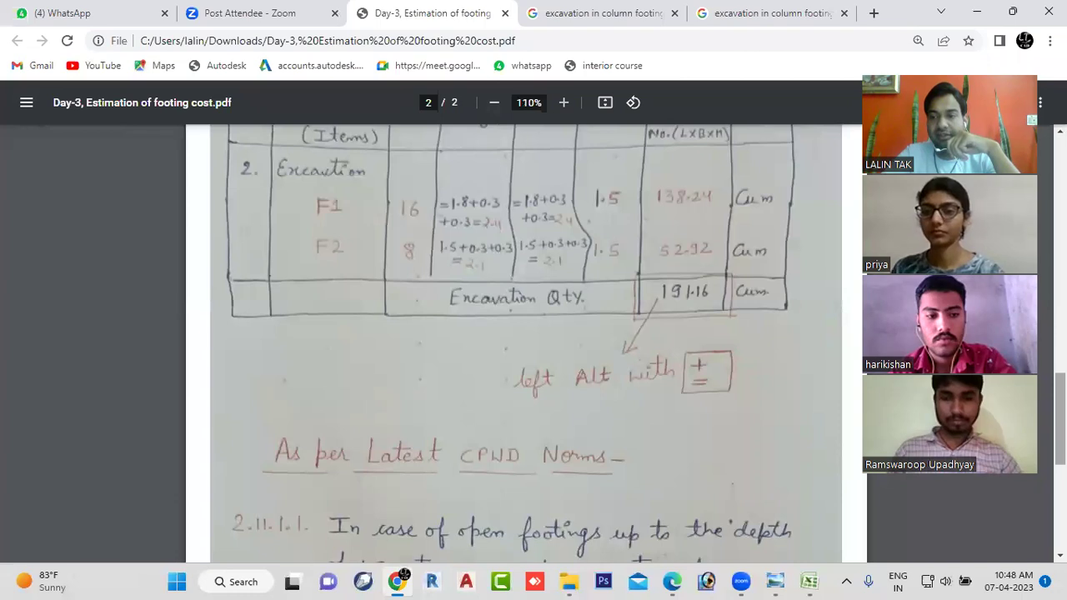
scroll(525, 342, up, 15)
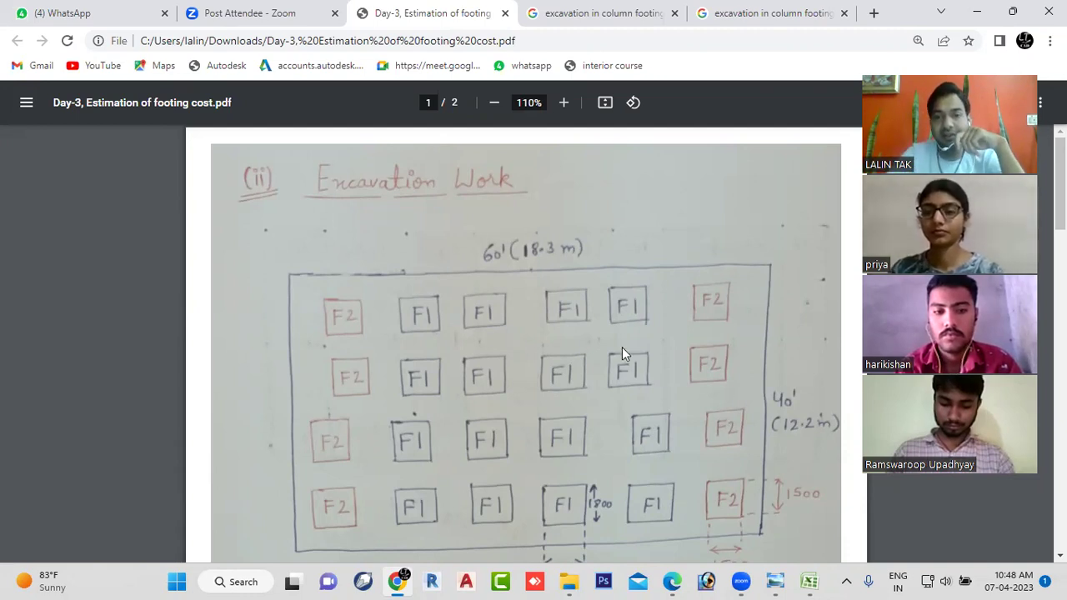
scroll(604, 314, down, 1)
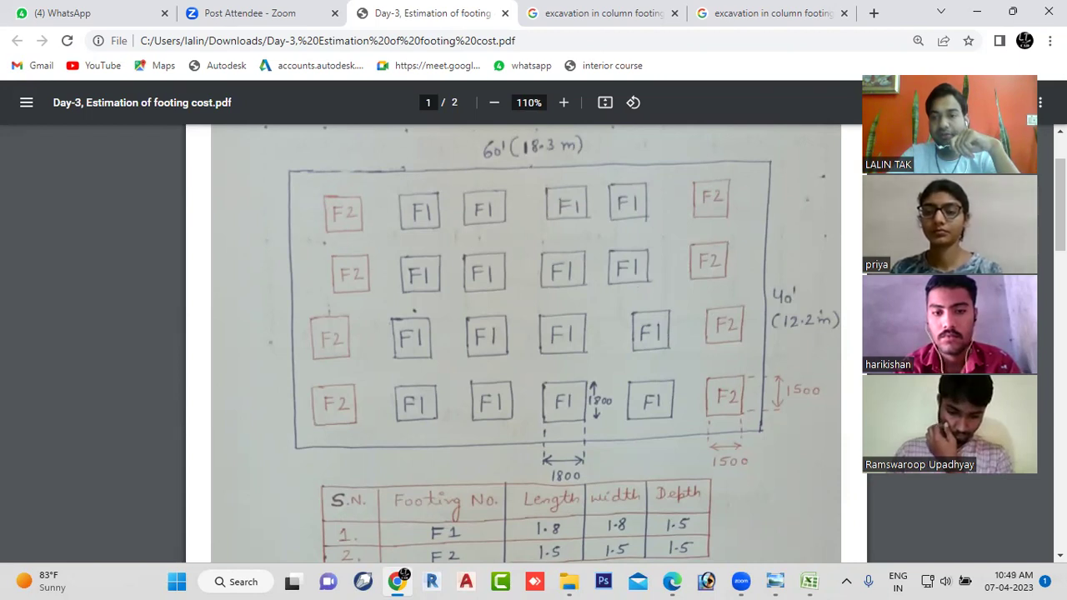
scroll(525, 342, down, 2)
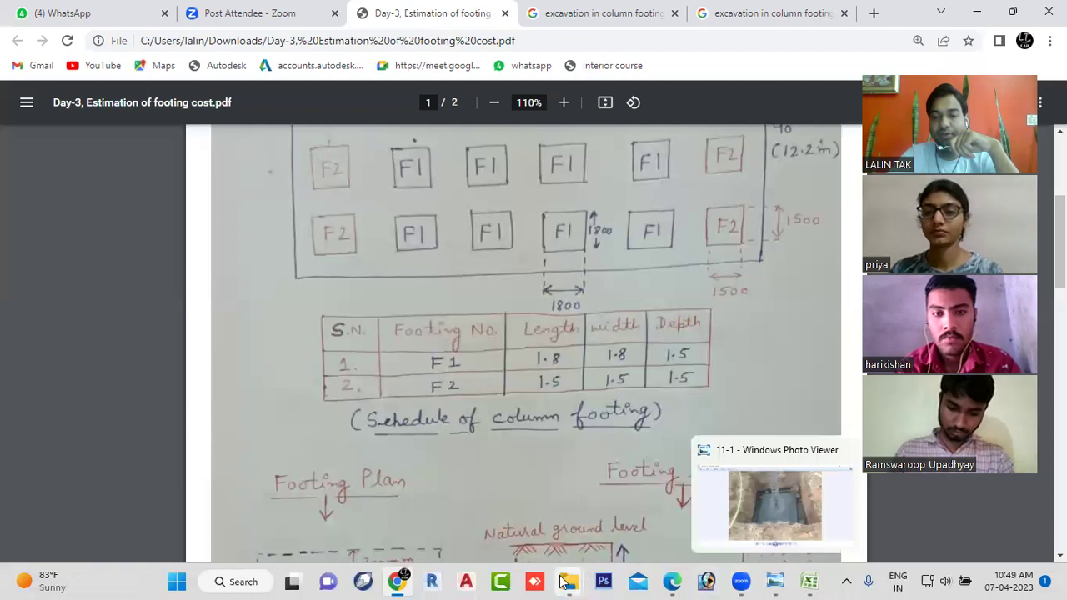
- Check the F1 and F2 footing size table in the structure details PDF in Edge, and return to the footing cost PDF in Chrome
click(673, 581)
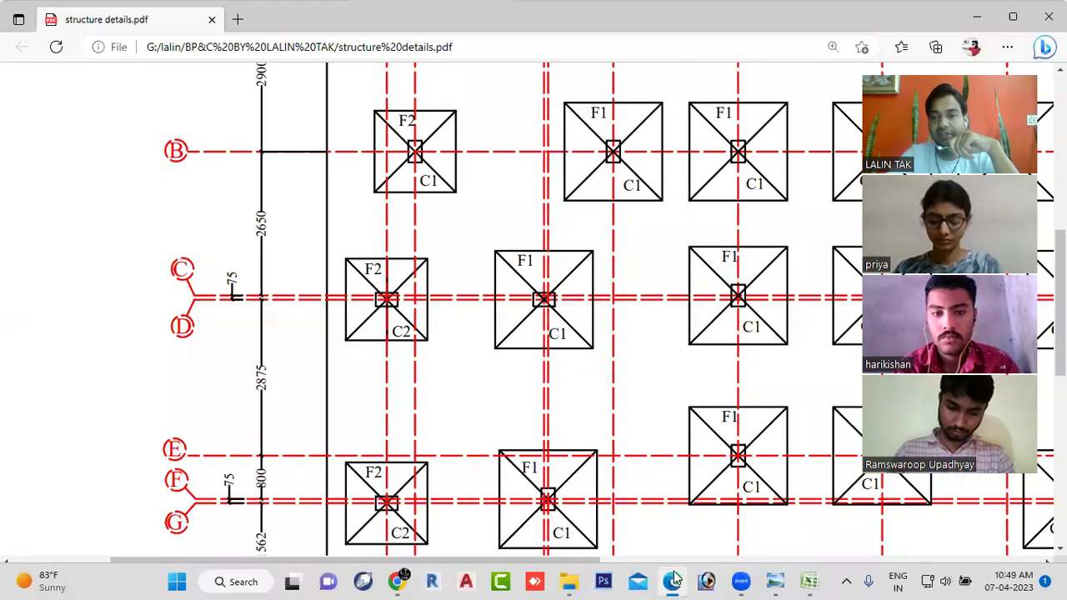
scroll(947, 488, down, 10)
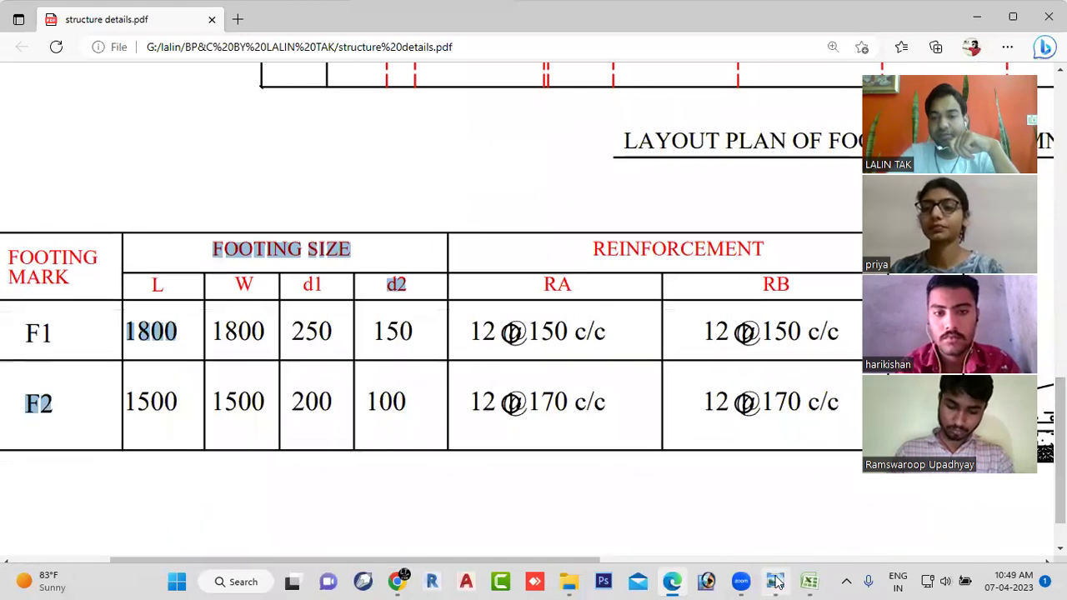
click(399, 581)
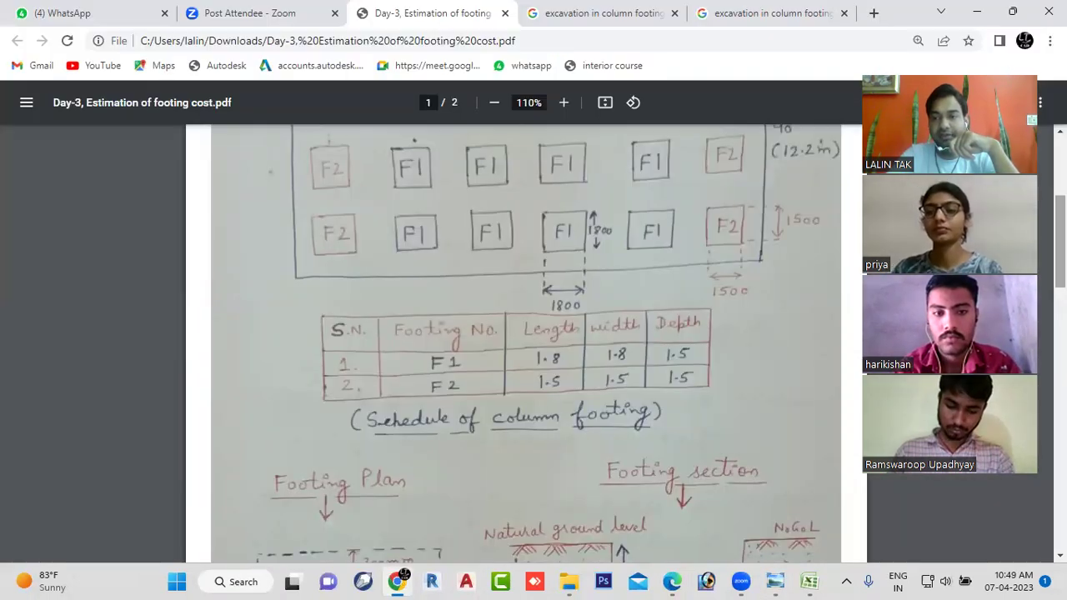
- Examine the footing plan and section sketches and the excavation measurement table in the footing cost PDF
scroll(525, 341, down, 4)
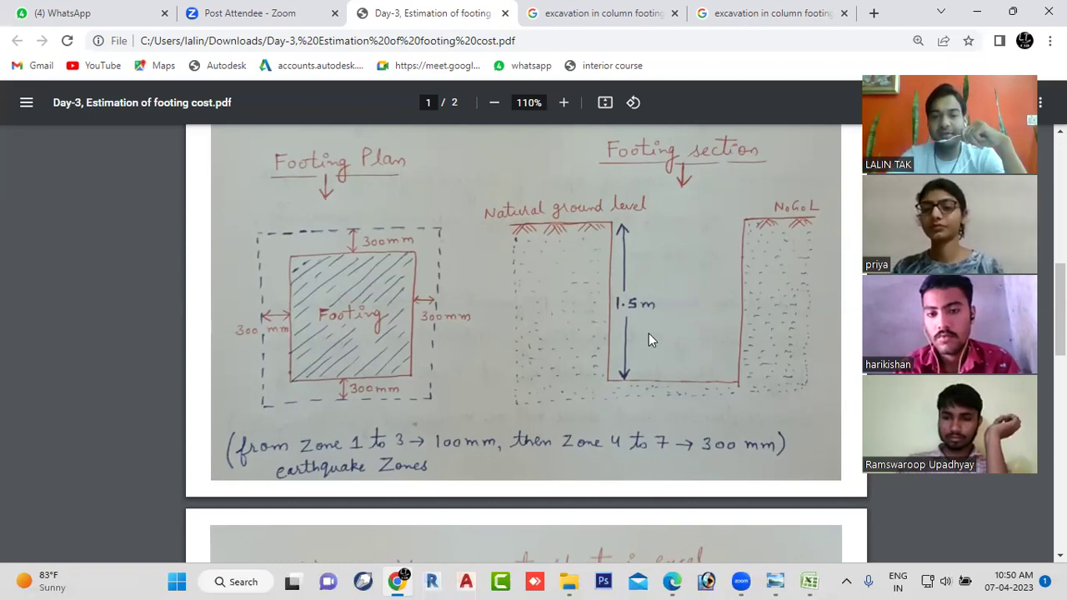
scroll(651, 346, down, 3)
scroll(648, 351, down, 3)
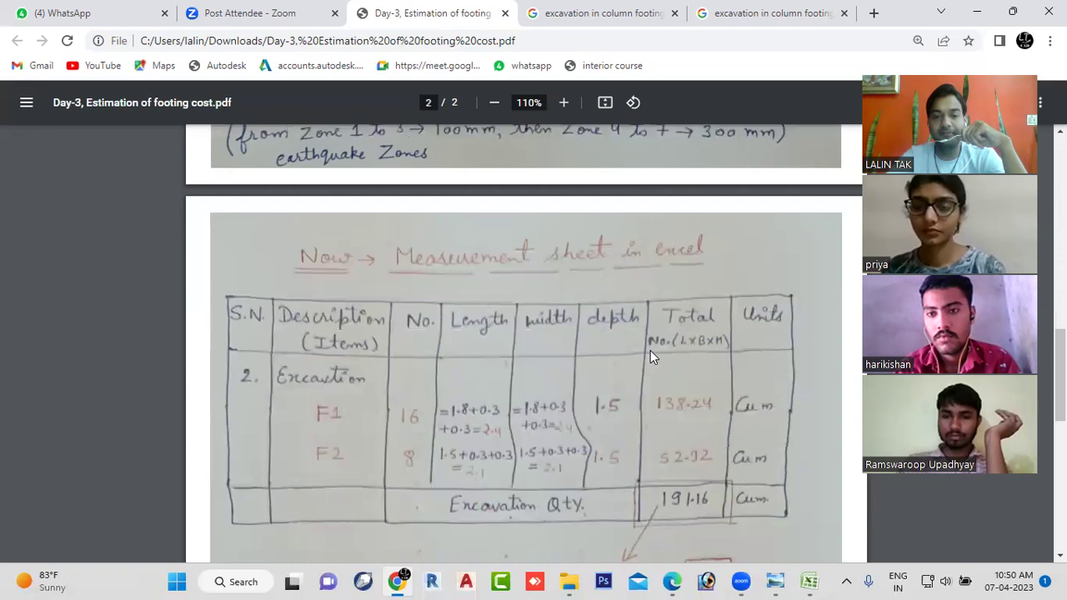
scroll(647, 359, up, 2)
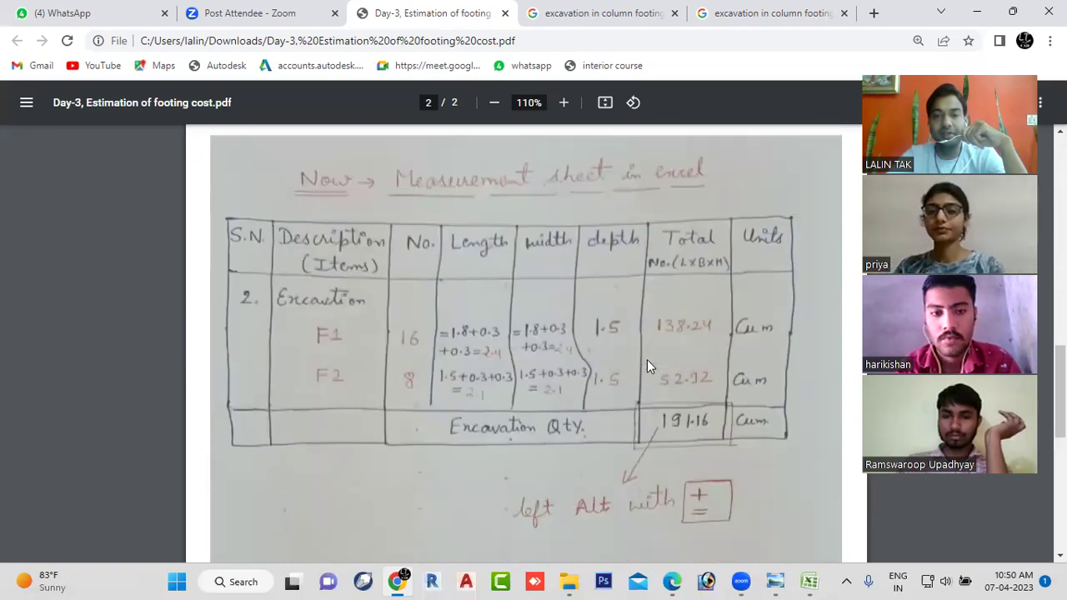
scroll(647, 369, down, 1)
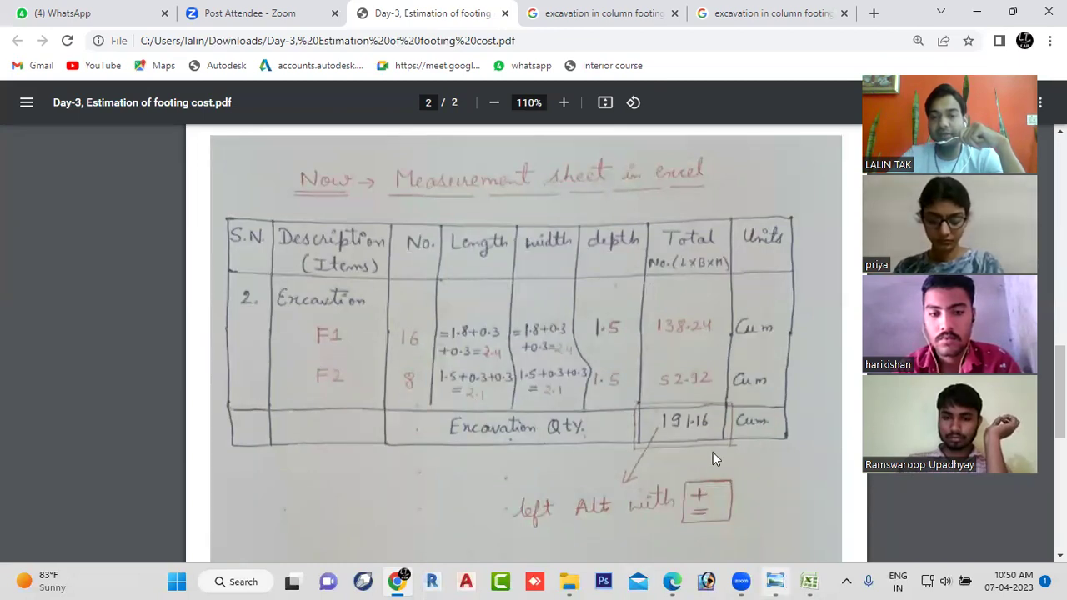
- Read the CPWD norms on all-round excavation for open footings and rafts on page 2 of the PDF
scroll(700, 446, down, 5)
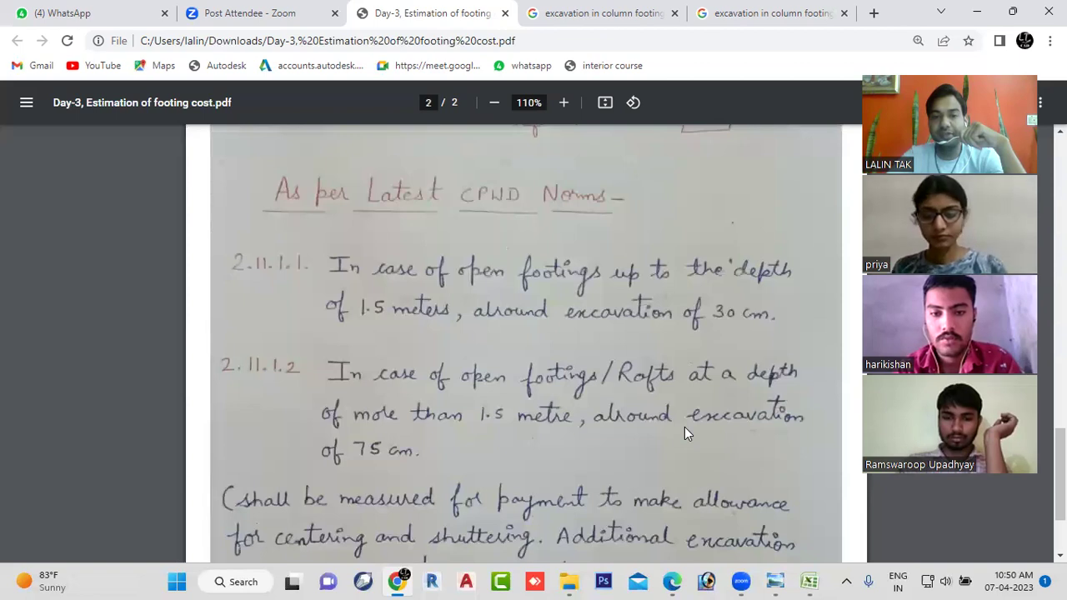
scroll(685, 428, down, 1)
scroll(683, 427, up, 1)
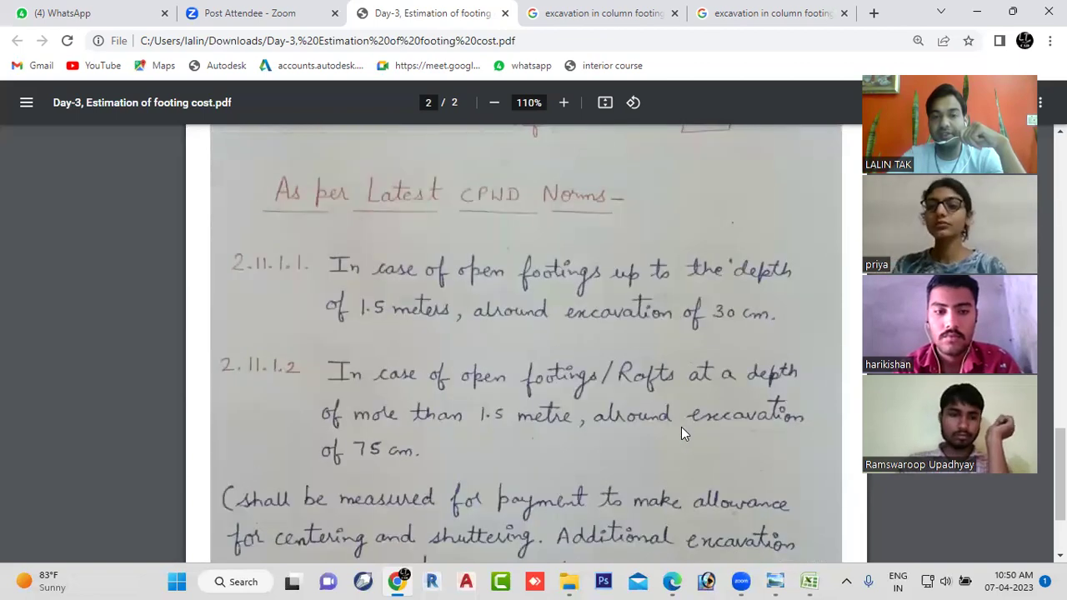
scroll(572, 273, down, 2)
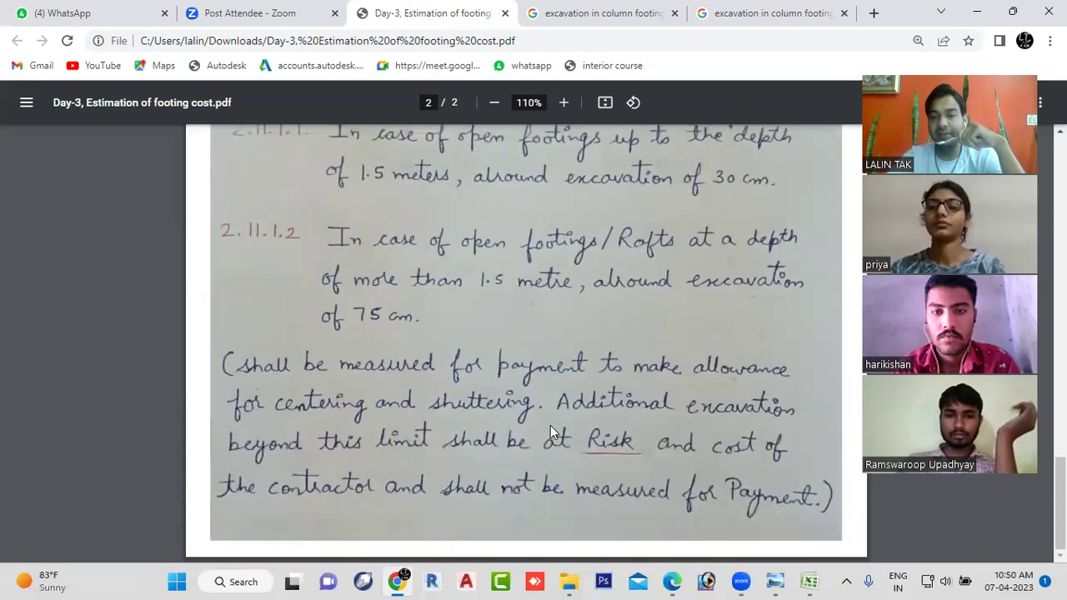
scroll(550, 426, up, 3)
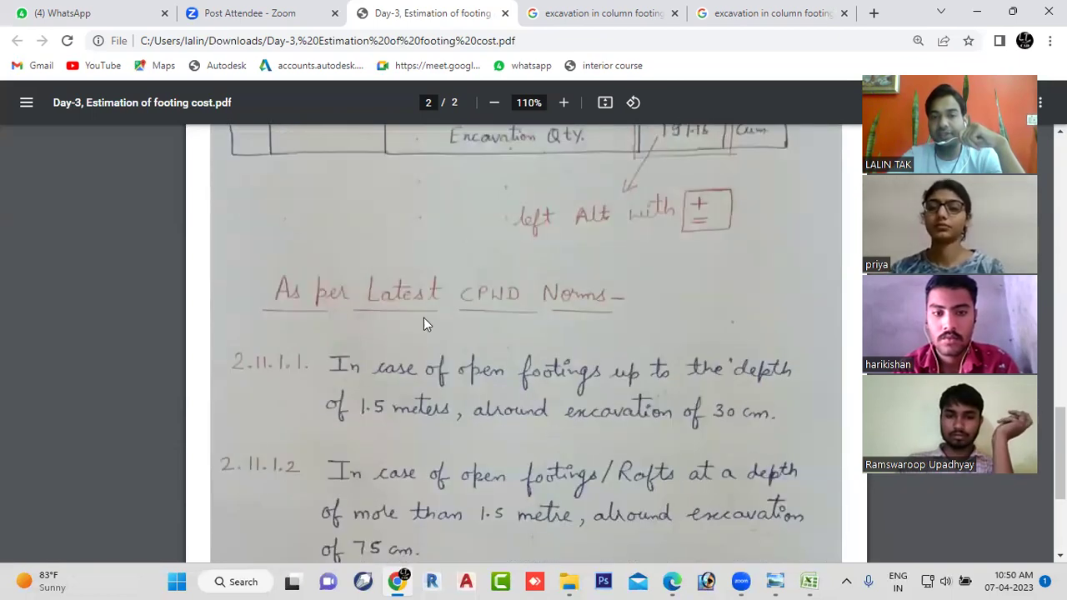
scroll(497, 327, up, 2)
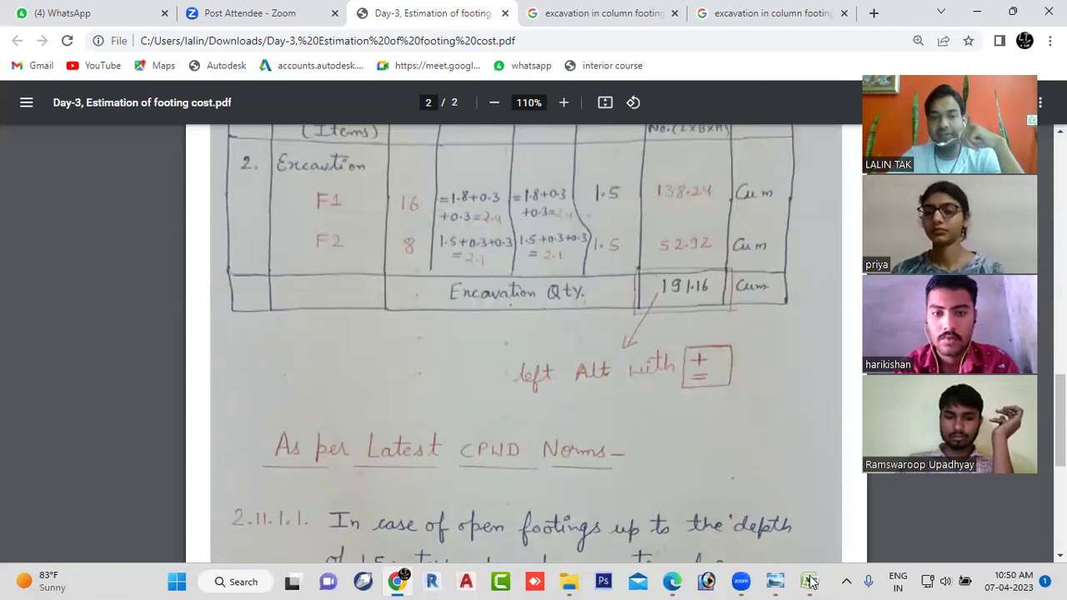
- Return to the measurement sheet in Excel and bring up the Zoom Cloud Meetings window
key(alt+Tab)
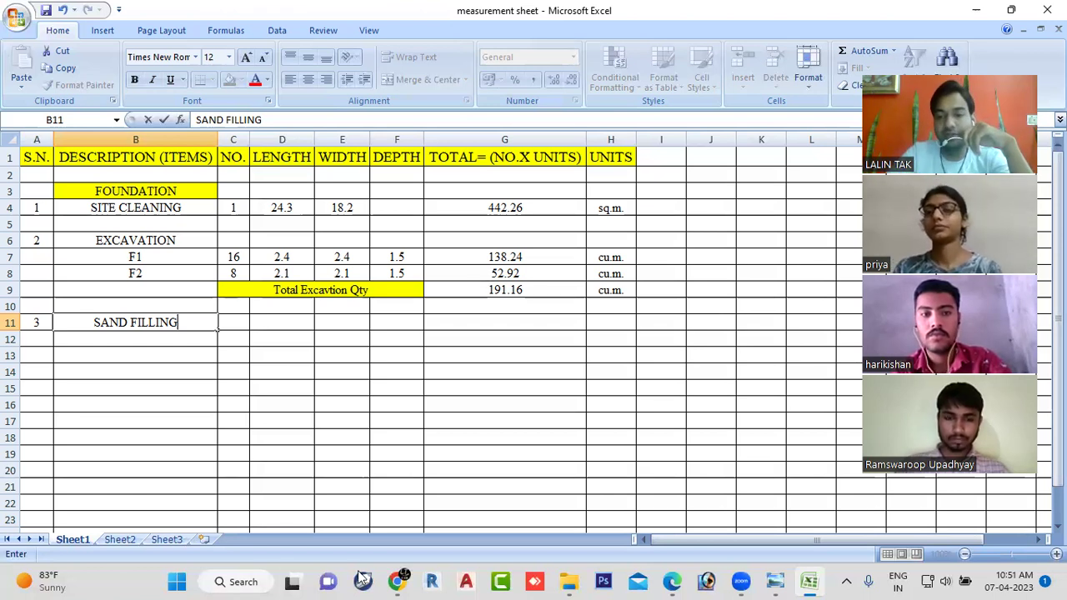
mouse_move(741, 581)
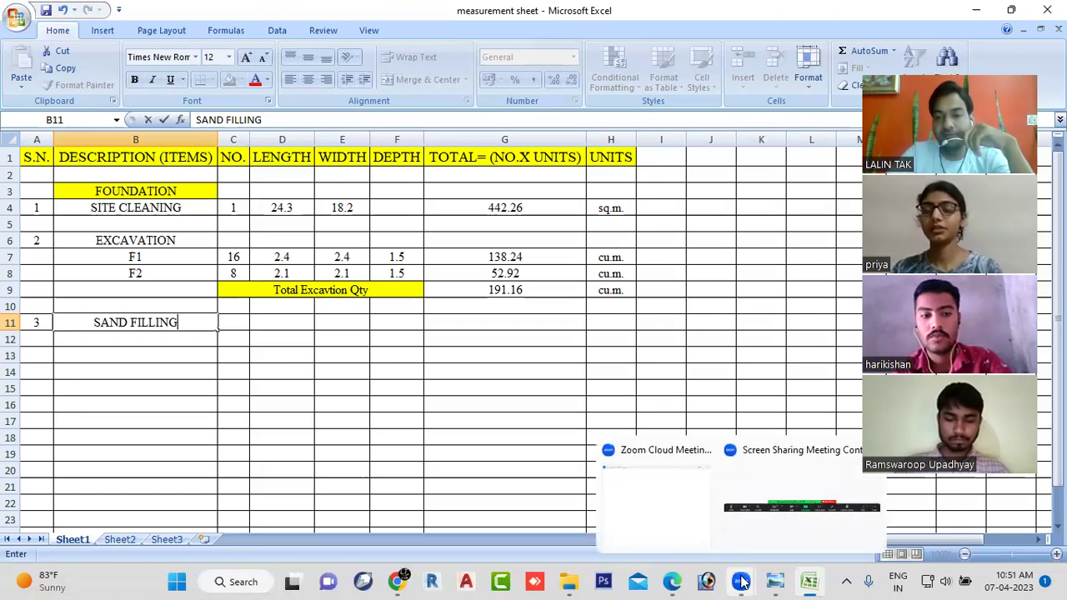
click(661, 480)
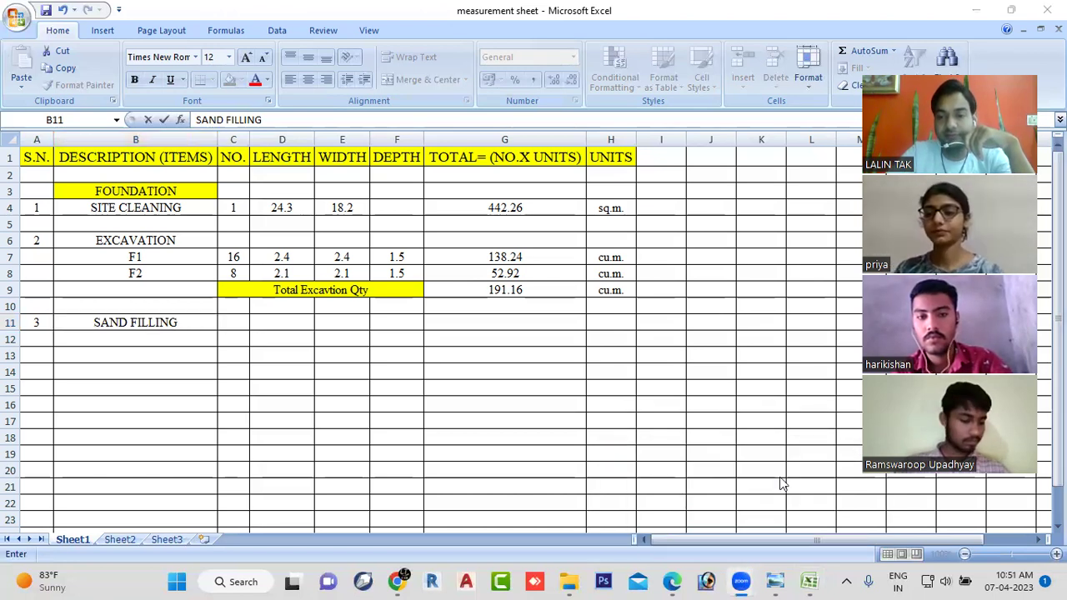